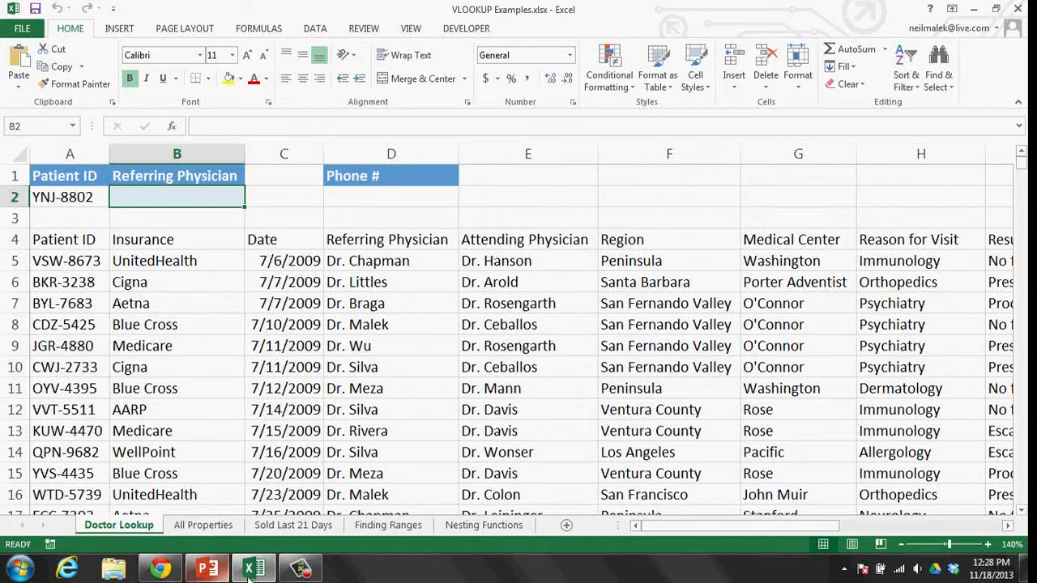
mouse_move(280, 576)
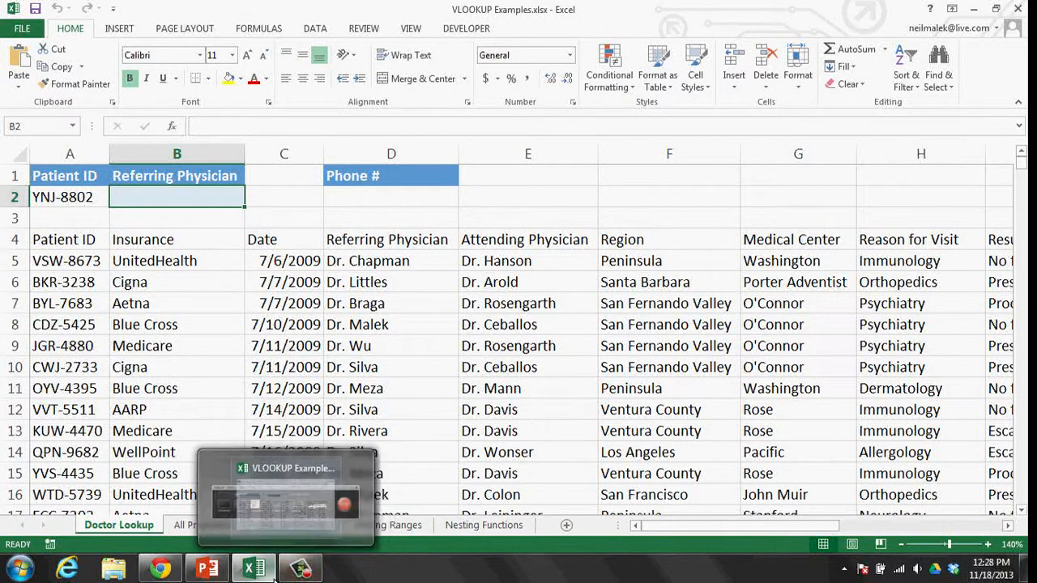
left_click(165, 571)
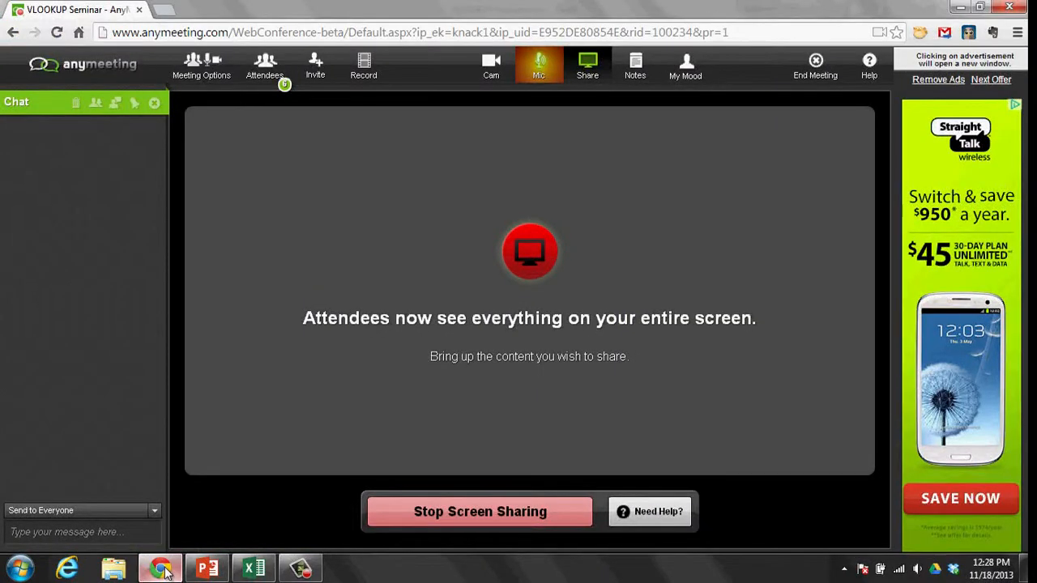
left_click(164, 571)
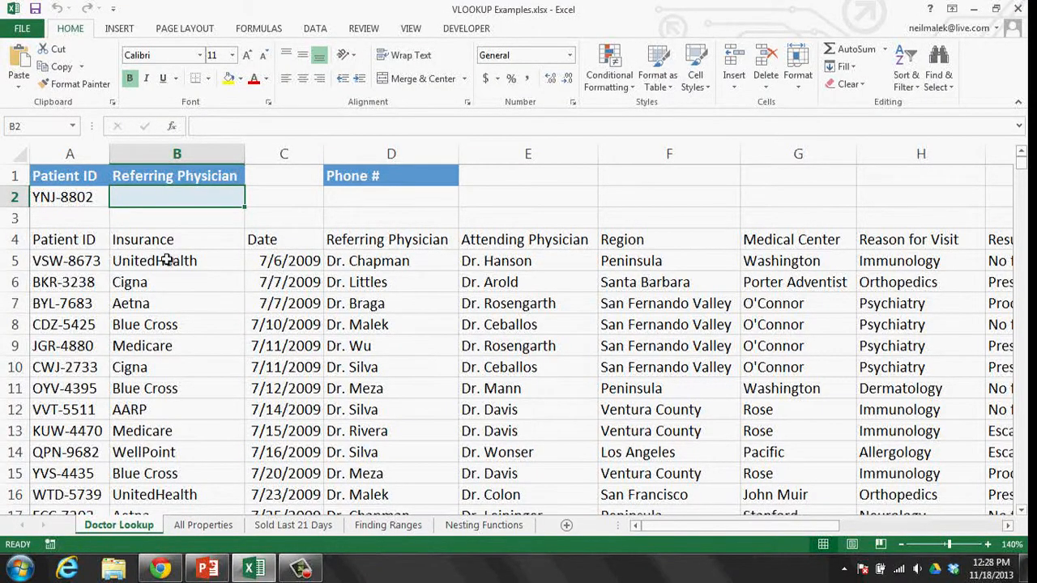
left_click_drag(76, 237, 871, 500)
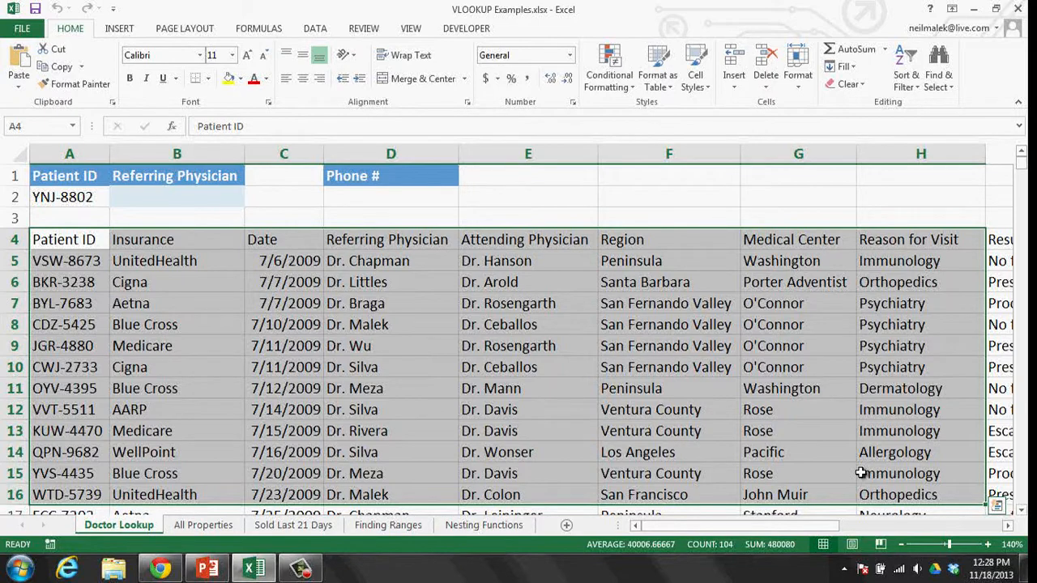
left_click(65, 240)
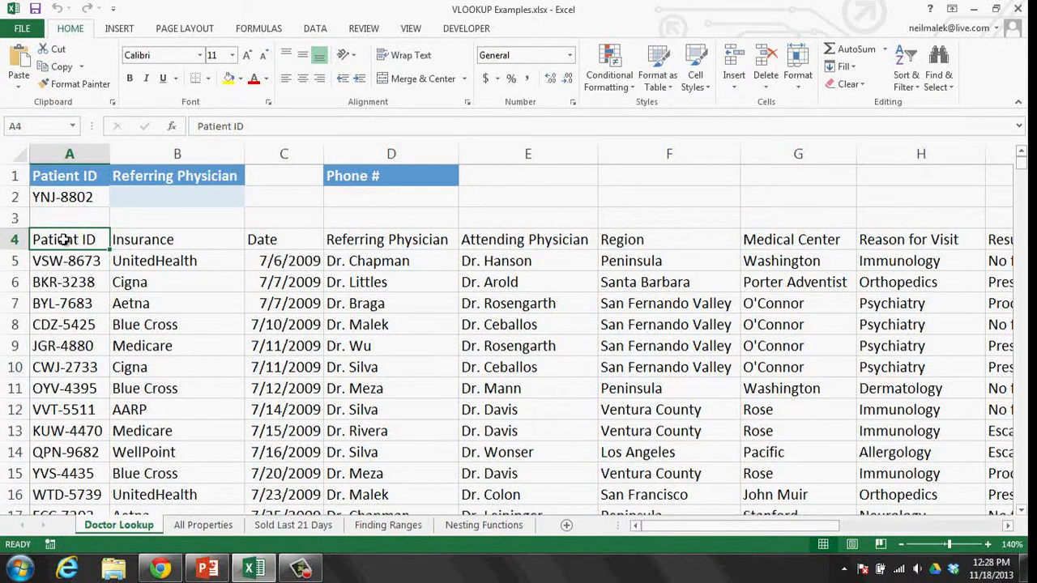
key("shift+Down")
key("shift+Down")
key("shift+Down")
key("shift+Down")
key("shift+Down")
key("shift+Down")
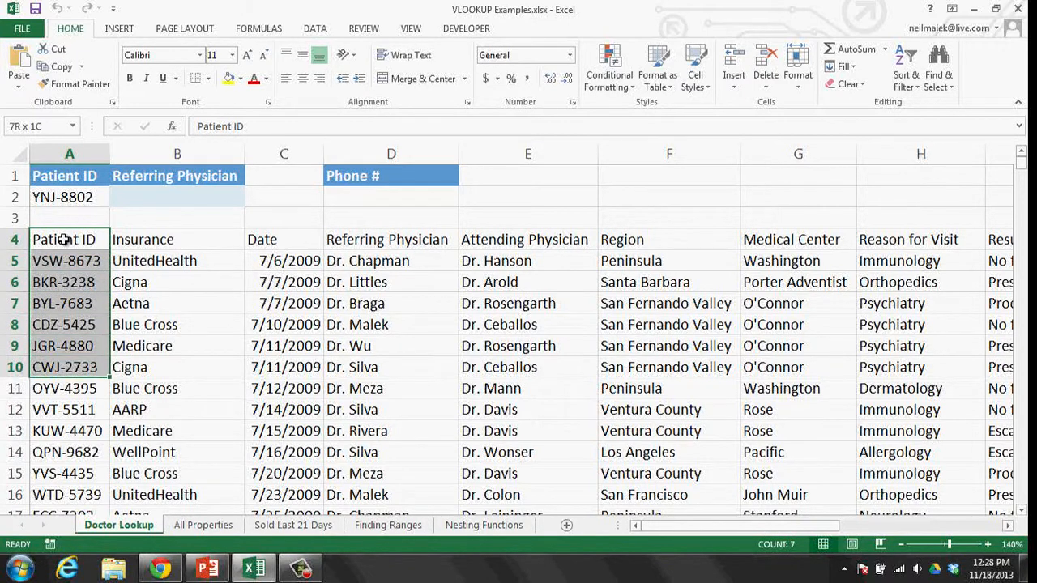
key("shift+Down")
key("shift+Down")
key("shift+Down")
key("shift+Down")
key("shift+Down")
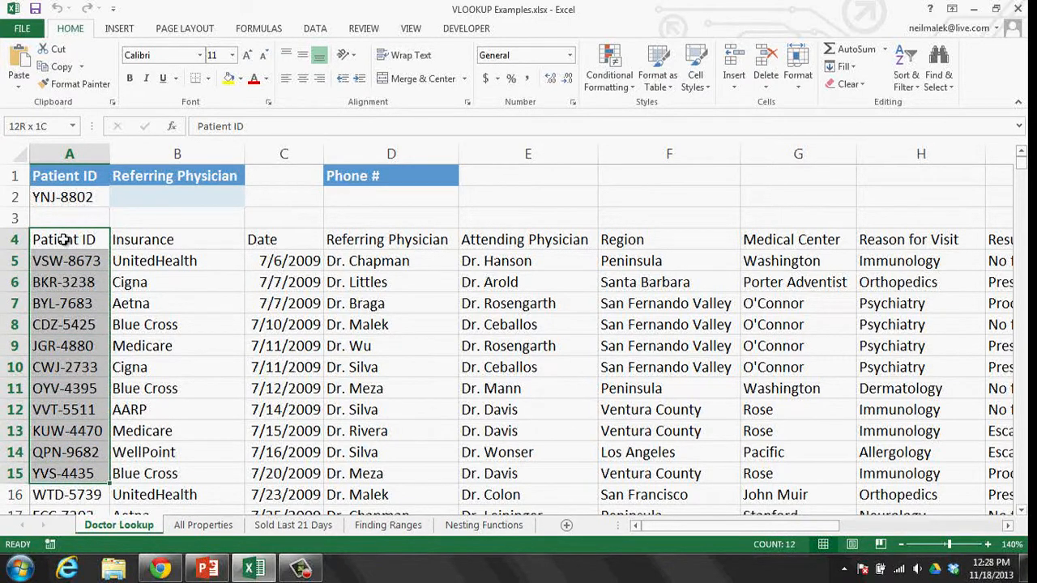
key("shift+Down")
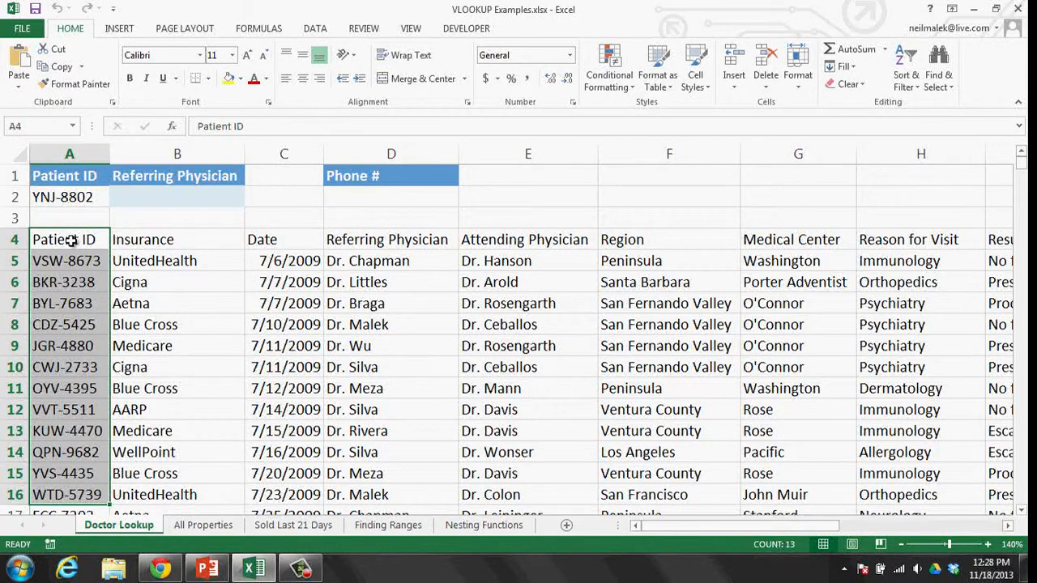
left_click_drag(186, 240, 243, 430)
left_click_drag(294, 241, 290, 413)
left_click_drag(427, 247, 397, 417)
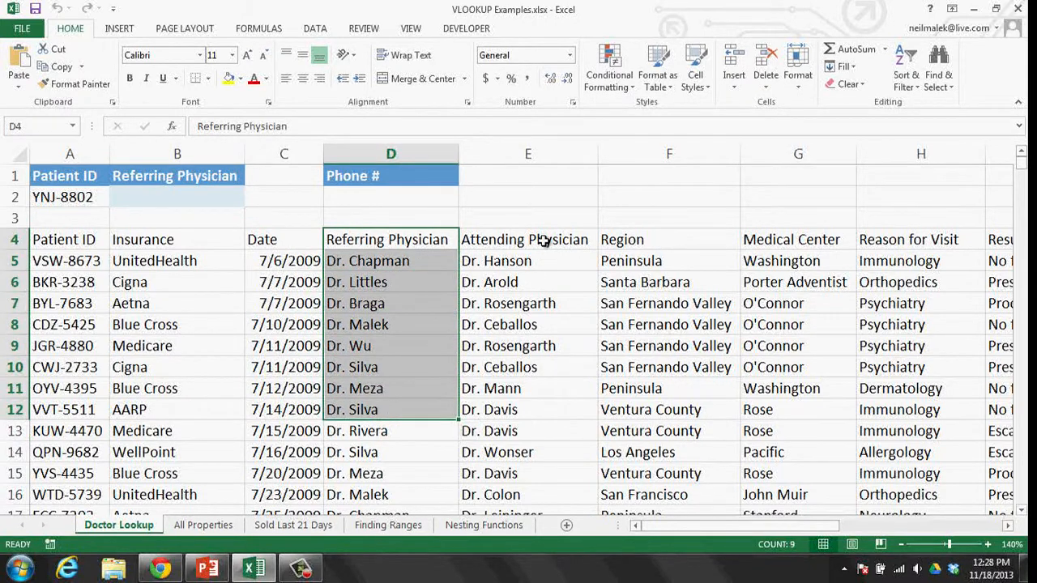
left_click_drag(543, 242, 589, 427)
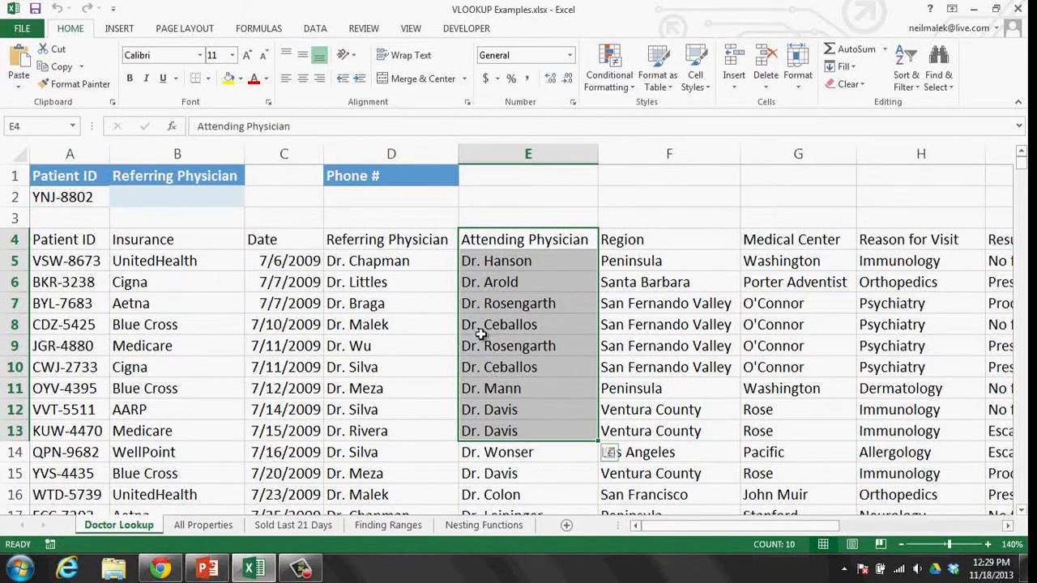
left_click(147, 201)
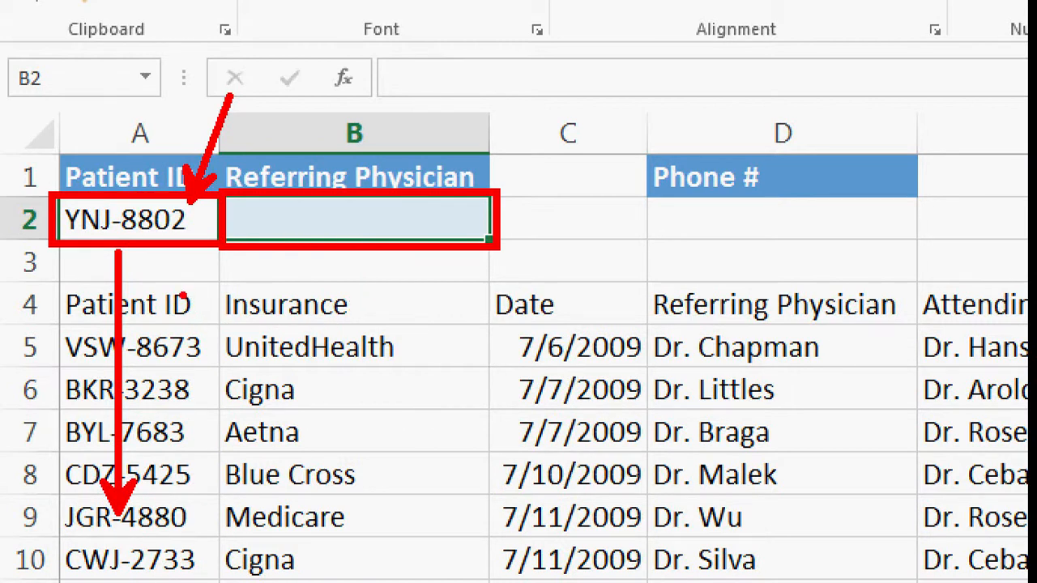
left_click_drag(183, 294, 184, 329)
left_click_drag(325, 303, 327, 332)
left_click_drag(563, 297, 564, 340)
left_click_drag(753, 300, 753, 340)
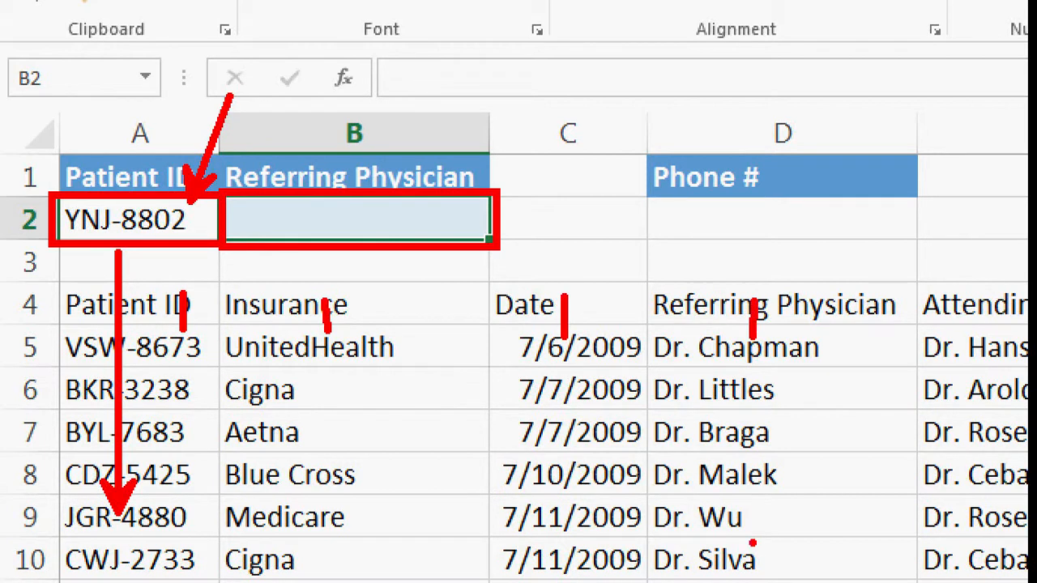
mouse_move(639, 277)
left_mouse_down()
mouse_move(771, 352)
mouse_move(910, 571)
mouse_move(927, 579)
left_mouse_up()
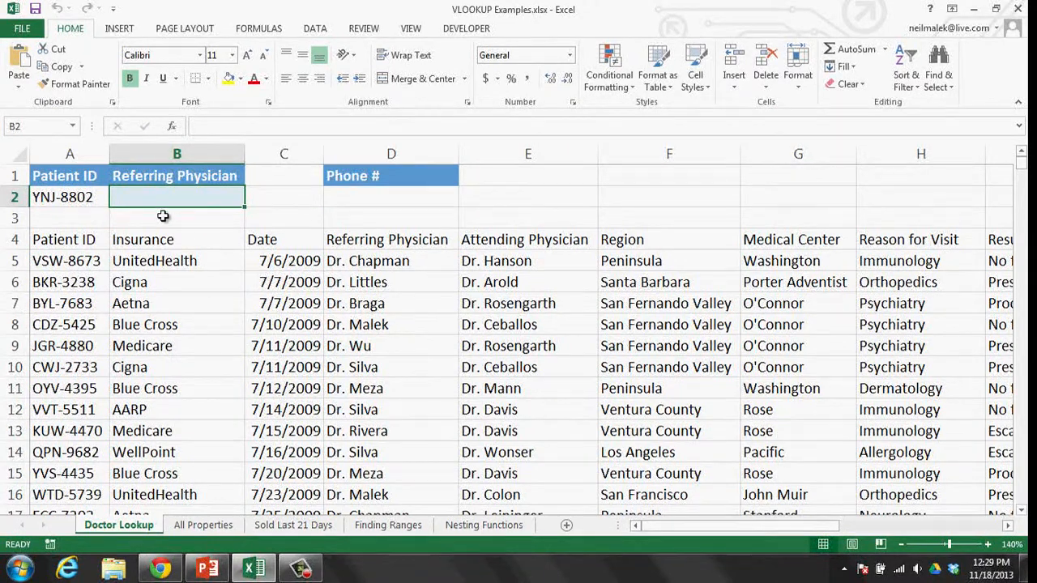
- Insert an empty VLOOKUP into B2 from the Formulas Lookup & Reference list
left_click(259, 29)
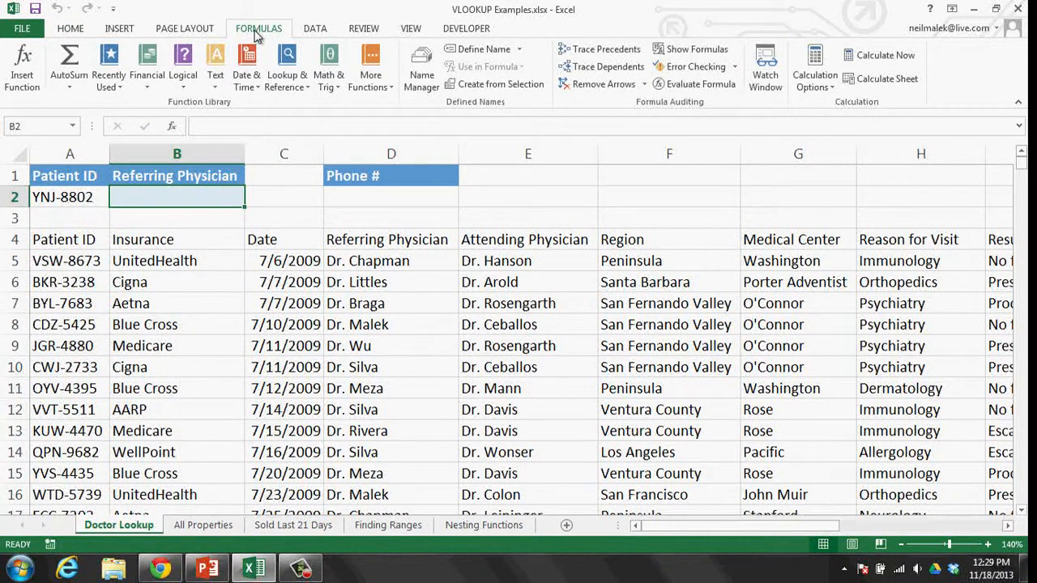
left_click(297, 89)
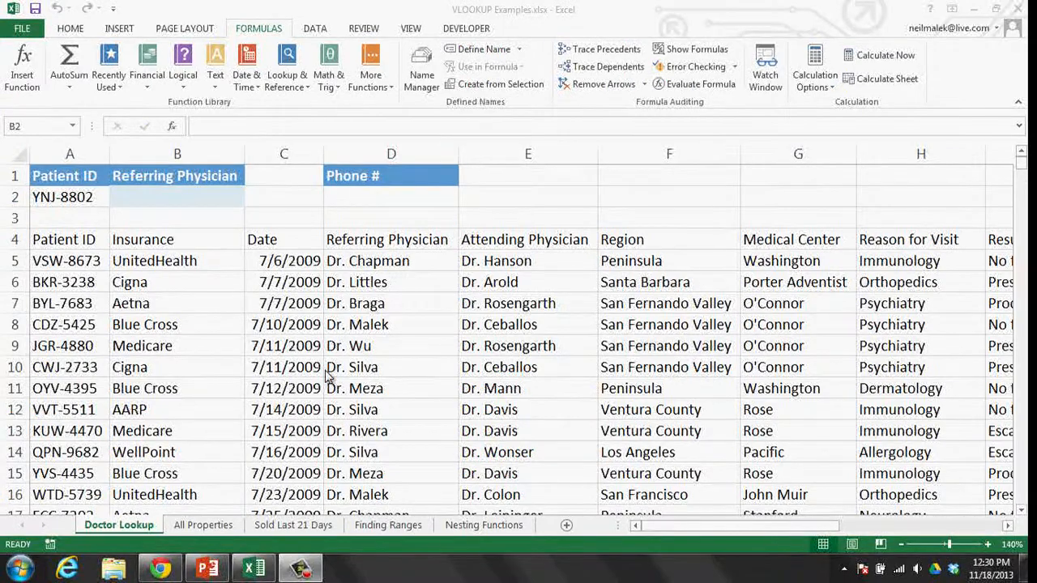
left_click(288, 77)
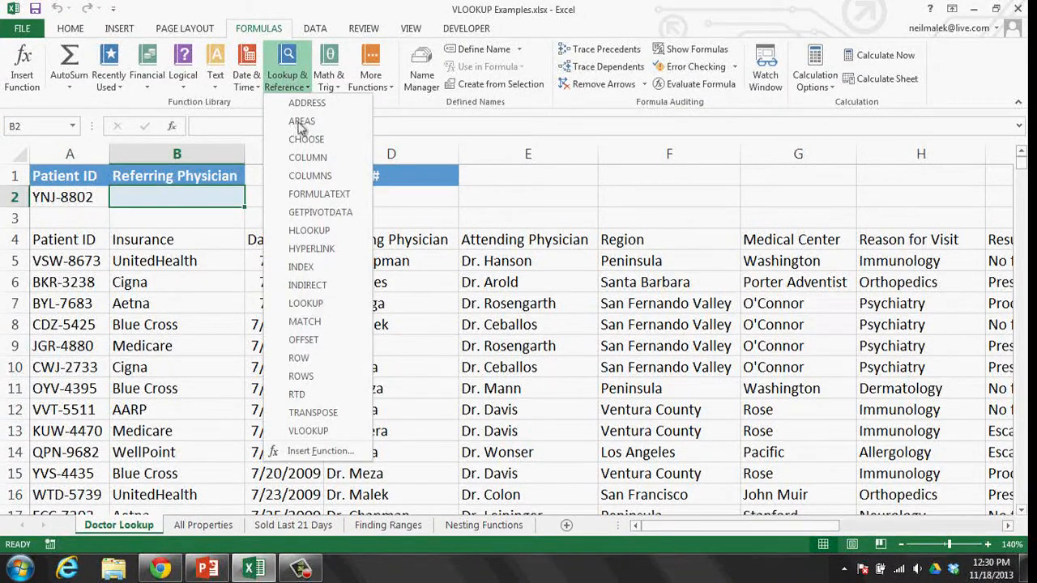
left_click(327, 431)
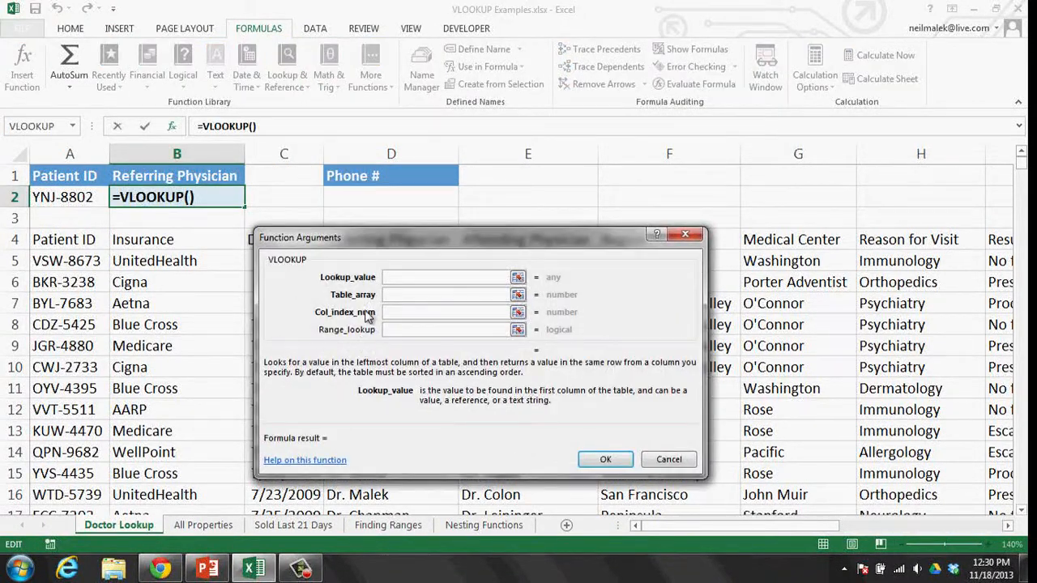
left_click_drag(381, 243, 375, 172)
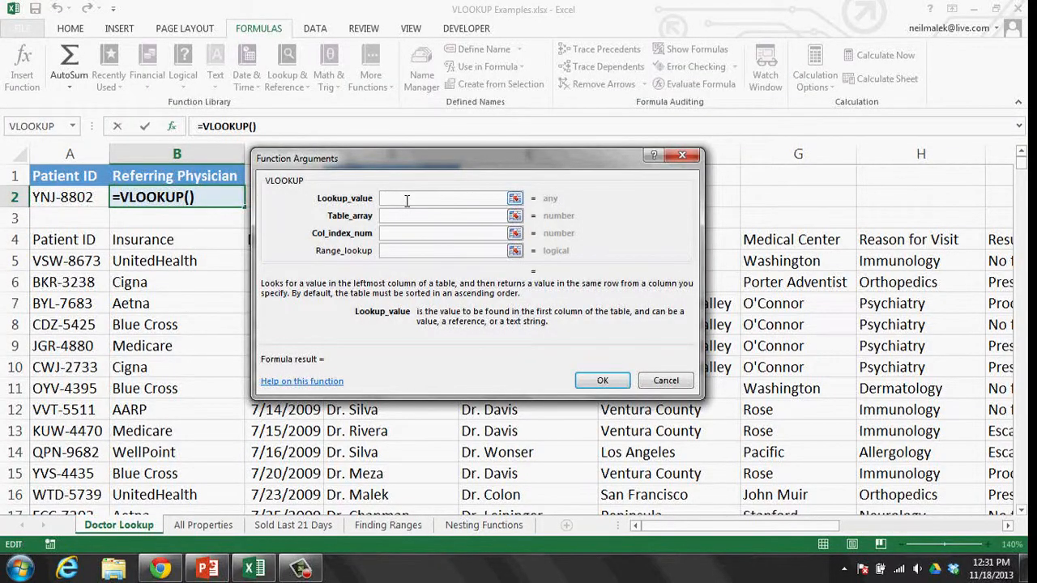
- Set the VLOOKUP lookup value to A2 and the table array to A4:K1547
left_click(70, 197)
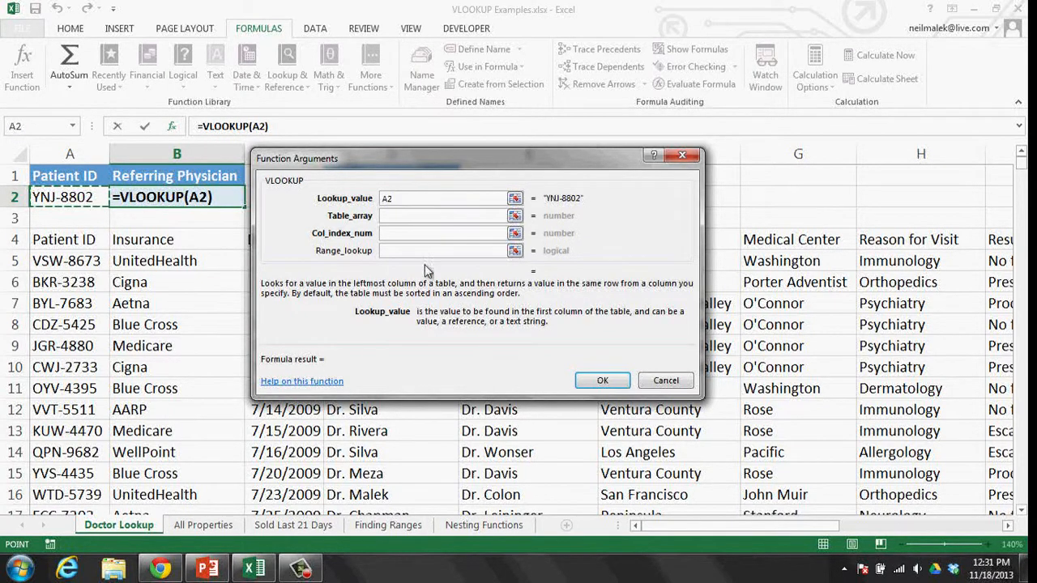
left_click(404, 217)
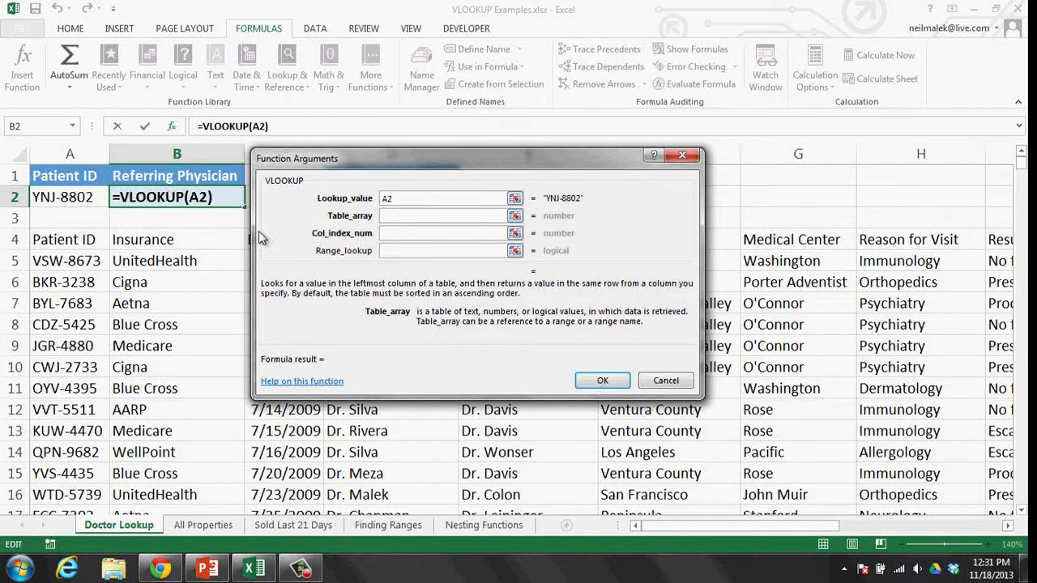
left_click(71, 241)
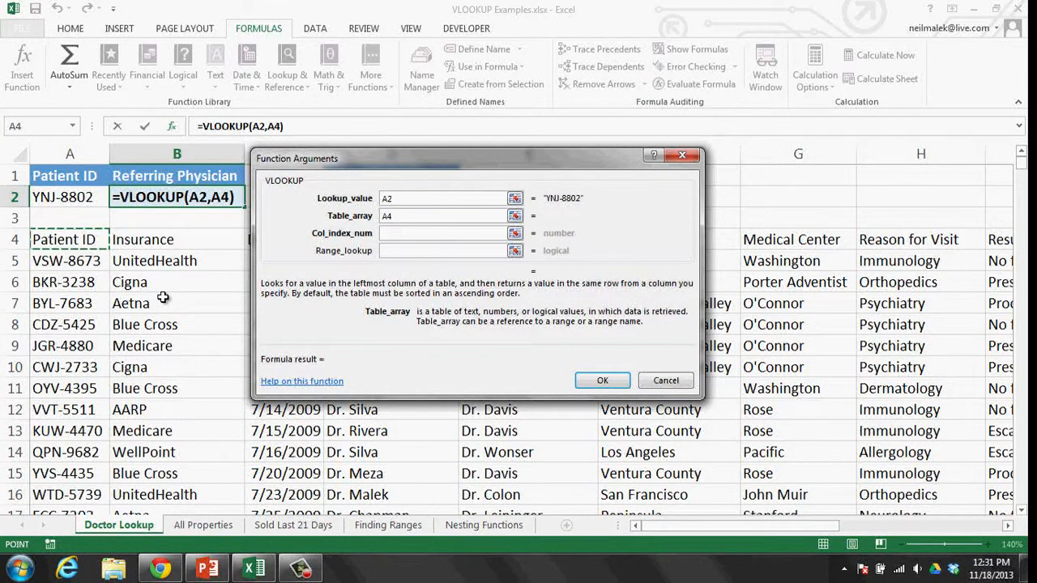
key("ctrl+shift+Right")
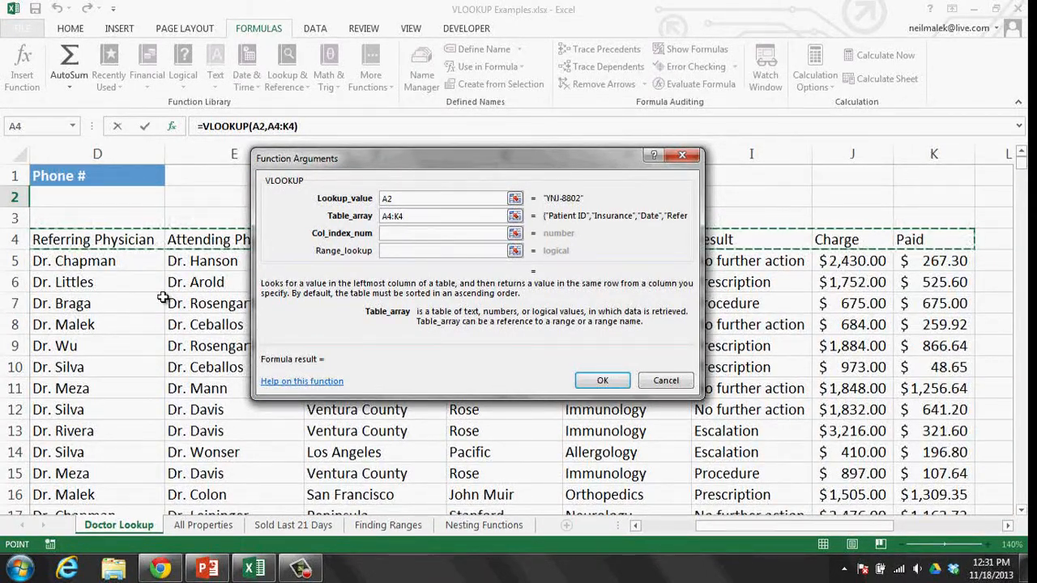
key("ctrl+shift+Down")
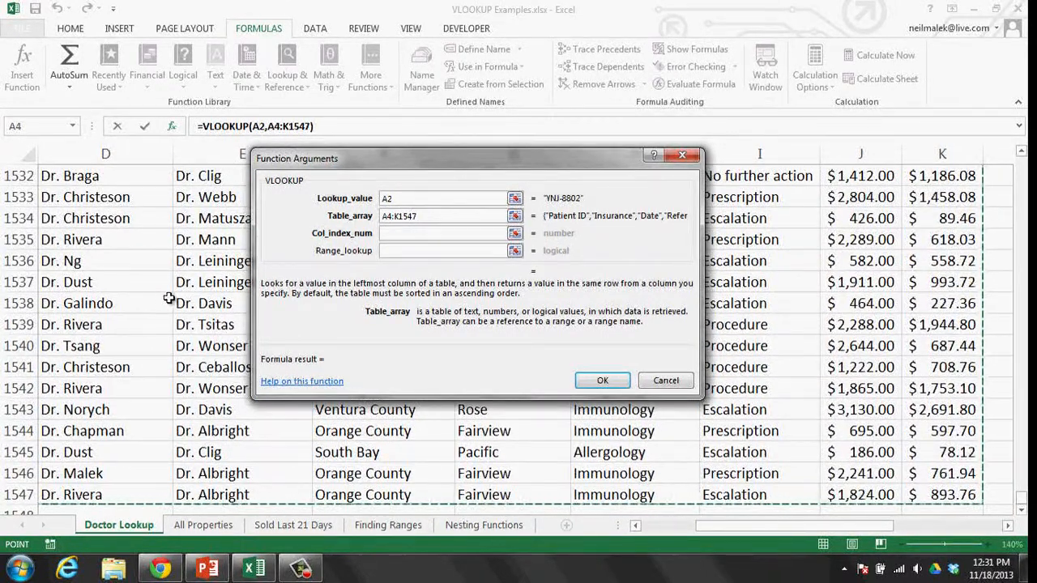
scroll(162, 300, "up", 20)
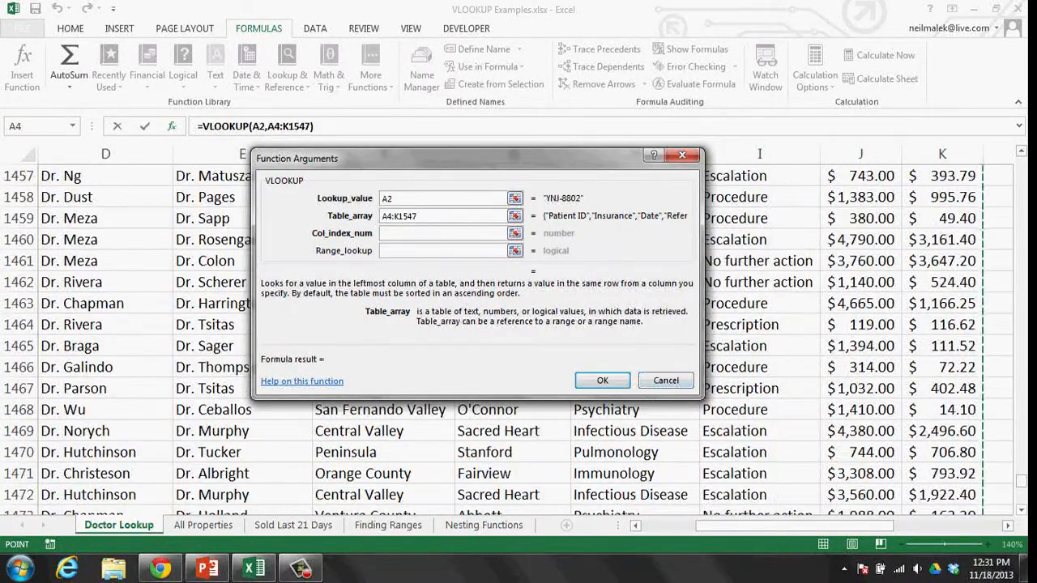
left_click_drag(1022, 489, 972, 292)
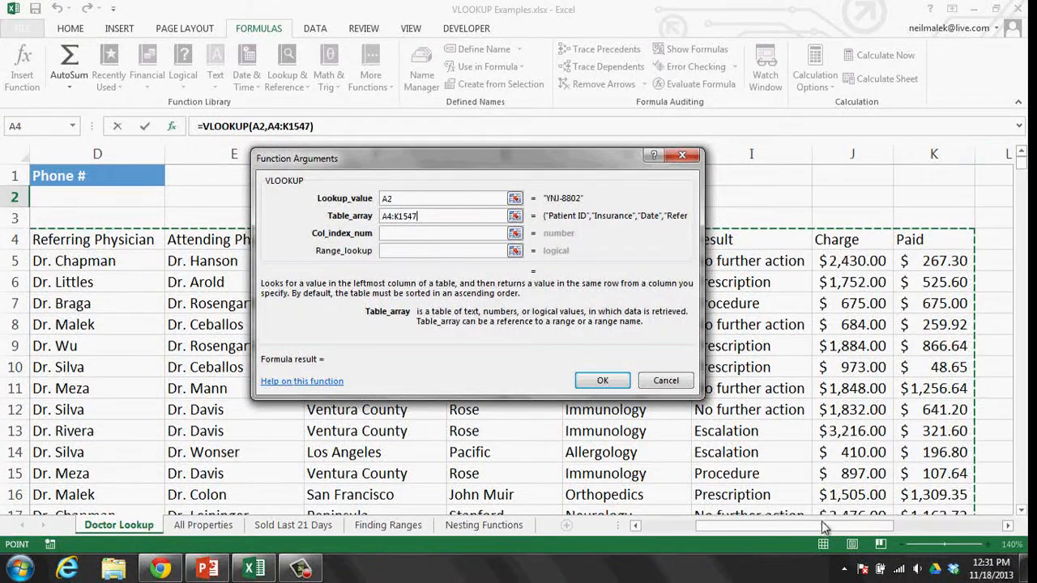
left_click_drag(824, 526, 715, 549)
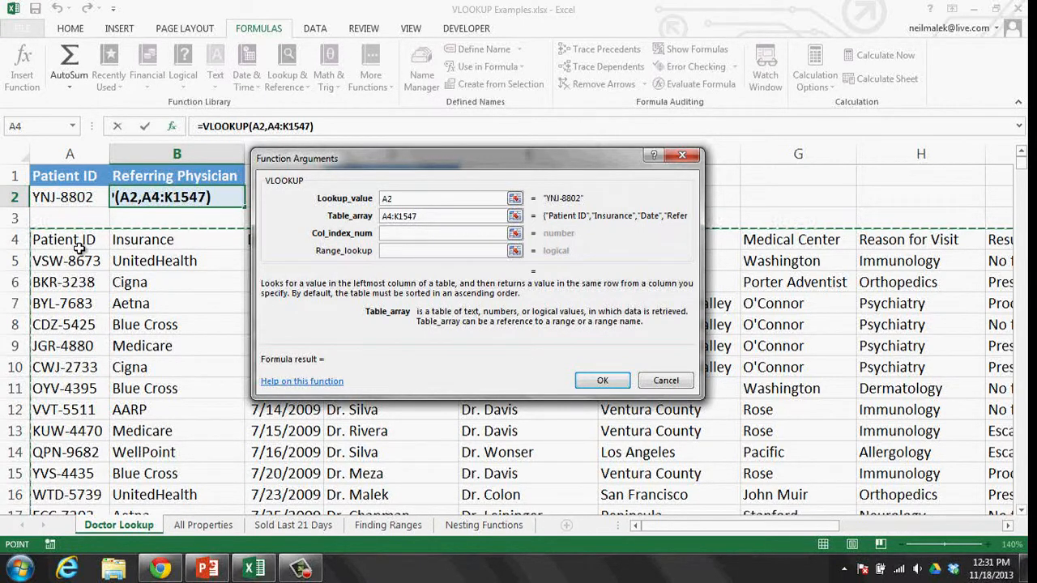
left_click_drag(315, 156, 525, 182)
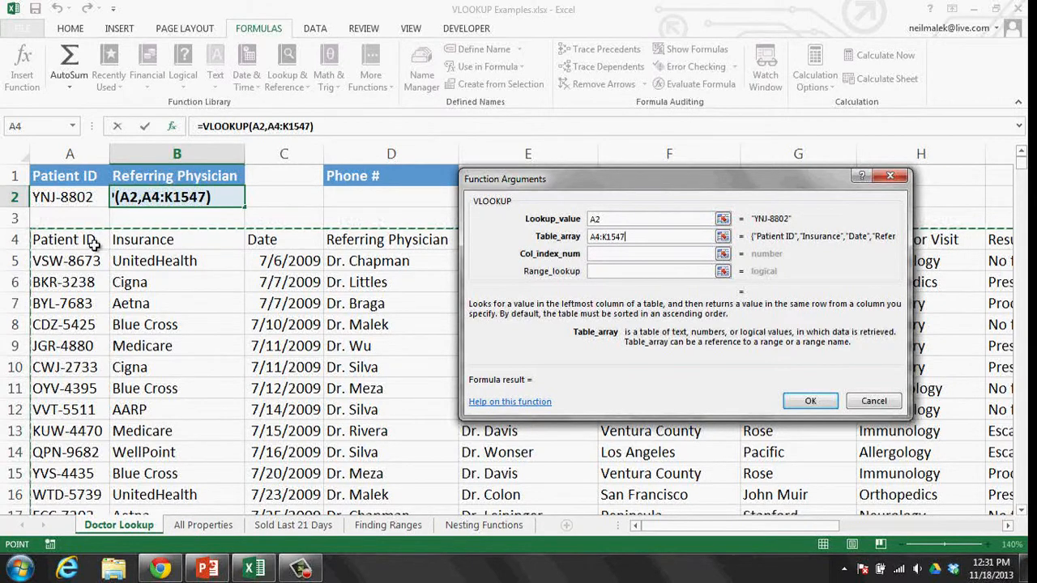
- Enter 4 as the VLOOKUP column index number
left_click(601, 256)
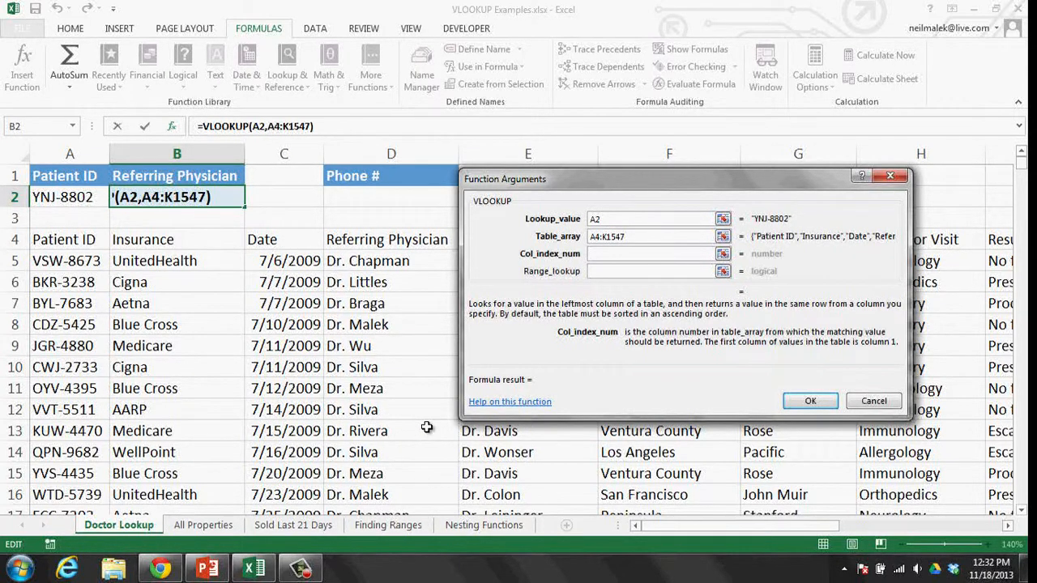
type("4")
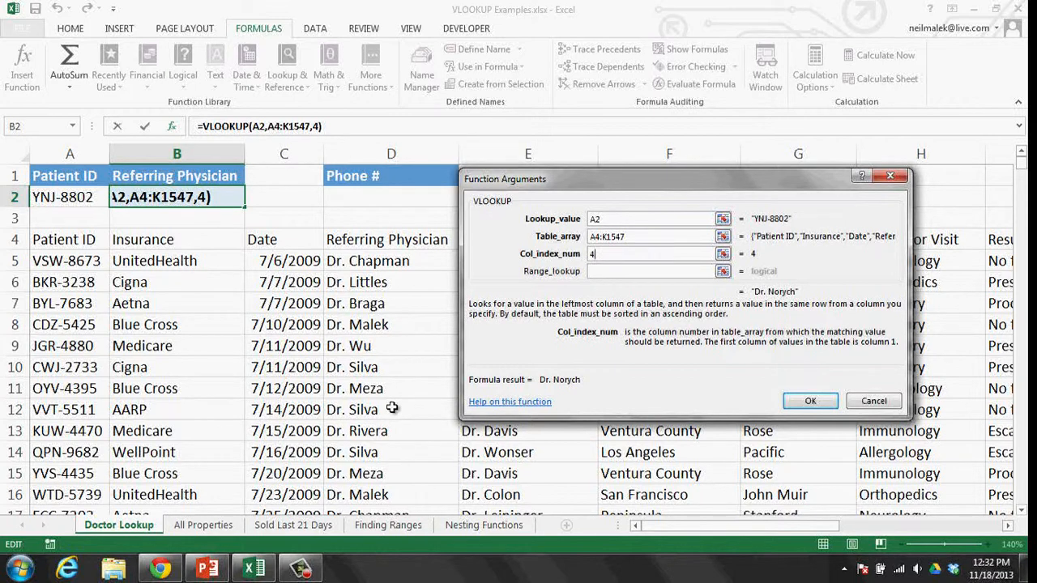
left_click(610, 273)
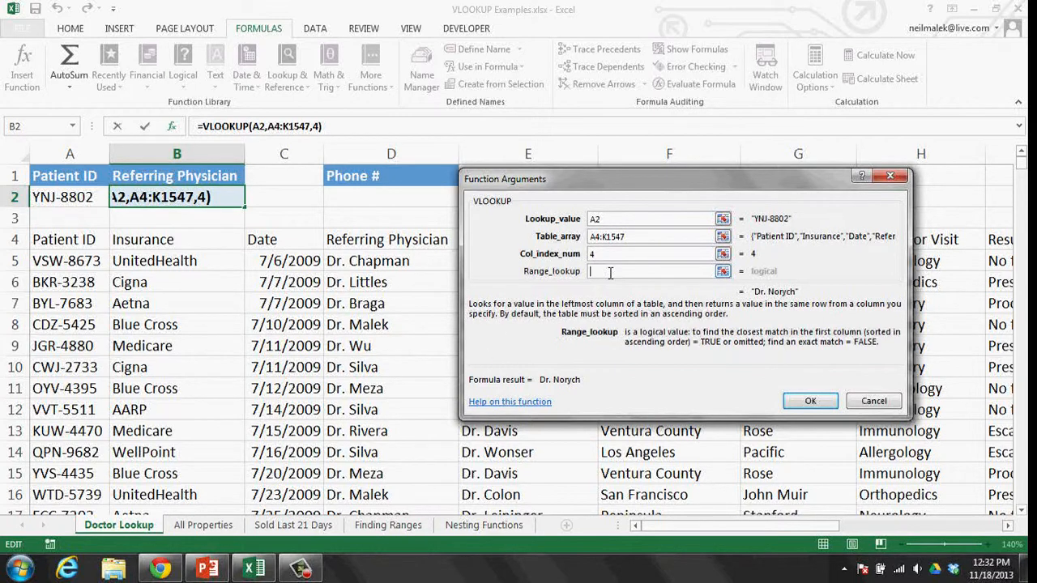
left_click_drag(620, 176, 417, 165)
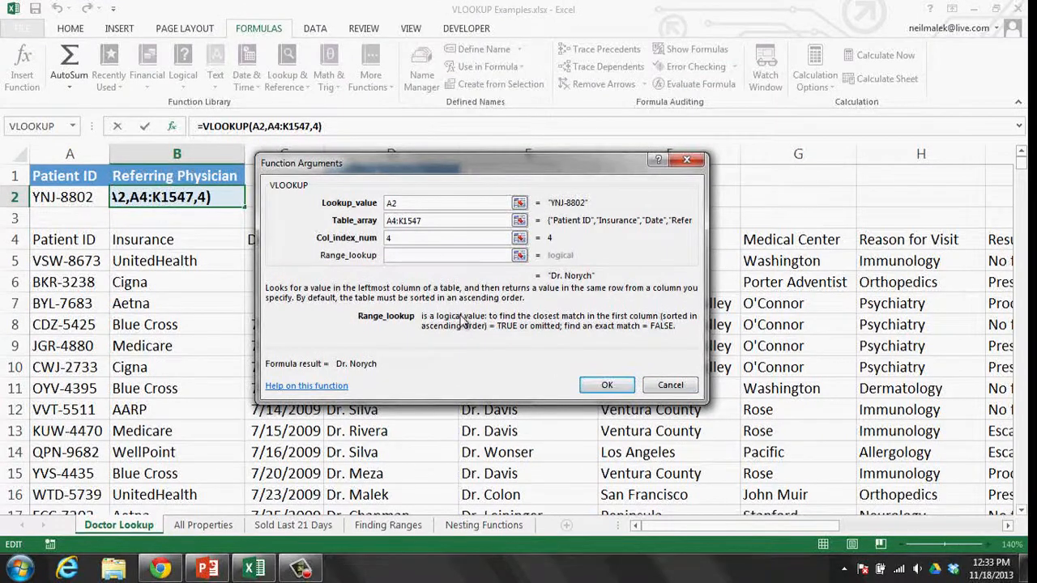
- Set Range_lookup to FALSE and confirm =VLOOKUP(A2,A4:K1547,4,FALSE) in B2
type("f")
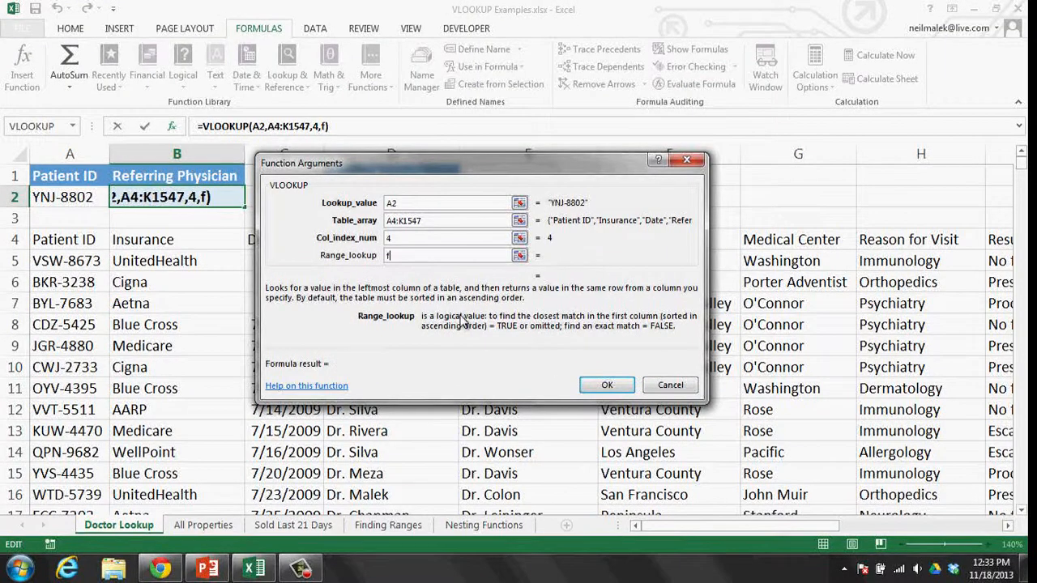
type("alse")
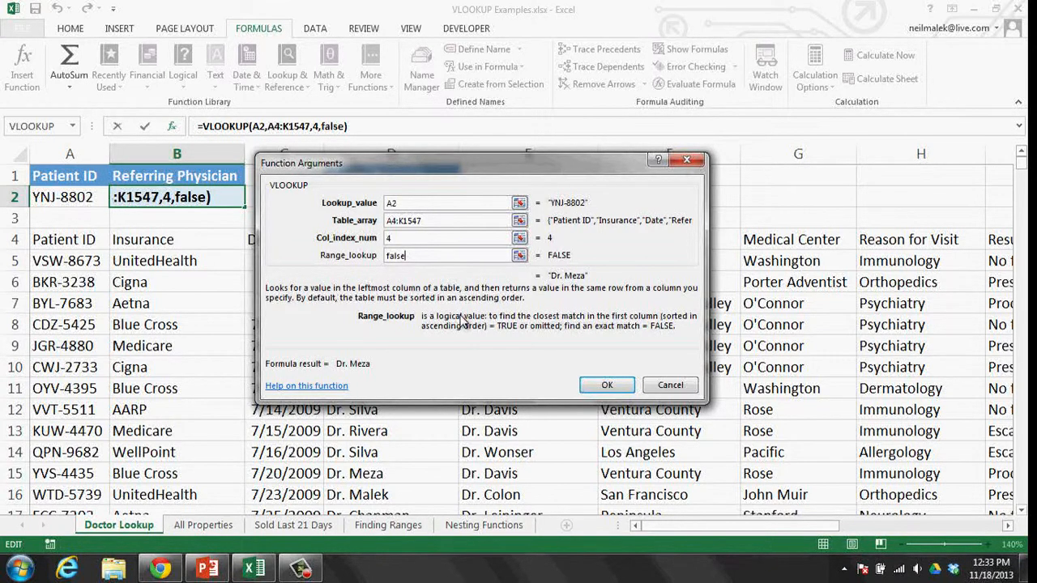
left_click(607, 385)
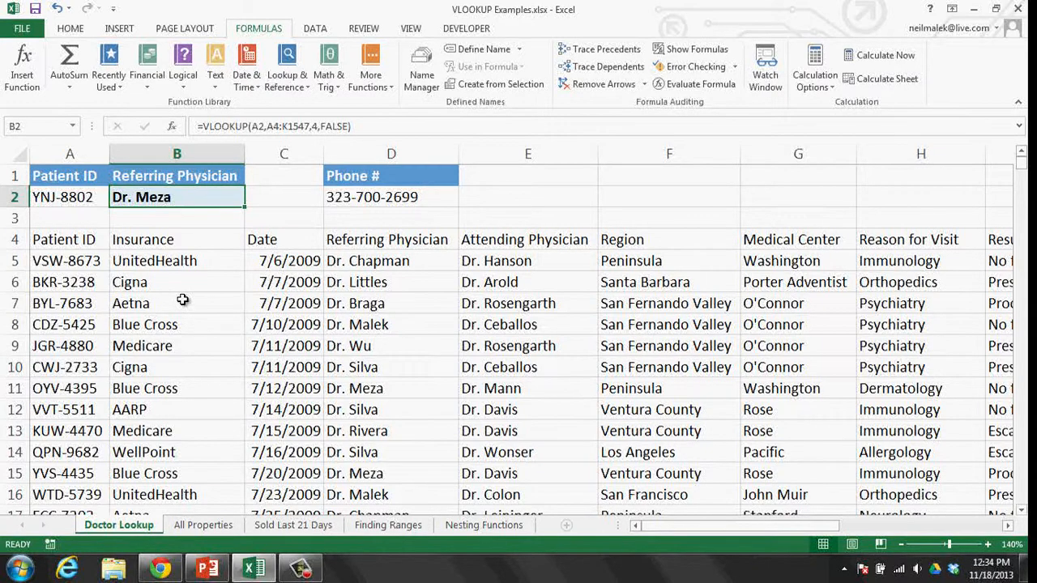
left_click(160, 569)
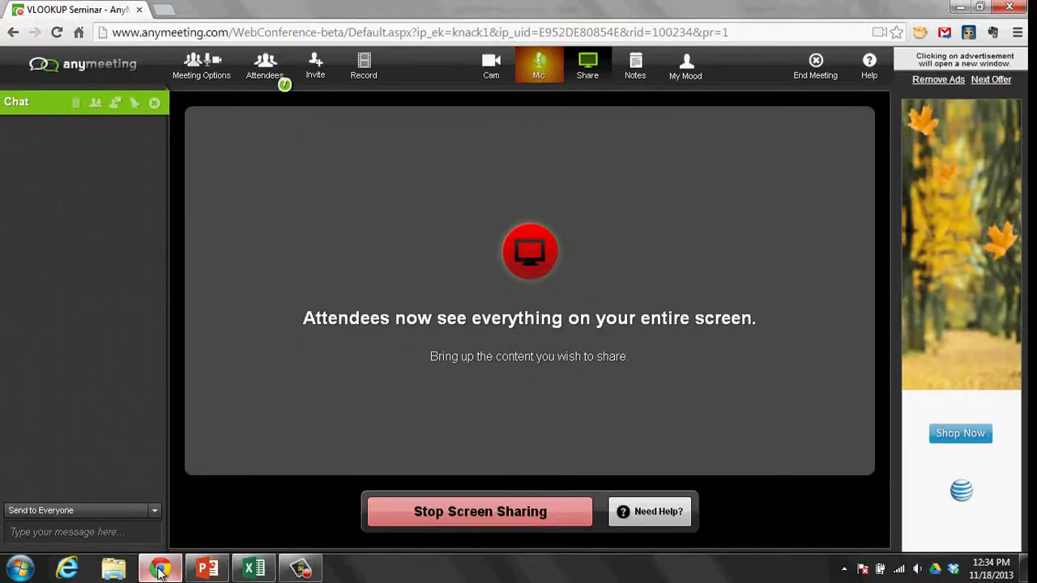
left_click(159, 569)
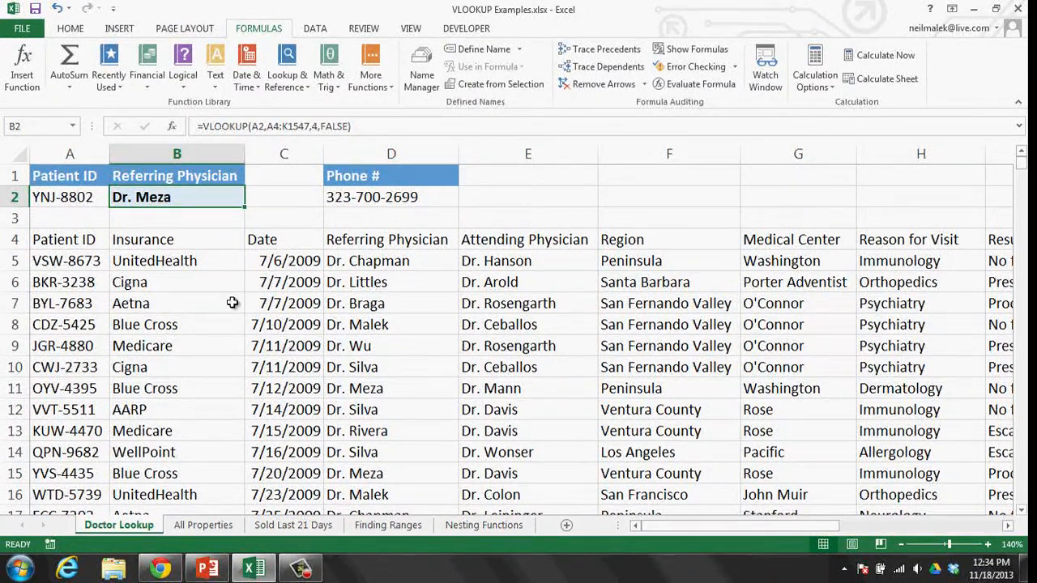
- Enter the heading 'Attending Physician' in cell C1
left_click(292, 176)
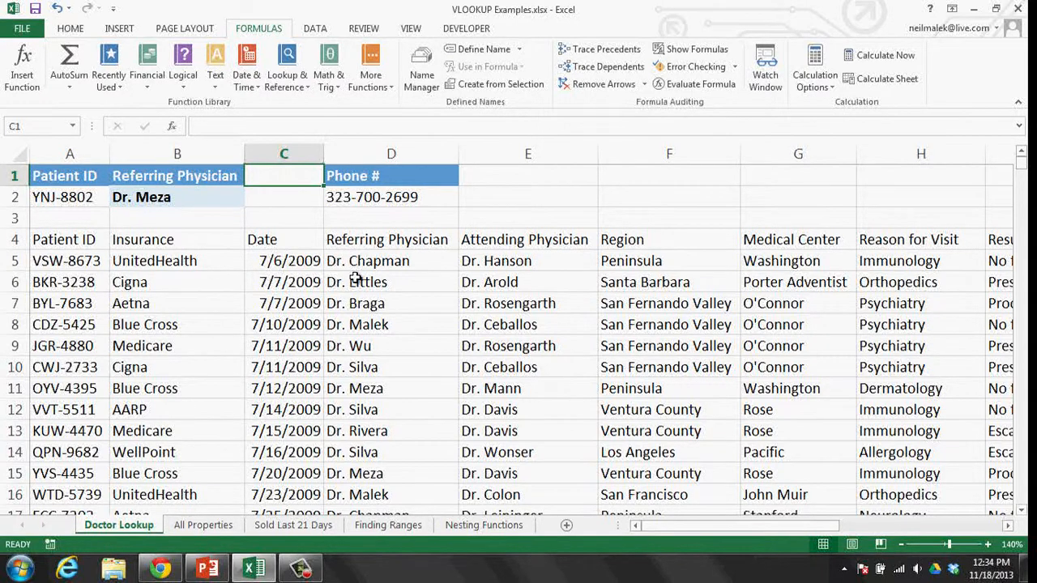
type("Attending")
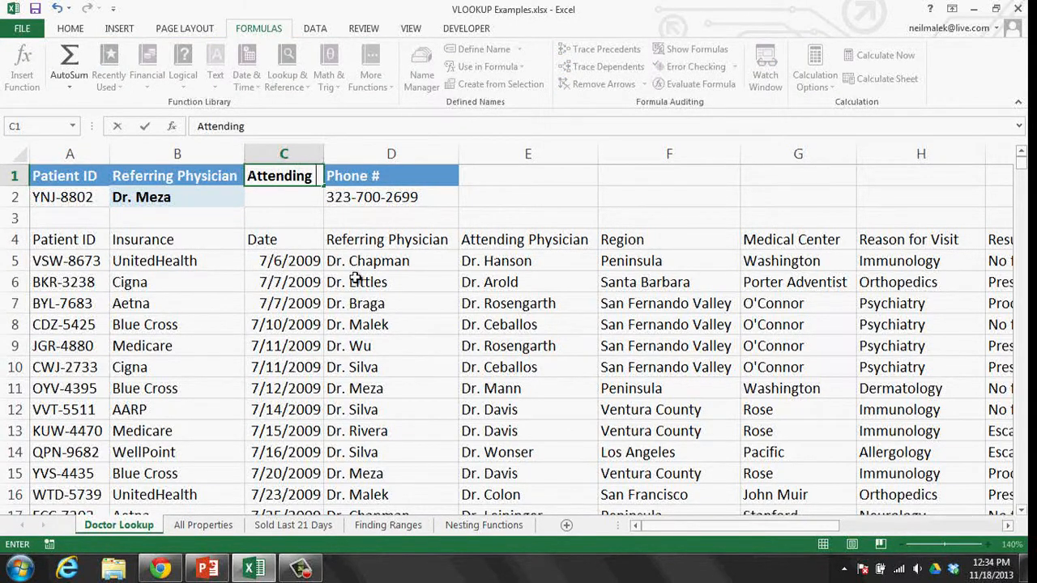
type(" Physicia")
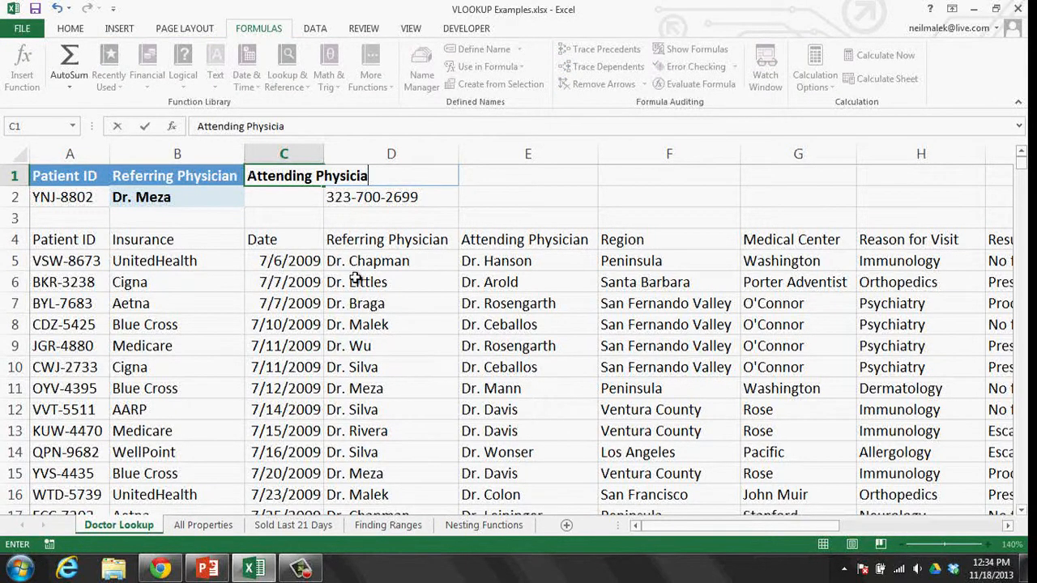
type("n")
key("Return")
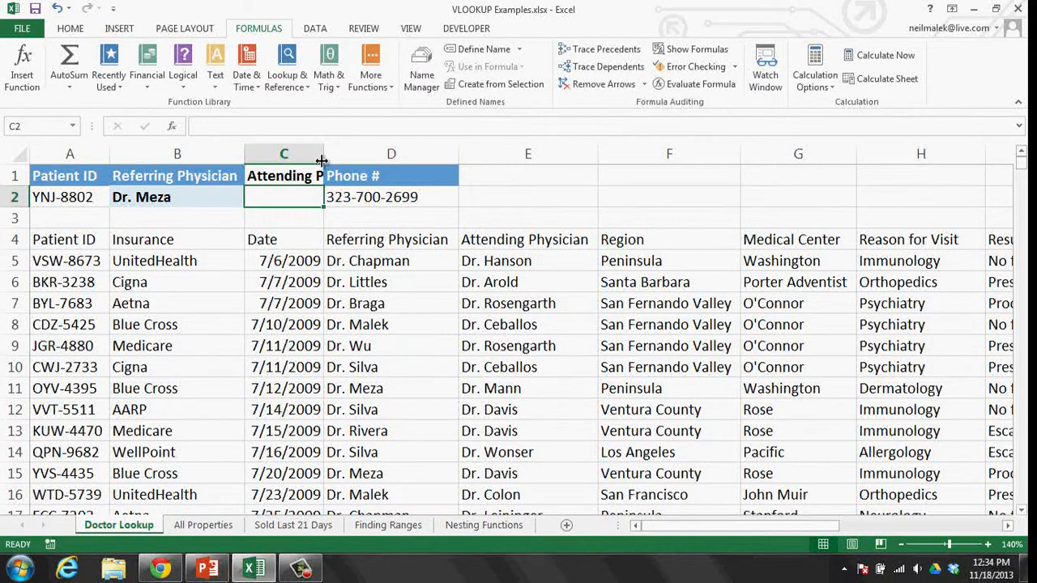
- Auto-fit column C to its heading and review the Patient ID and physician columns
double_click(323, 160)
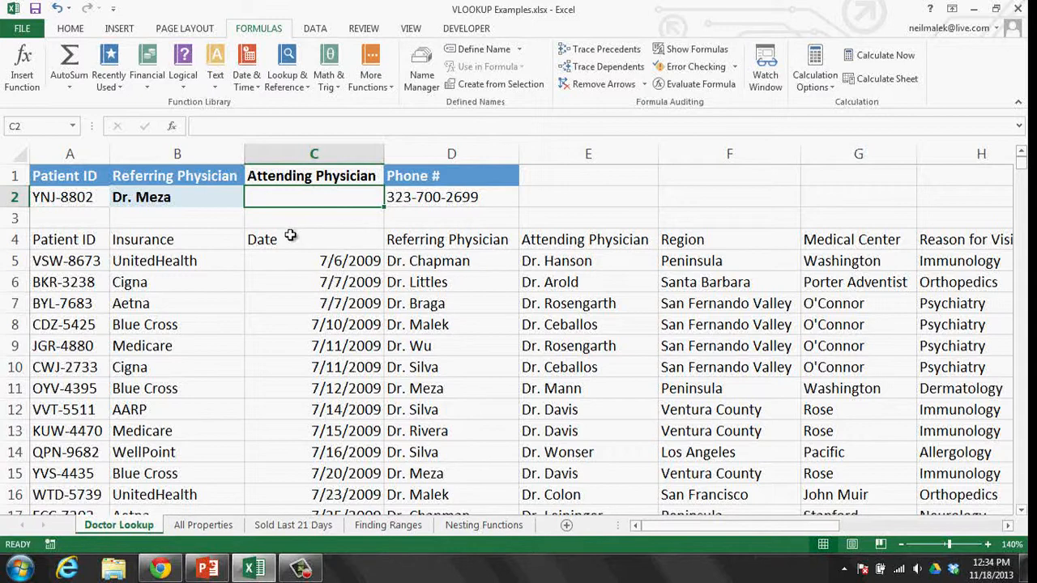
left_click(87, 199)
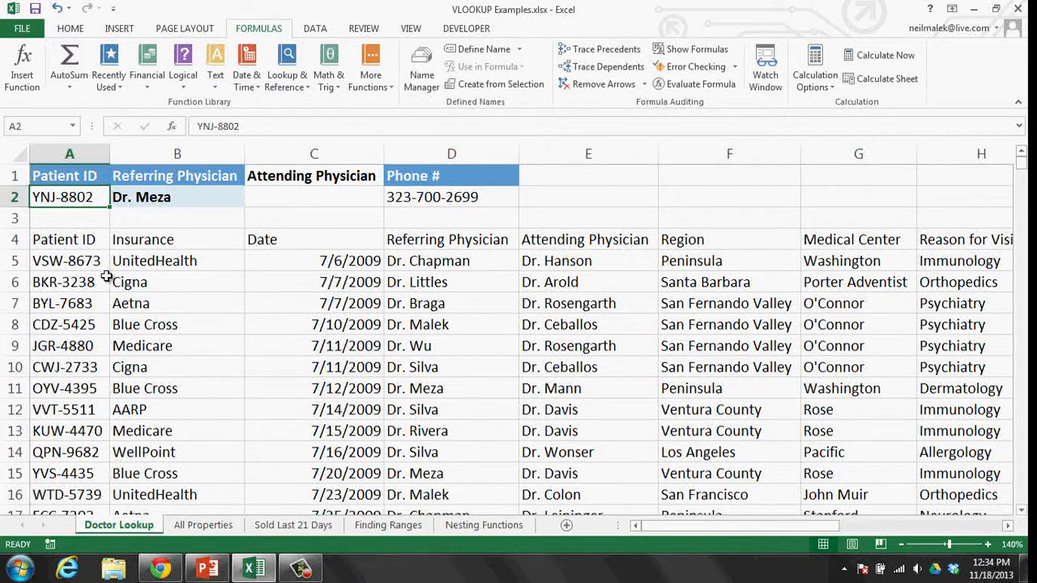
left_click_drag(76, 238, 66, 495)
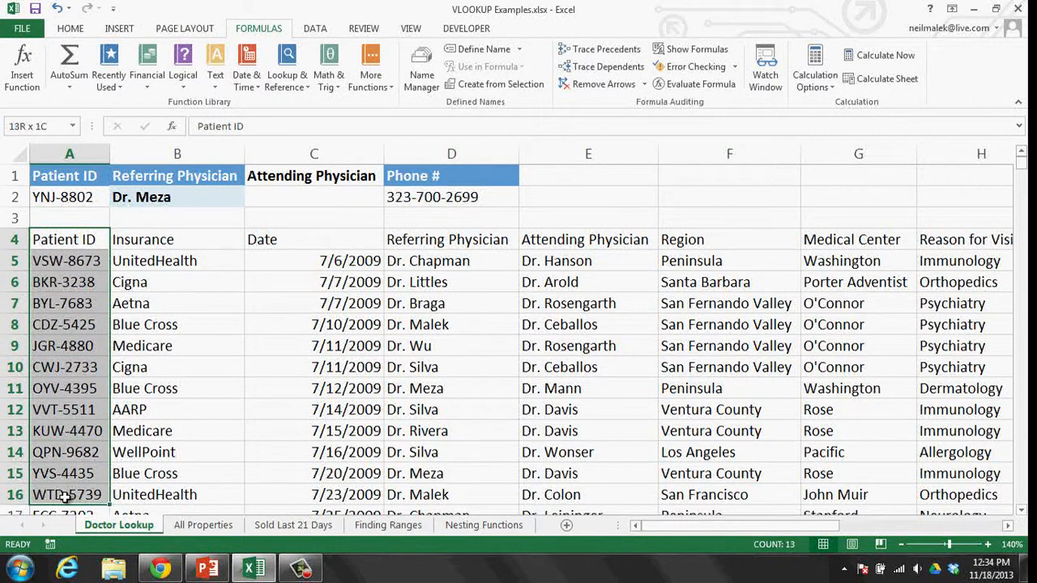
left_click_drag(84, 243, 894, 498)
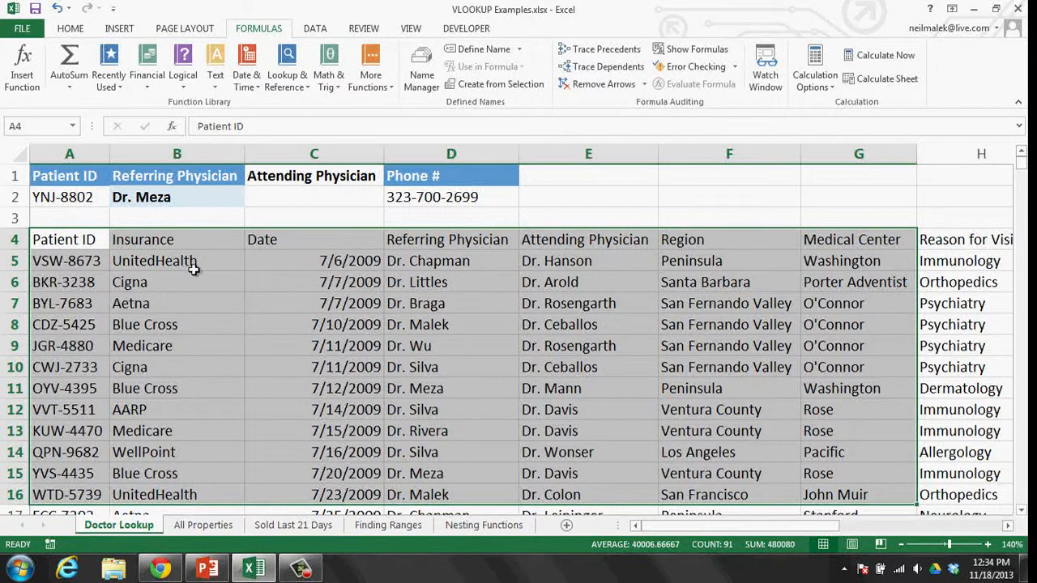
left_click_drag(594, 241, 596, 488)
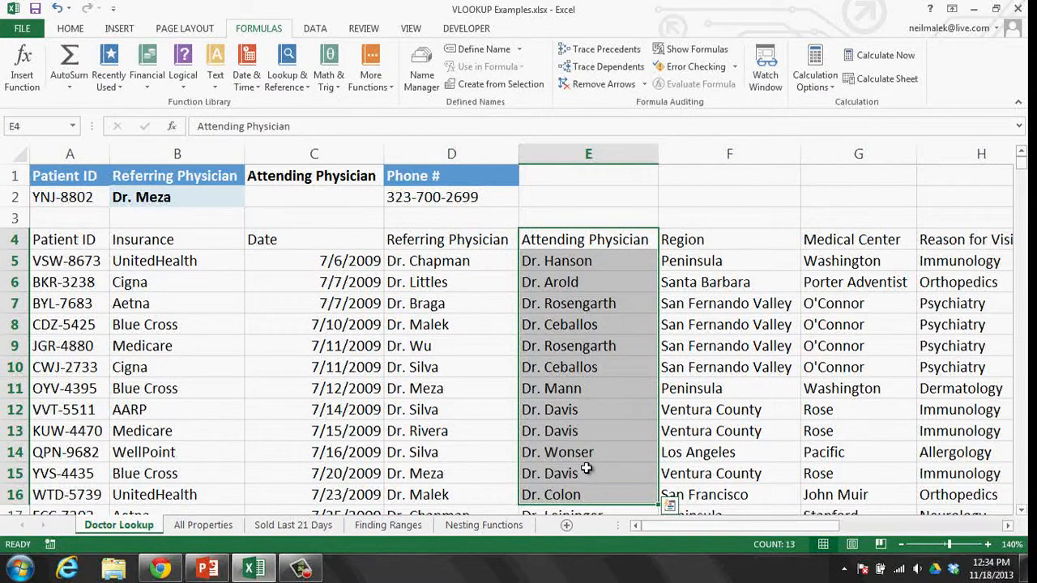
left_click(337, 194)
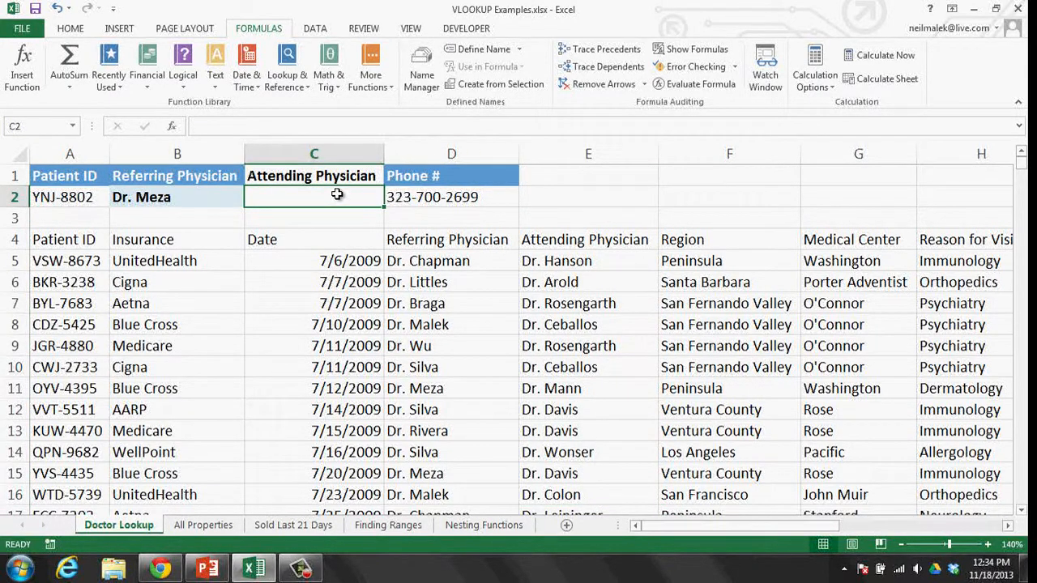
- Start a VLOOKUP in C2 with lookup value A2 and table array A4:K1547
left_click(297, 86)
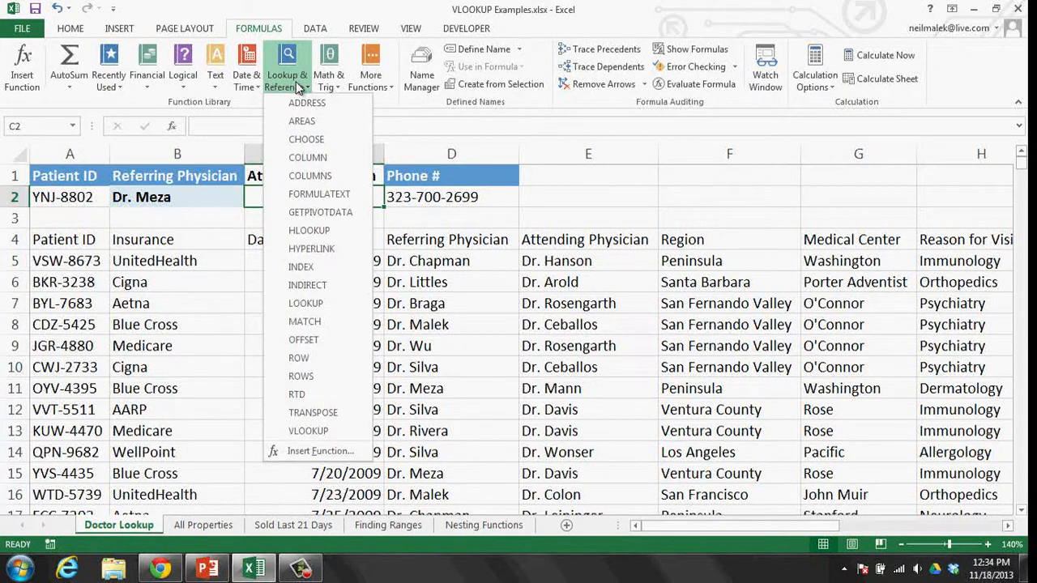
left_click(328, 434)
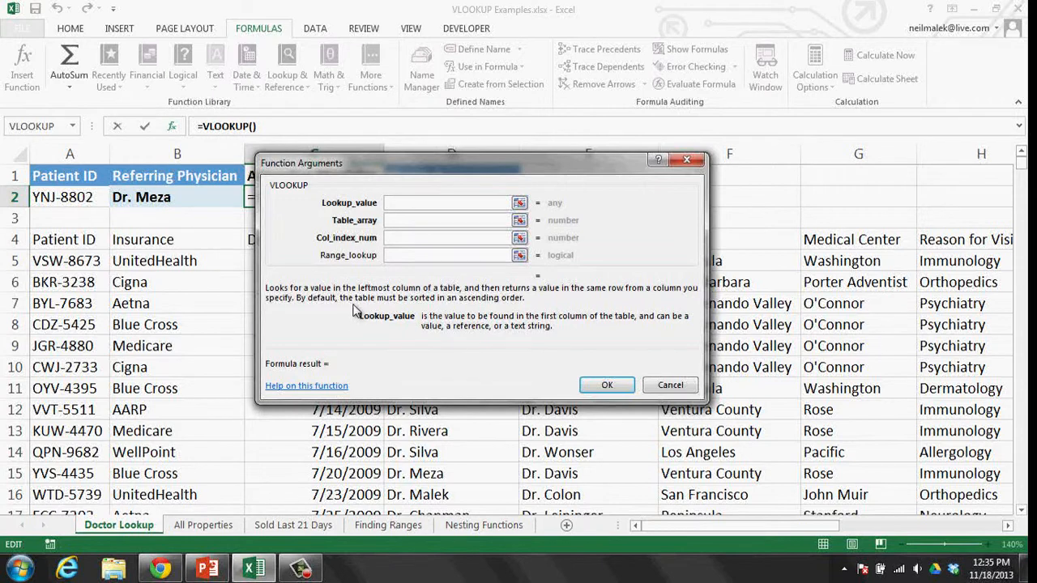
left_click(58, 197)
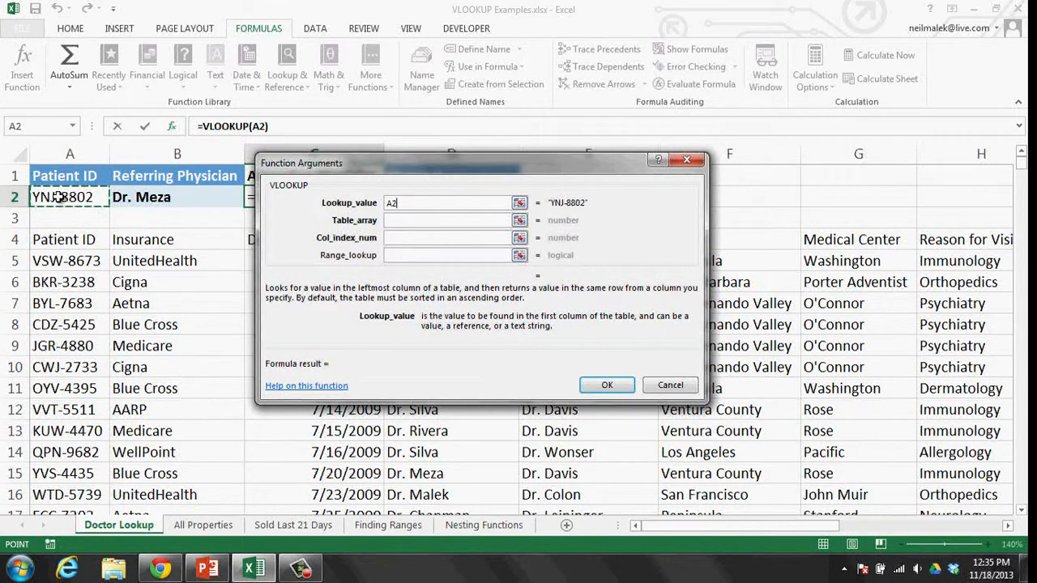
left_click(406, 219)
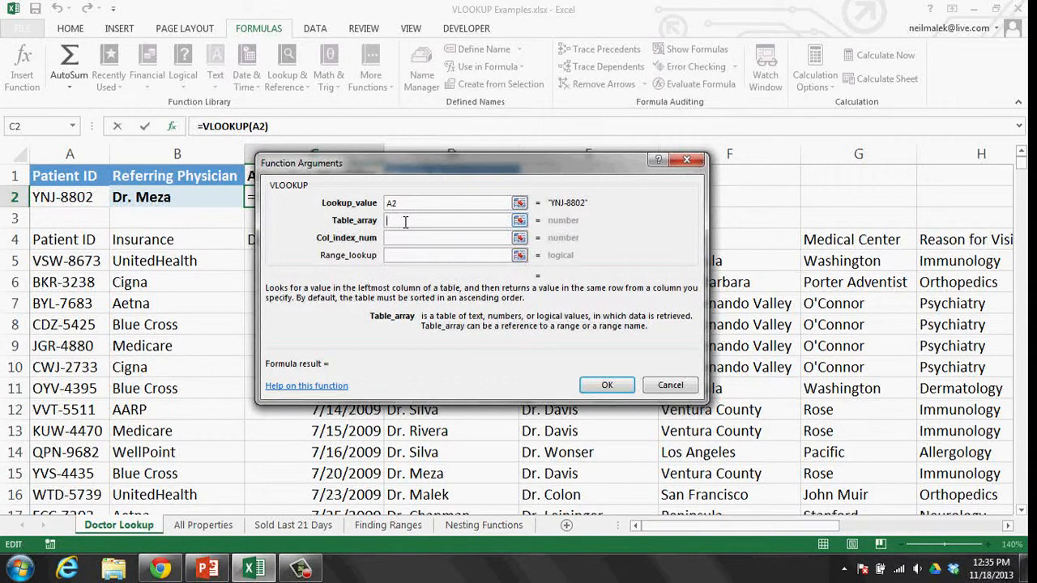
left_click(81, 240)
key("ctrl+shift+Right")
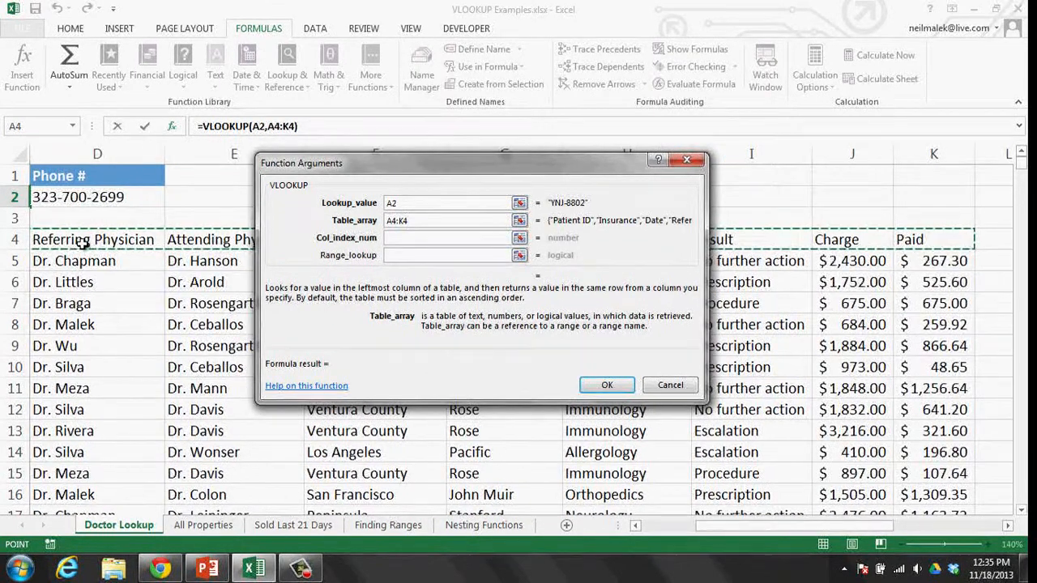
key("ctrl+shift+Down")
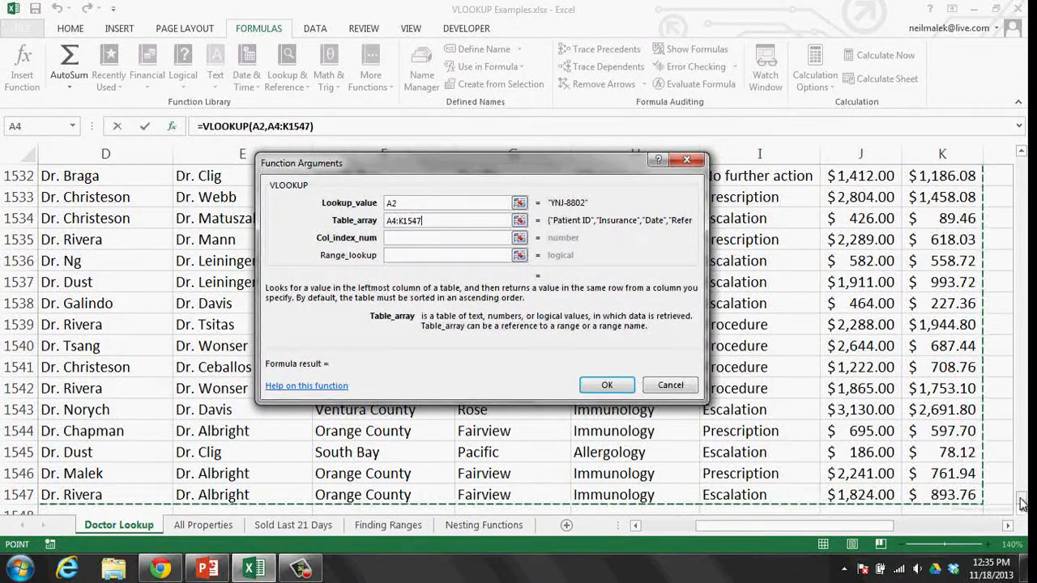
left_click_drag(1022, 504, 1023, 172)
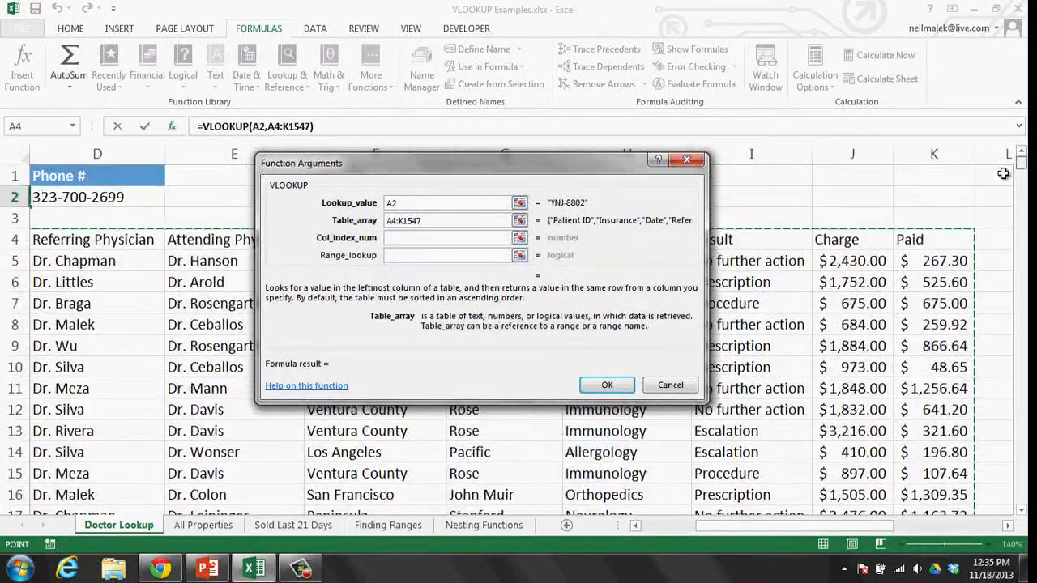
left_click(678, 528)
- Set column index 5 and Range_lookup false, then confirm the C2 formula
left_click(403, 239)
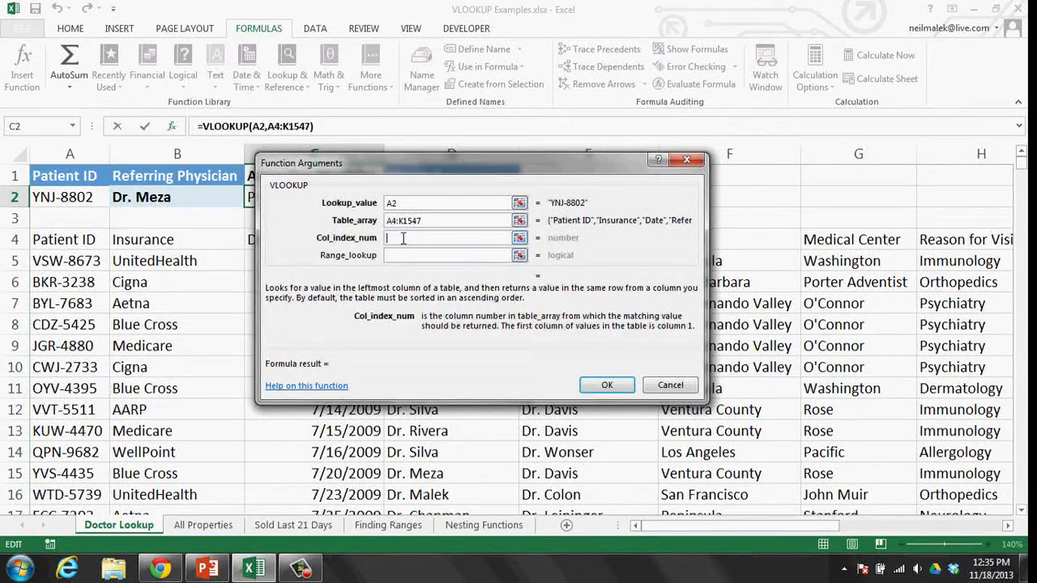
left_click_drag(420, 169, 394, 261)
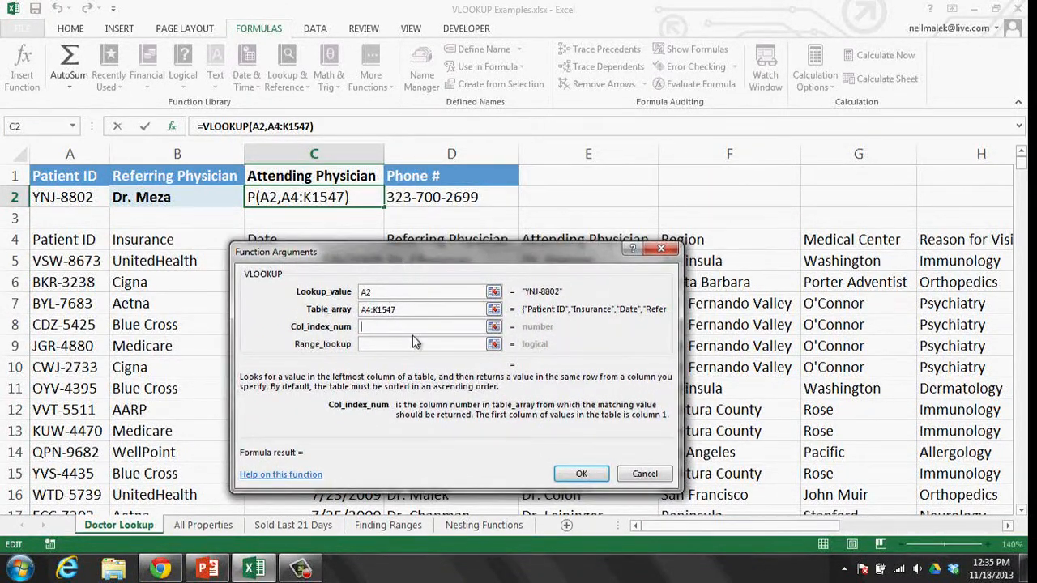
left_click_drag(431, 266, 372, 285)
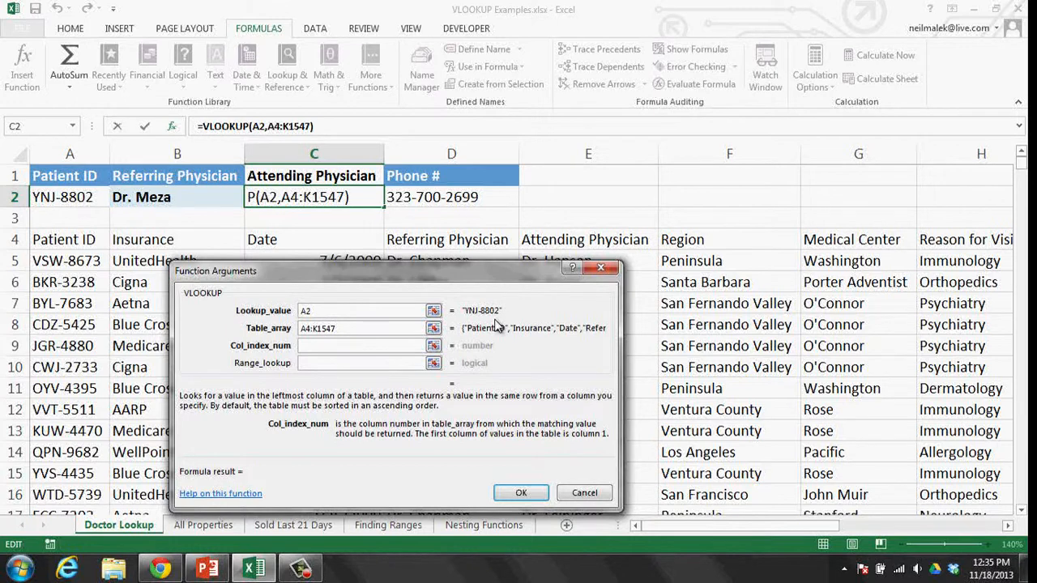
type("5")
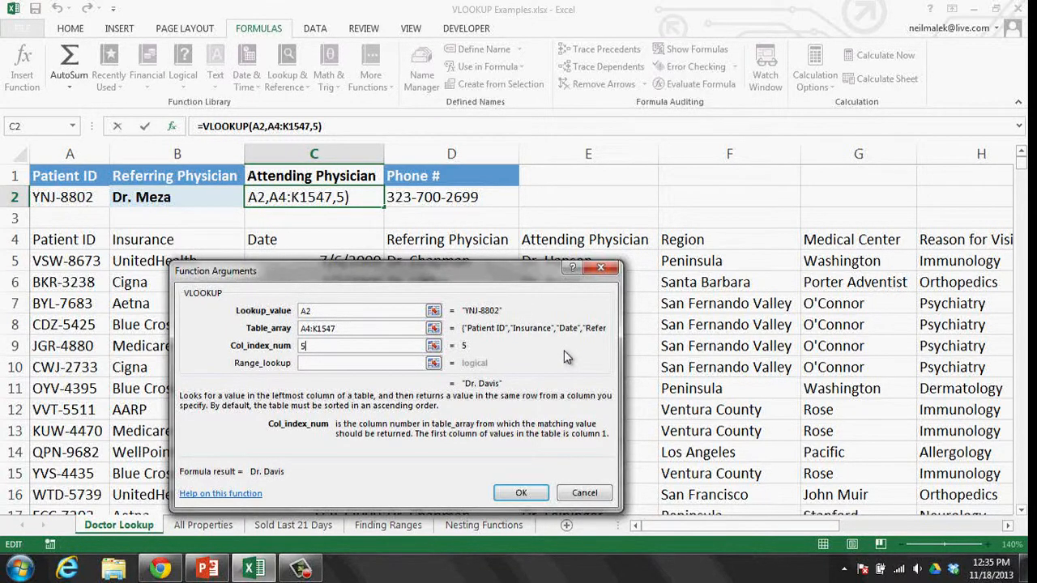
left_click(368, 364)
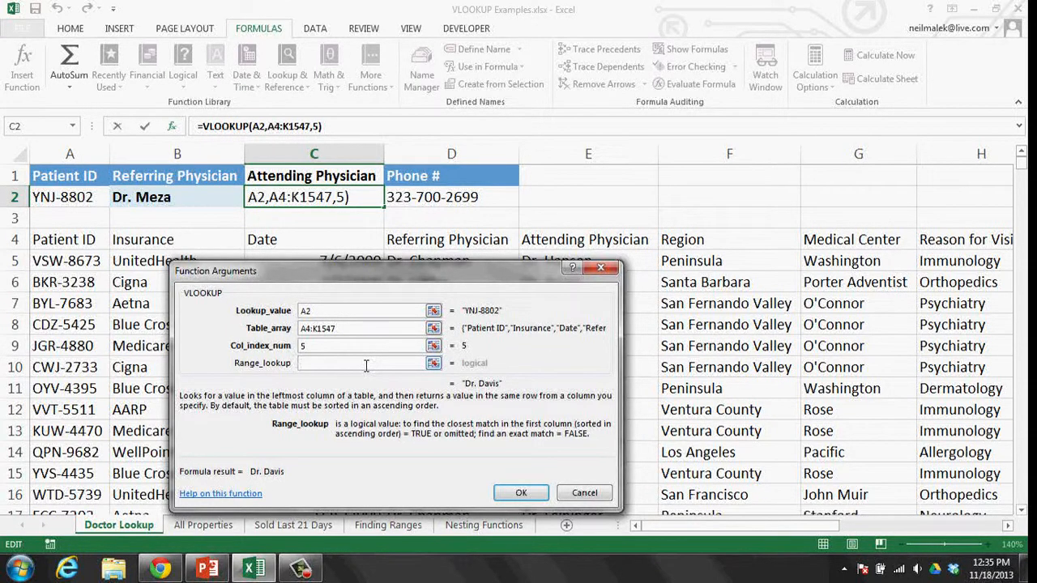
type("false")
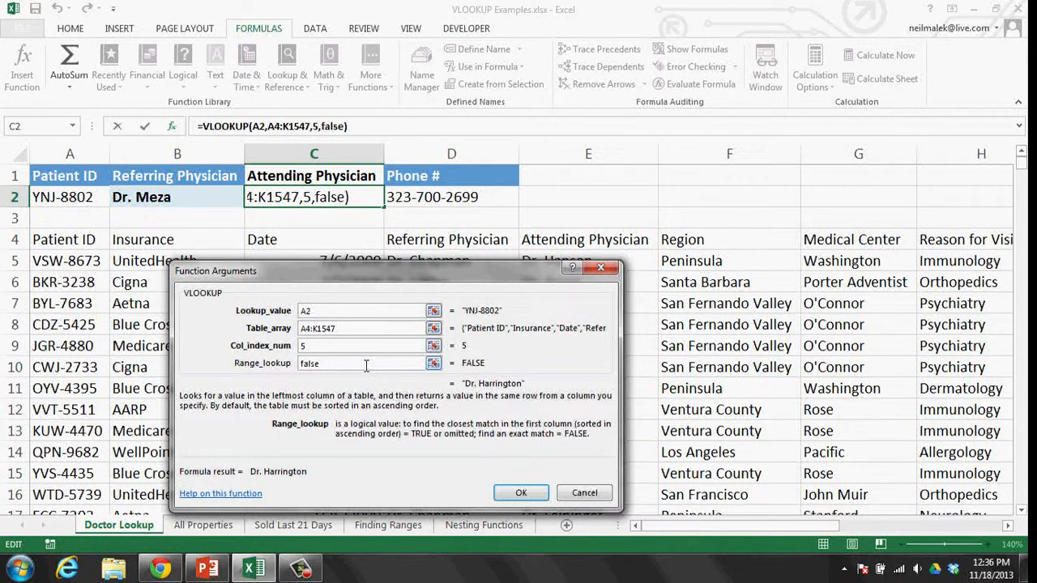
left_click(522, 491)
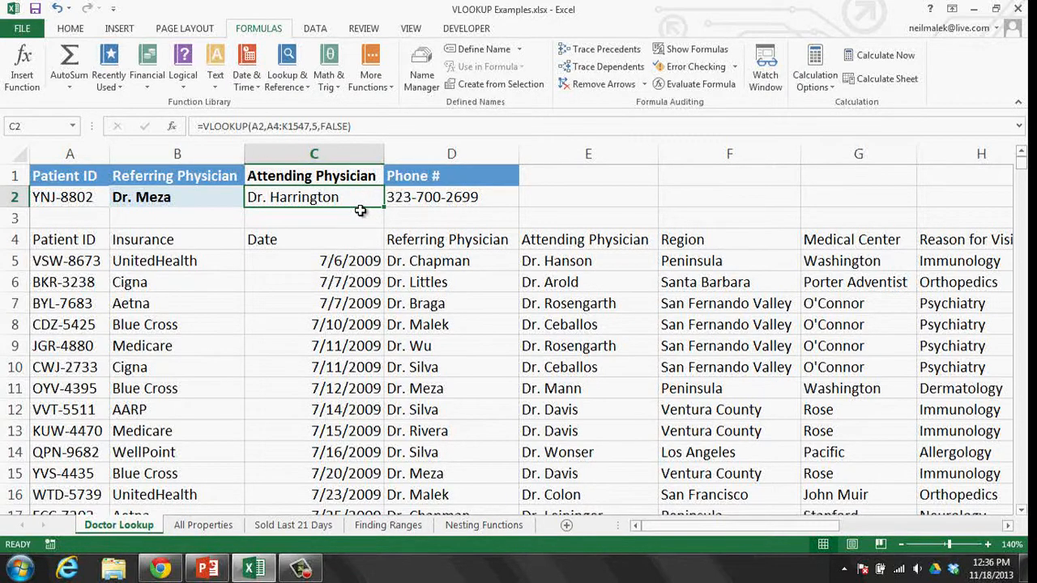
- Replace A2's Patient ID with a surname and check that B2 and C2 show #N/A
left_click(89, 201)
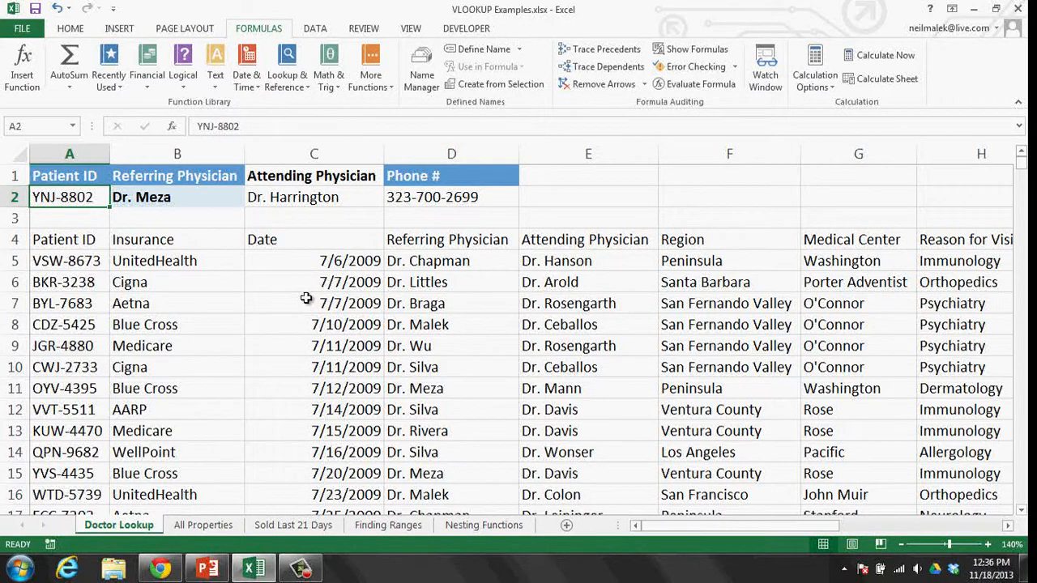
type("Sanders")
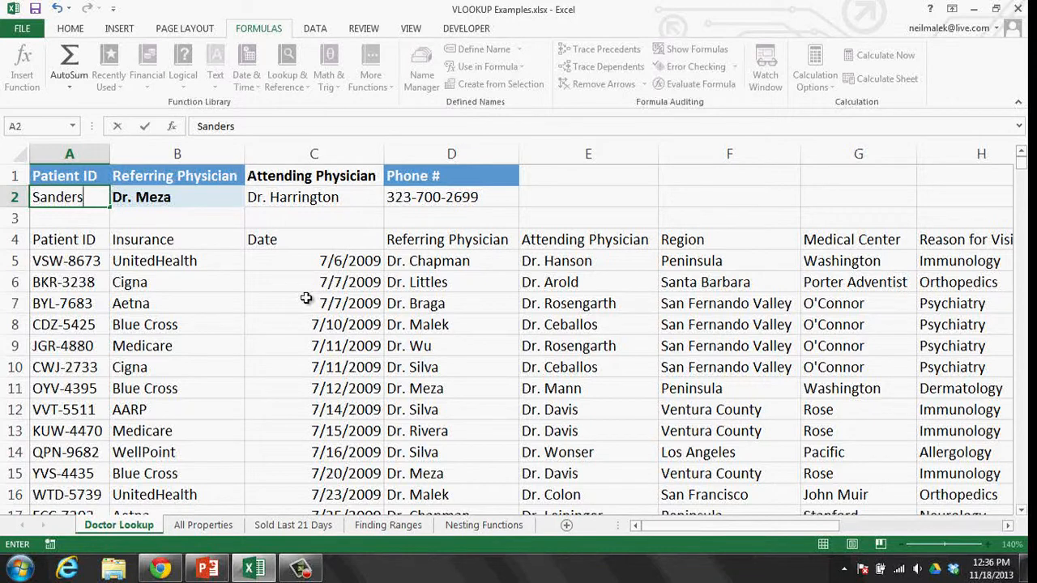
key("Return")
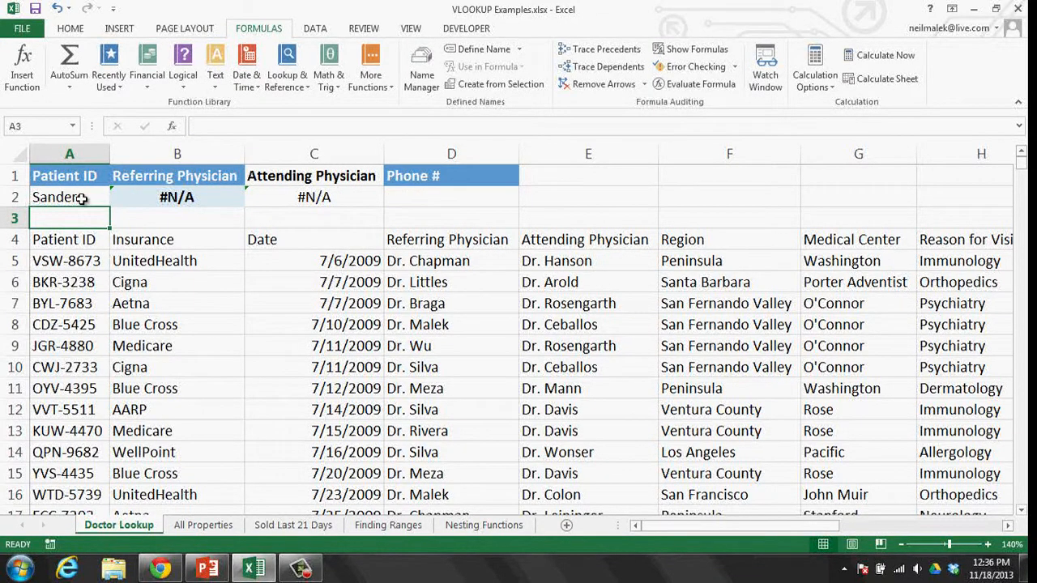
left_click(167, 196)
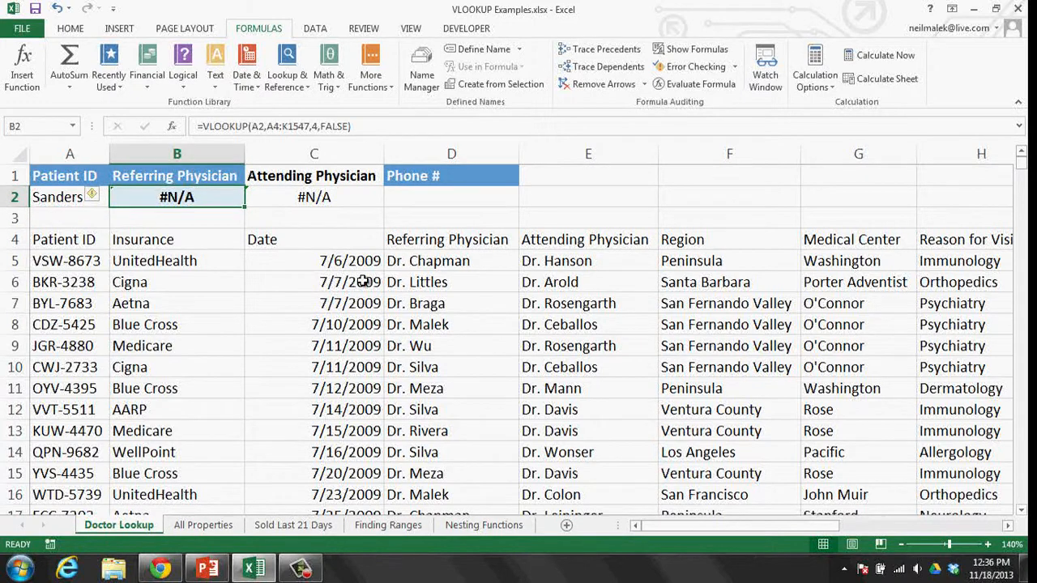
left_click(358, 204)
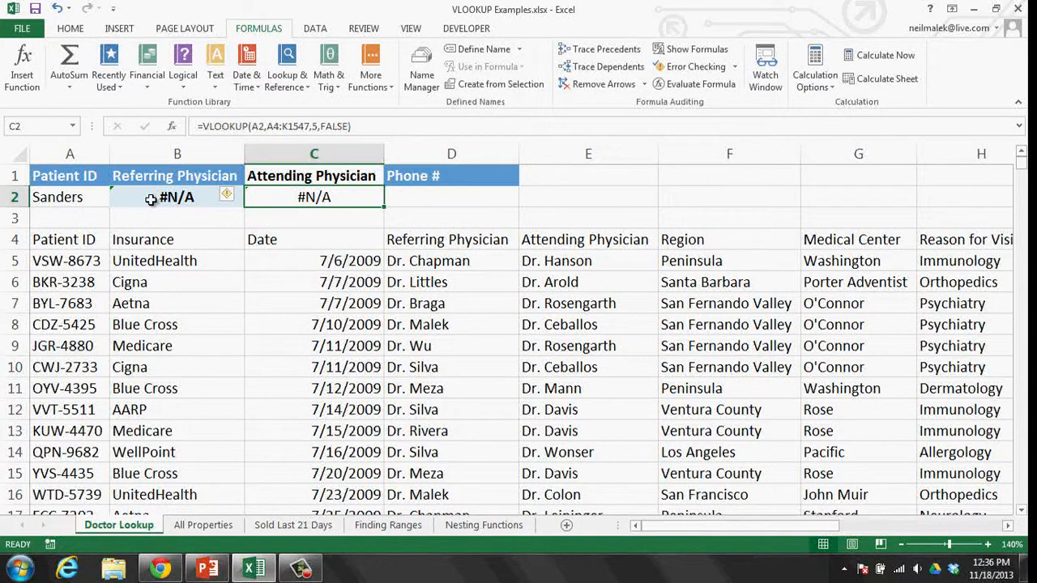
left_click_drag(89, 264, 90, 452)
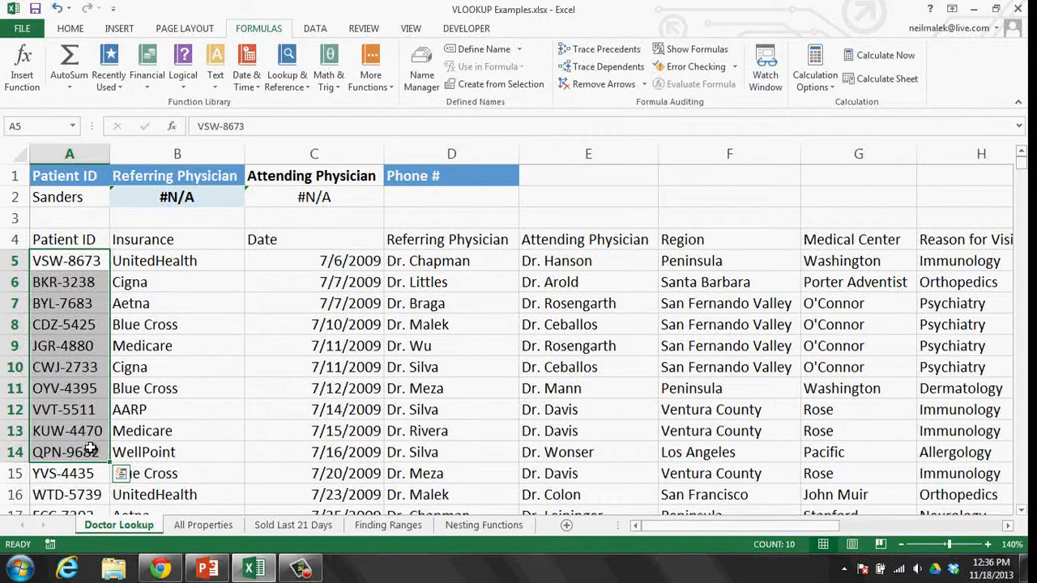
- Paste the Patient IDs from A10, then A6, into A2, comparing lookups with rows 10 and 6
left_click(81, 374)
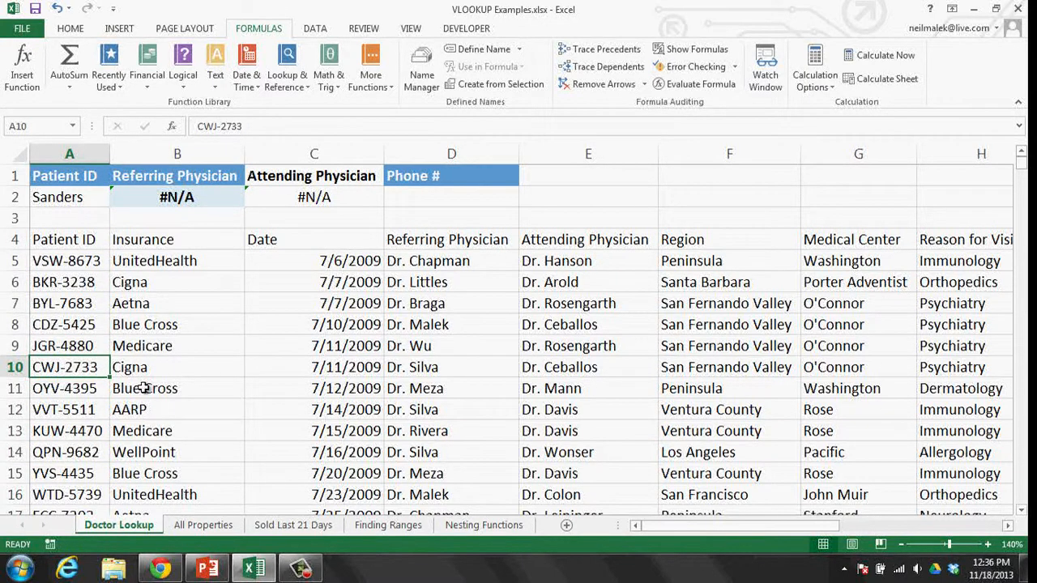
key("ctrl+c")
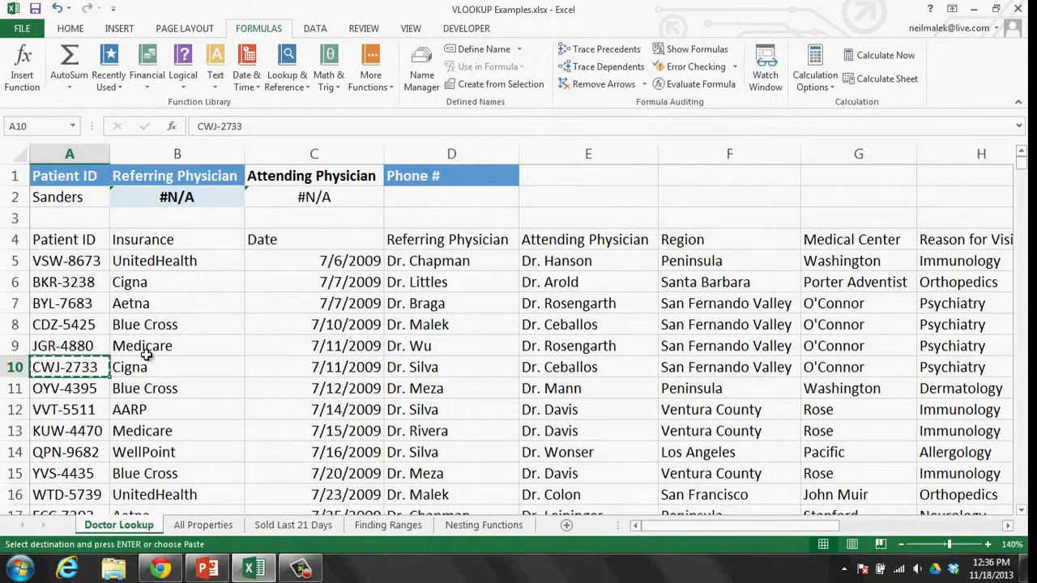
left_click(77, 198)
key("ctrl+v")
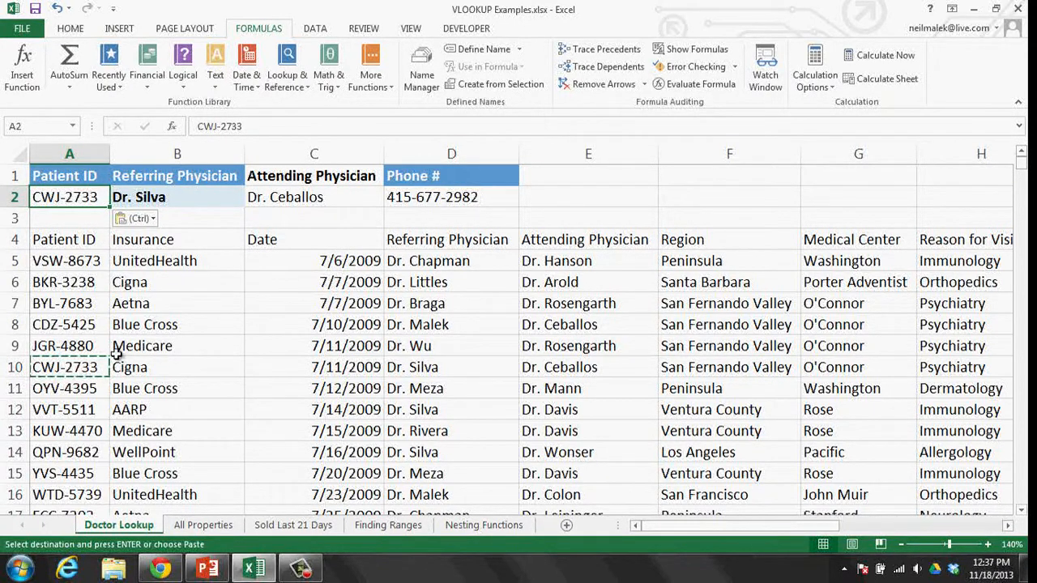
left_click(441, 374)
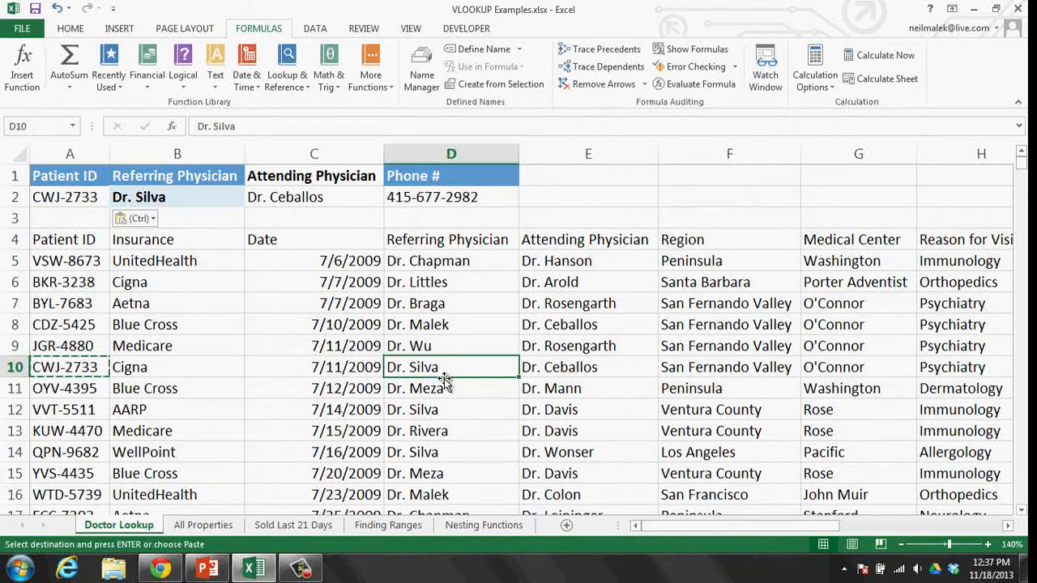
left_click(553, 369)
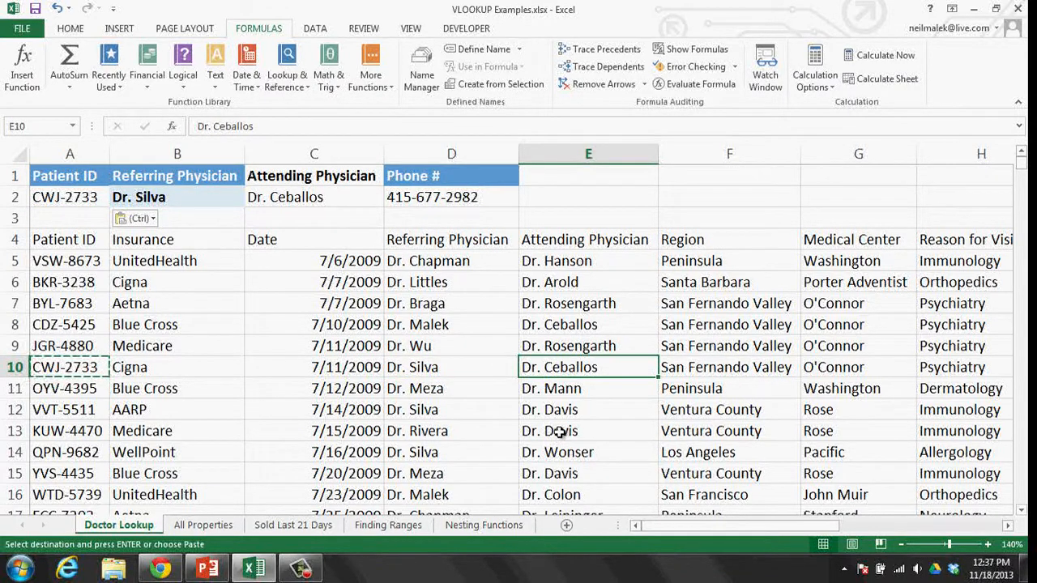
left_click(64, 283)
key("ctrl+c")
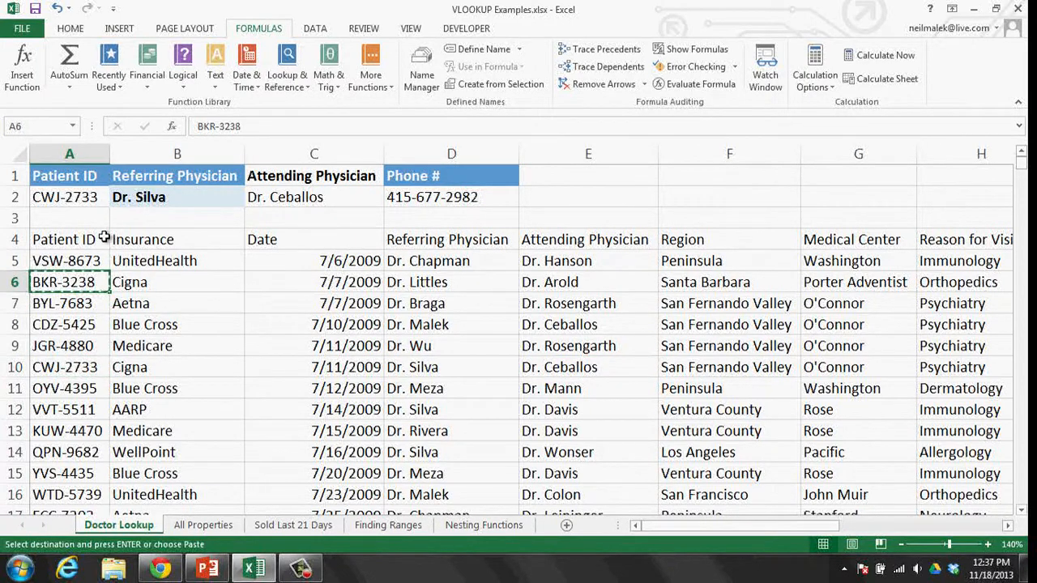
left_click(71, 199)
key("ctrl+v")
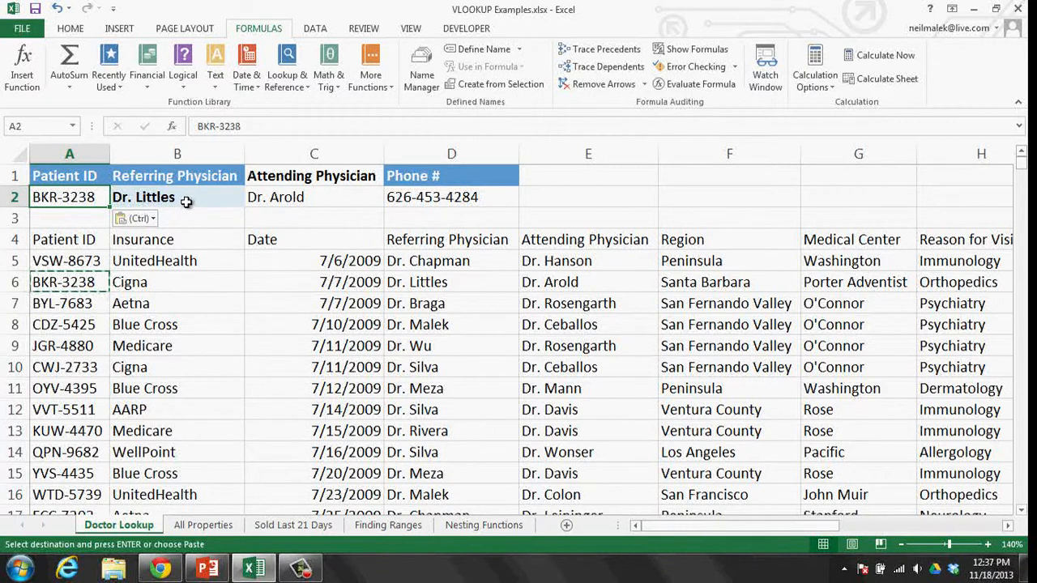
left_click(451, 286)
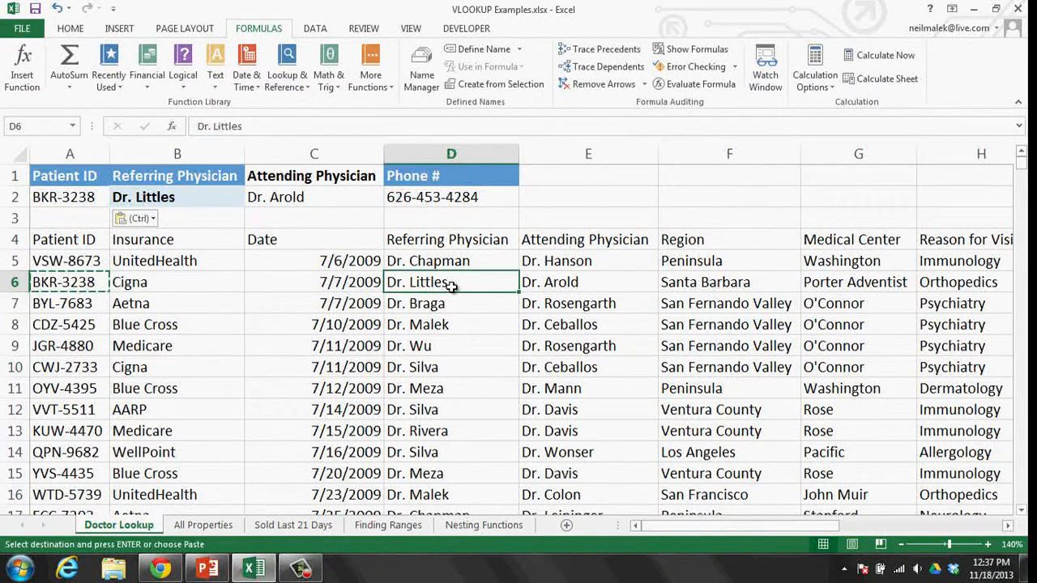
left_click(590, 293)
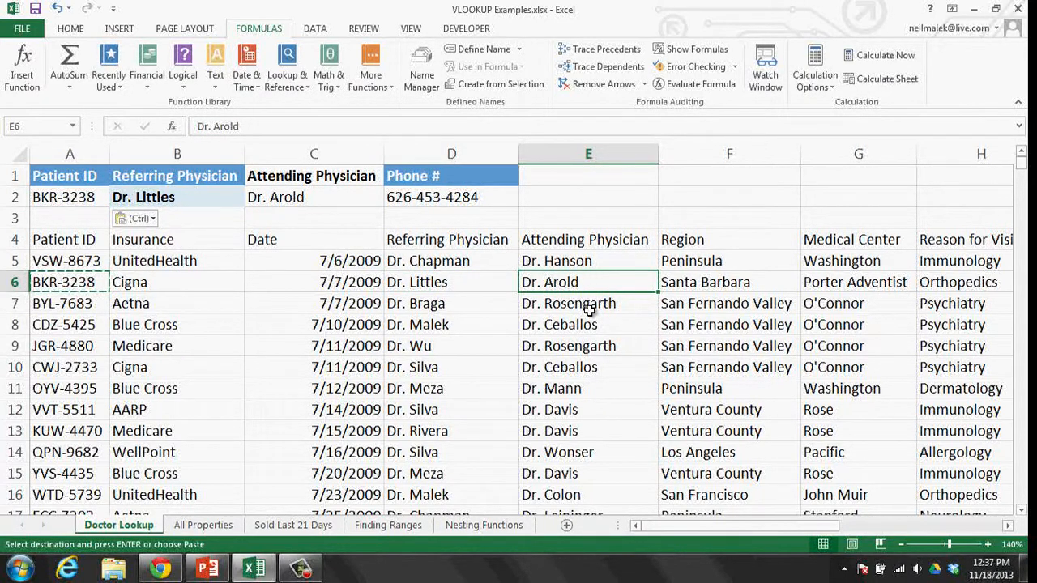
- Enter the made-up Patient ID GMN-9898 in A2 to produce #N/A
left_click(84, 201)
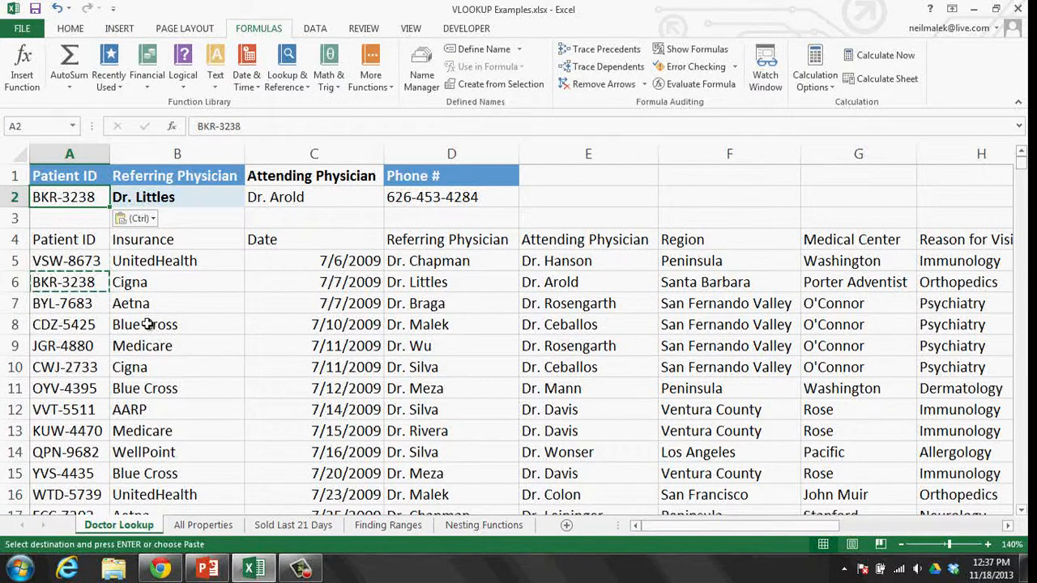
type("GMN")
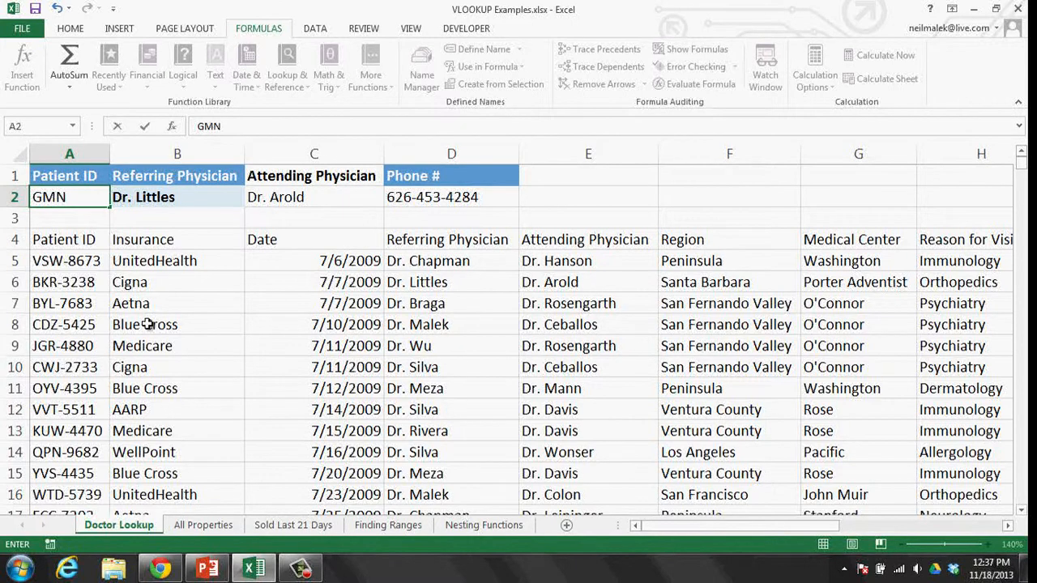
type("-9898")
key("Return")
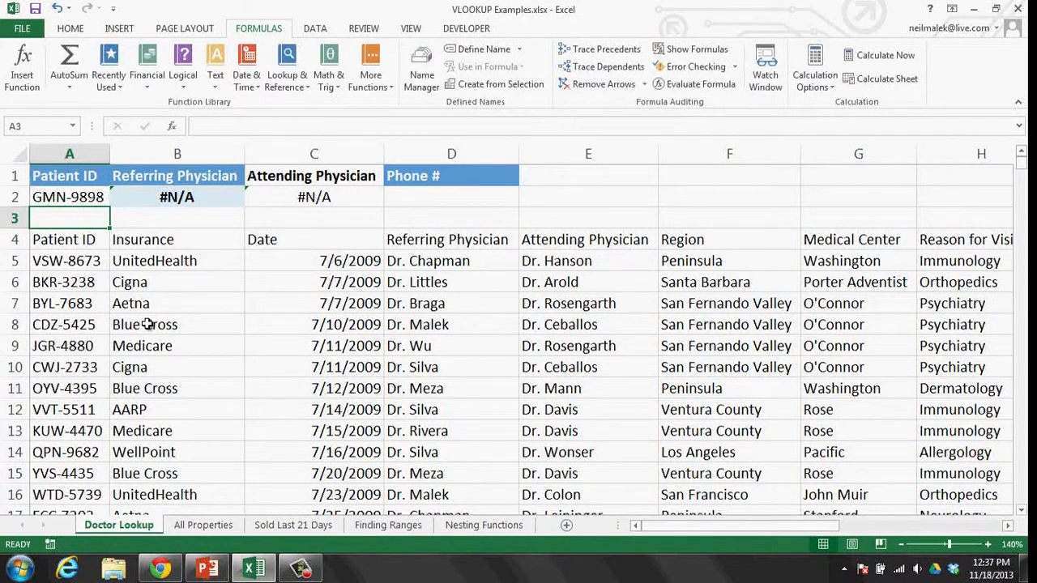
- Paste the valid Patient ID from A8 into A2 so the physician lookups return names
left_click(68, 324)
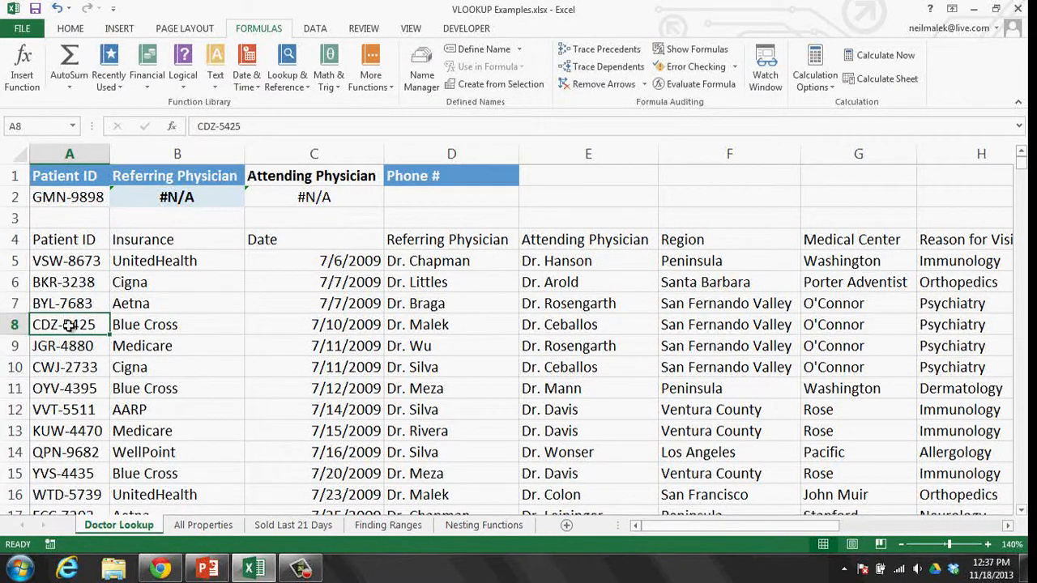
key("ctrl+c")
left_click(68, 194)
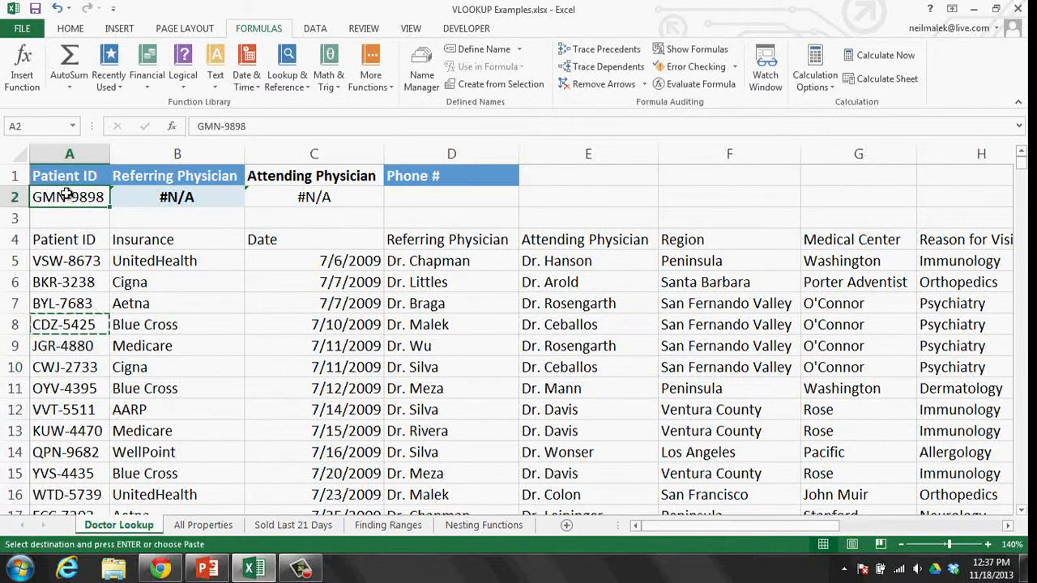
key("ctrl+v")
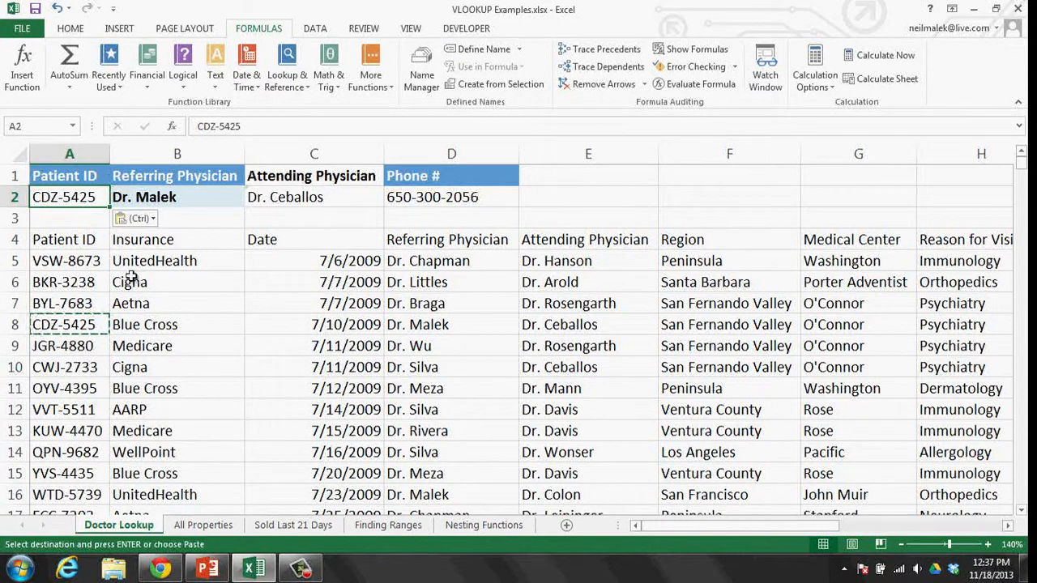
left_click(187, 294)
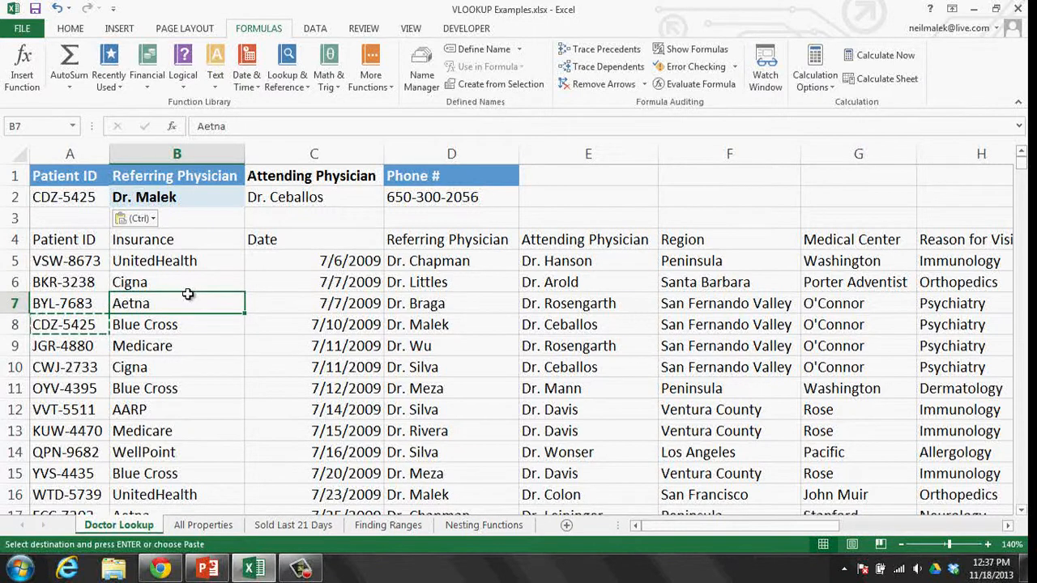
key("Escape")
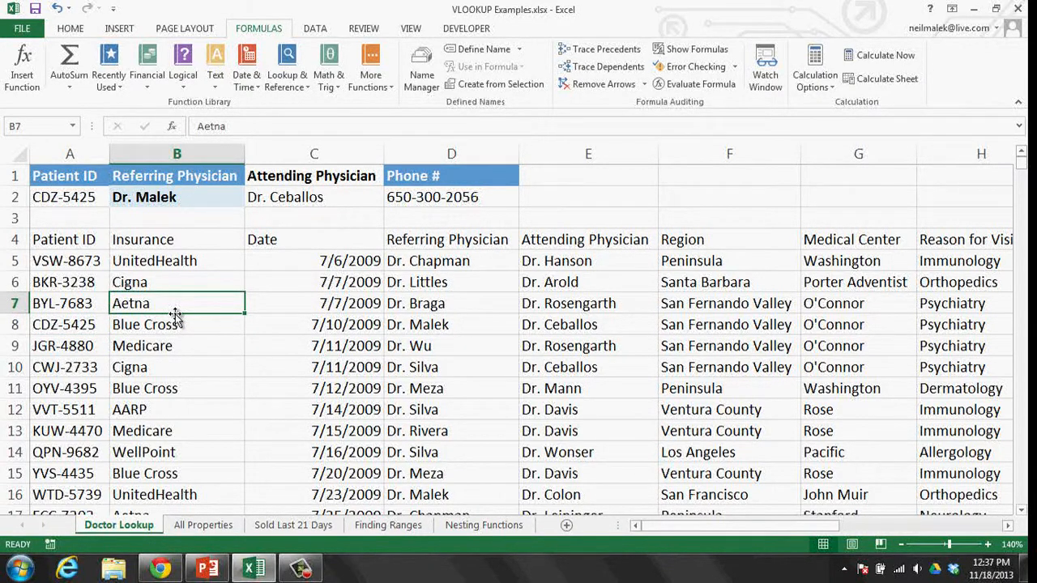
left_click(160, 570)
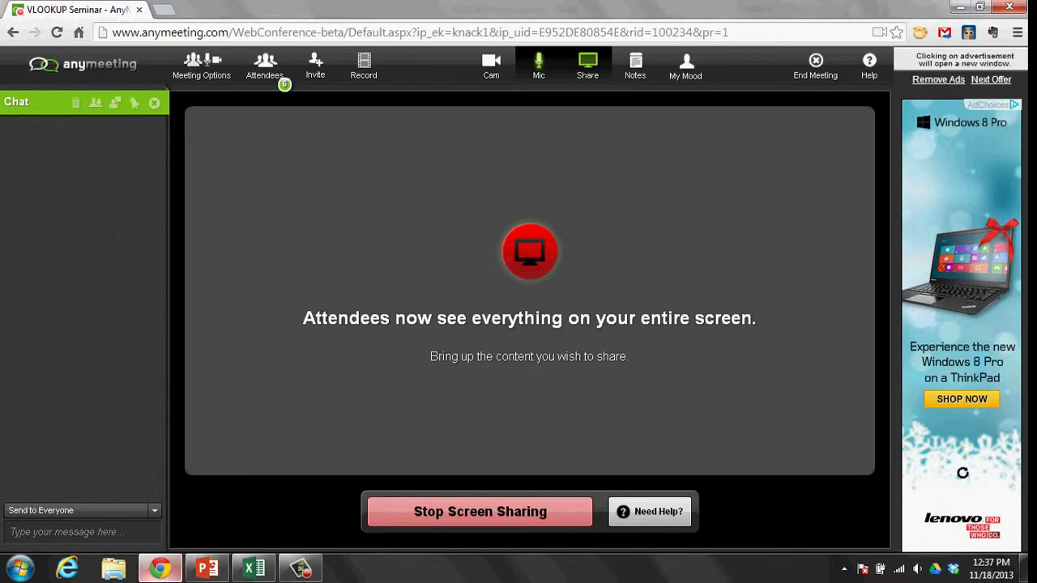
left_click(164, 570)
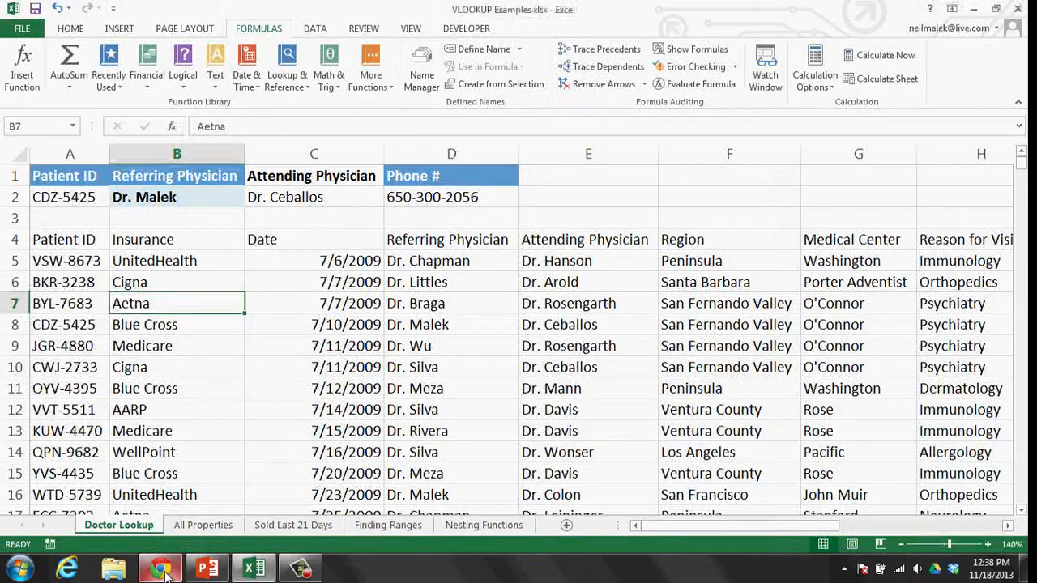
left_click(311, 313)
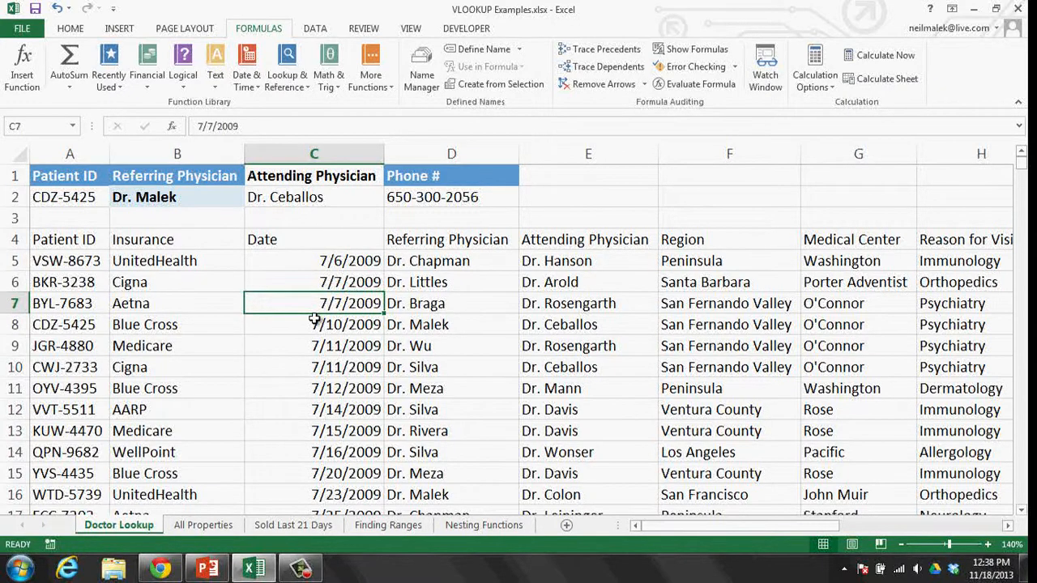
- View the All Properties sheet, then the Sold Last 21 Days sheet of closings and sale prices
left_click(213, 526)
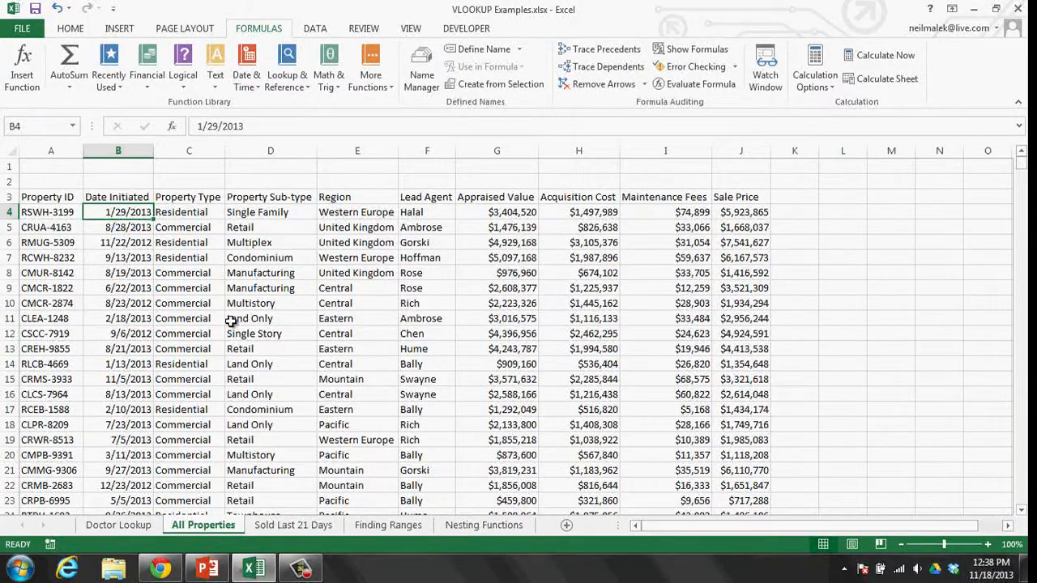
left_click(279, 527)
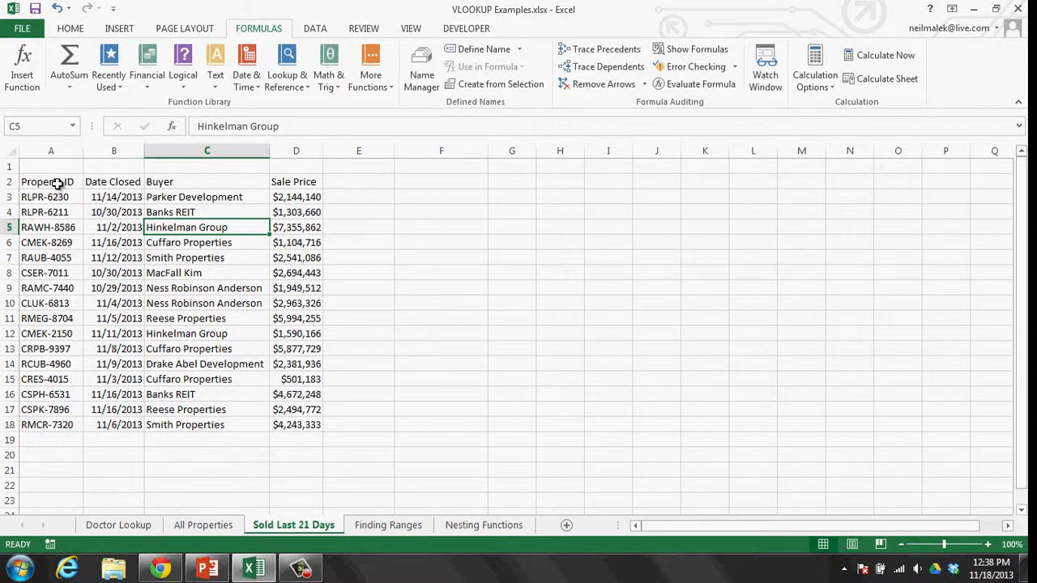
left_click_drag(57, 184, 57, 428)
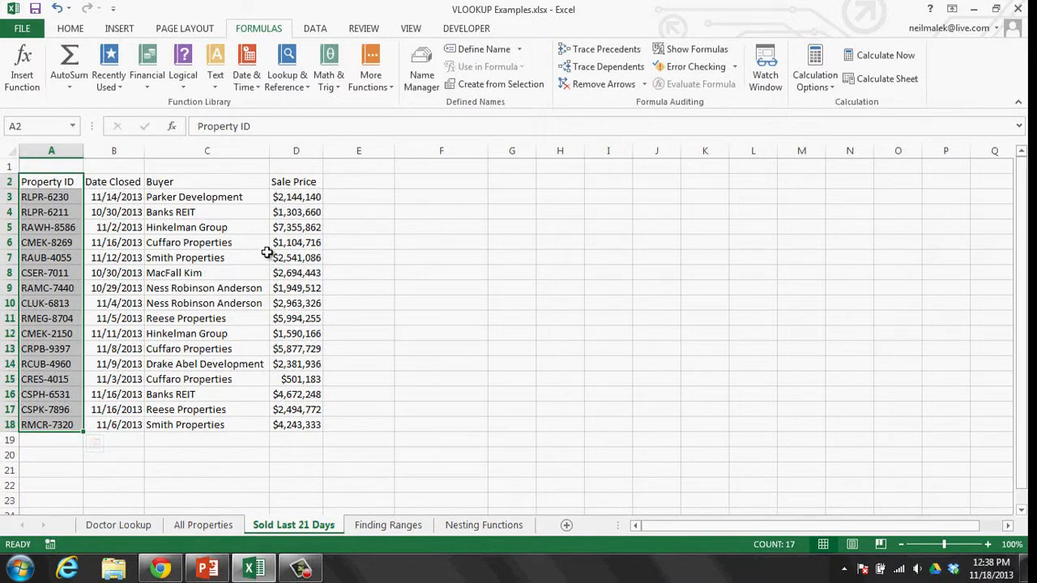
left_click_drag(296, 181, 277, 426)
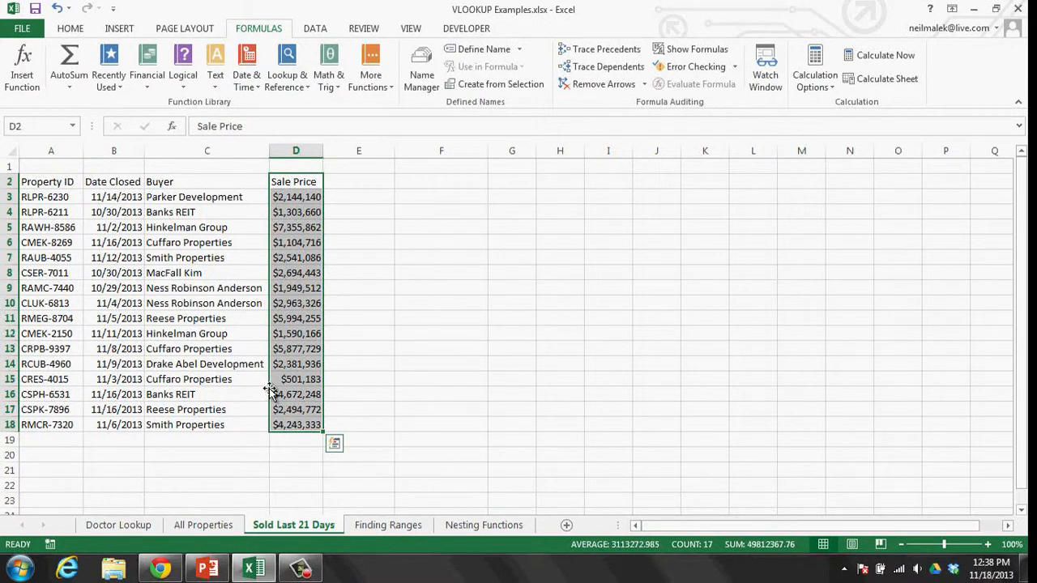
left_click_drag(36, 188, 51, 425)
left_click_drag(352, 180, 346, 356)
left_click_drag(121, 180, 130, 273)
left_click_drag(188, 188, 265, 272)
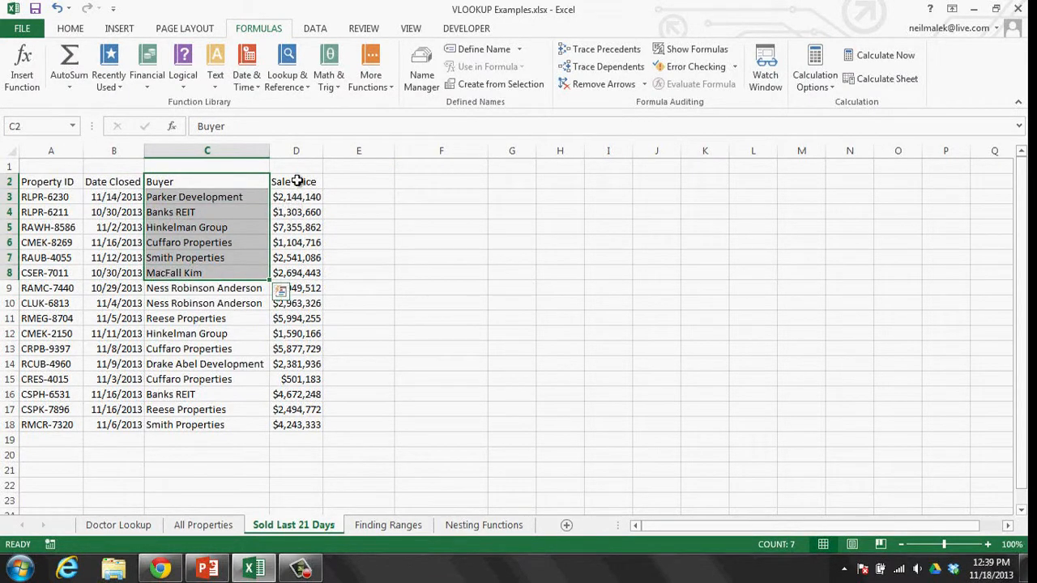
left_click_drag(298, 181, 290, 286)
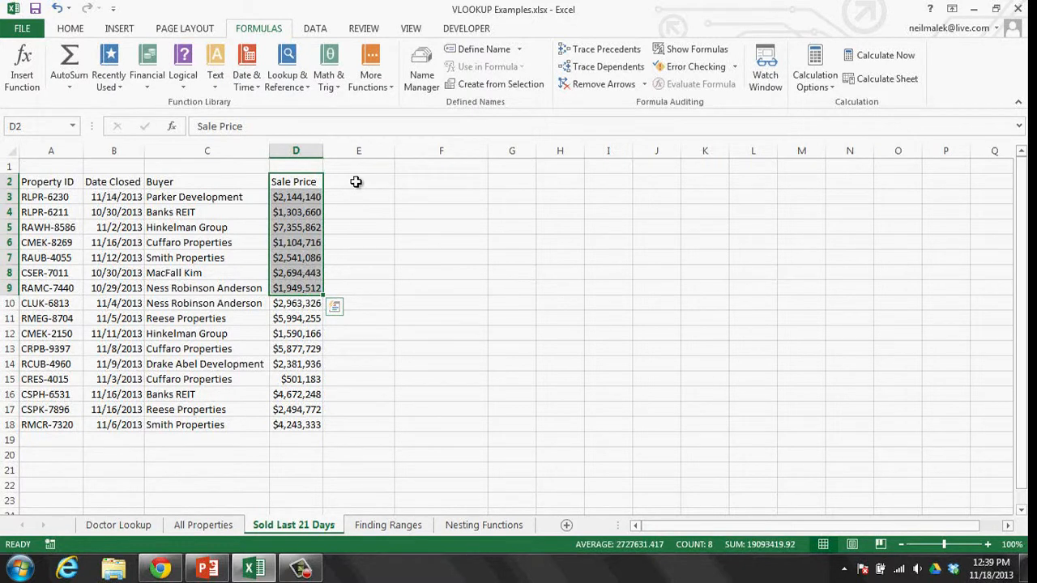
left_click_drag(355, 182, 357, 335)
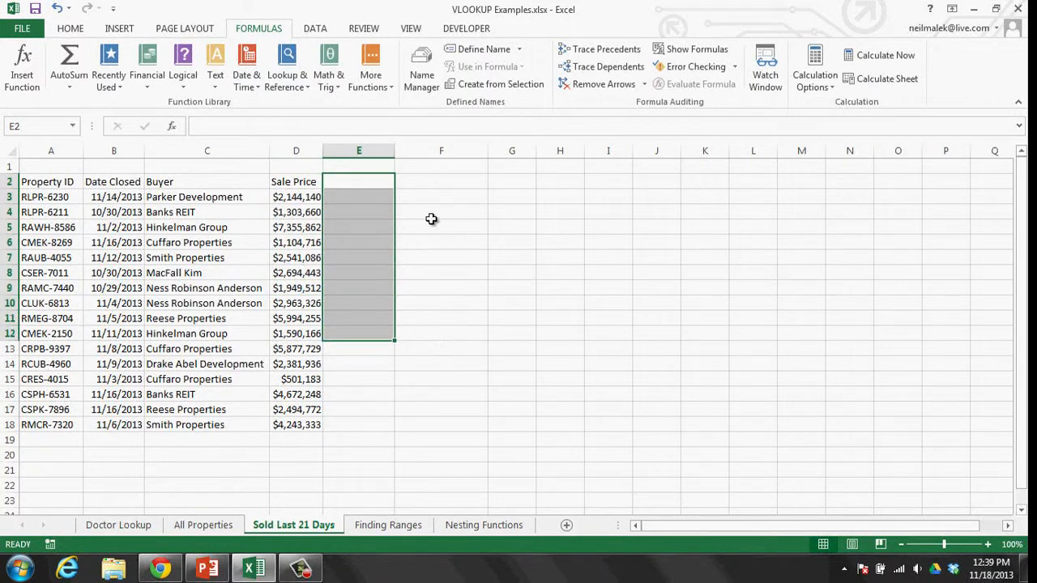
left_click_drag(442, 183, 448, 336)
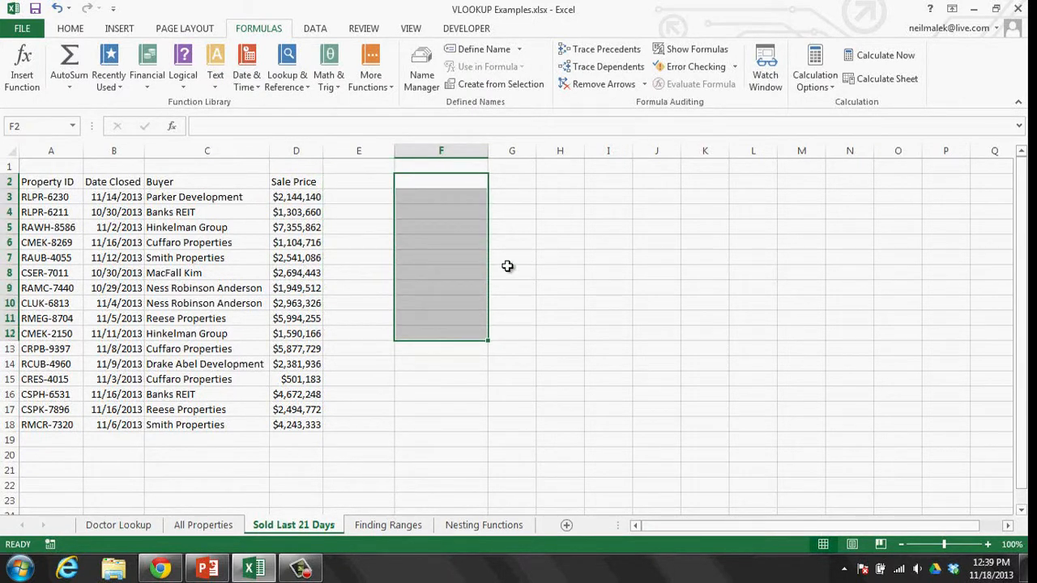
left_click_drag(516, 184, 525, 350)
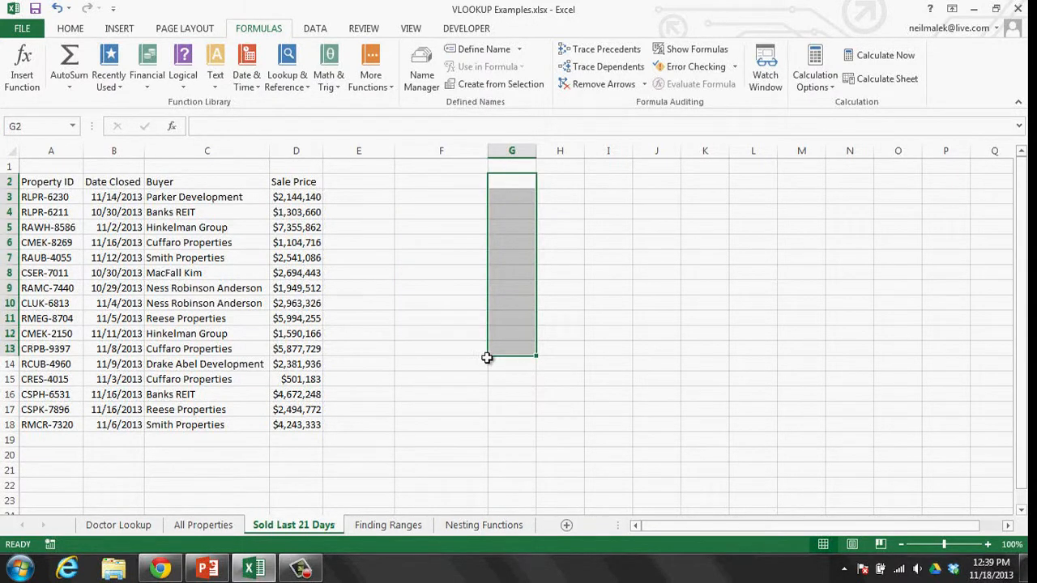
left_click(52, 197)
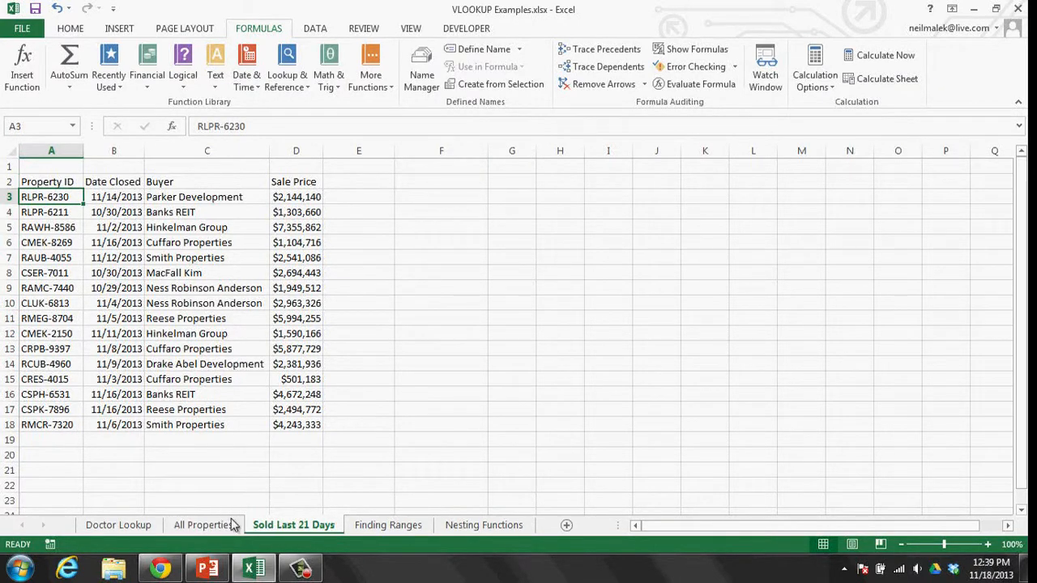
left_click(207, 525)
left_click(71, 211)
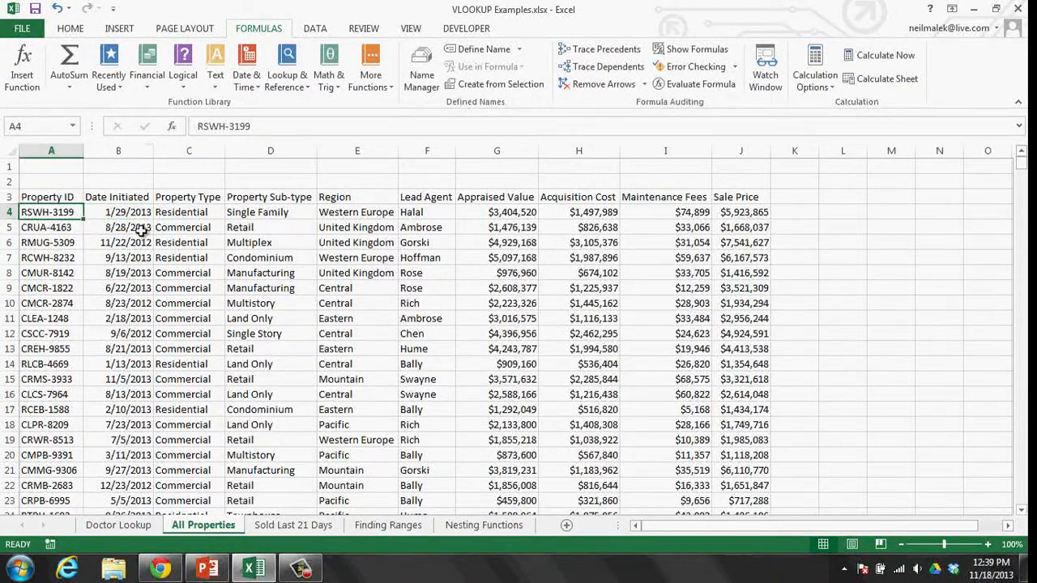
scroll(229, 245, "down", 7)
scroll(227, 247, "up", 7)
left_click(290, 525)
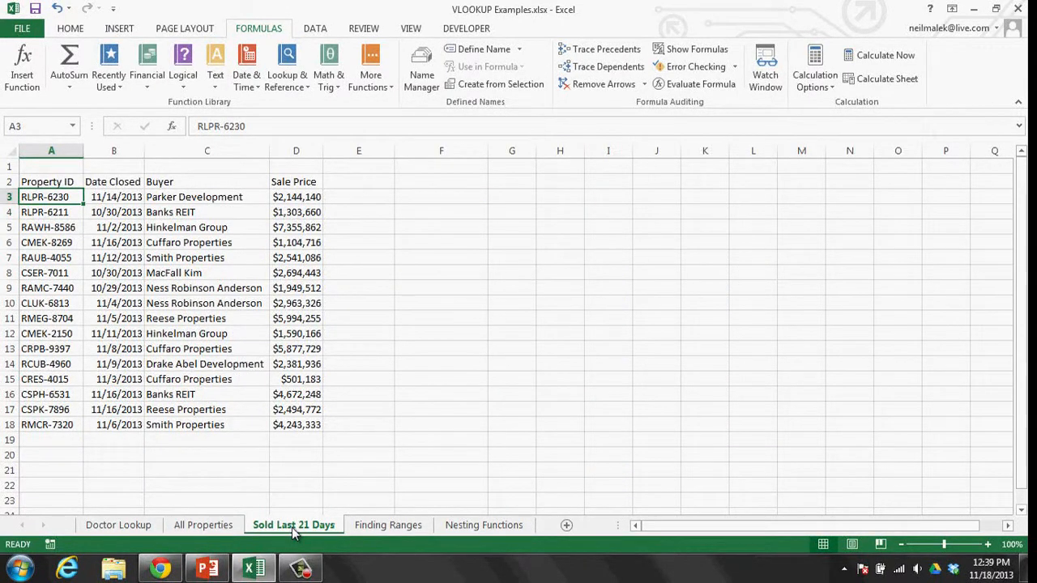
left_click(156, 569)
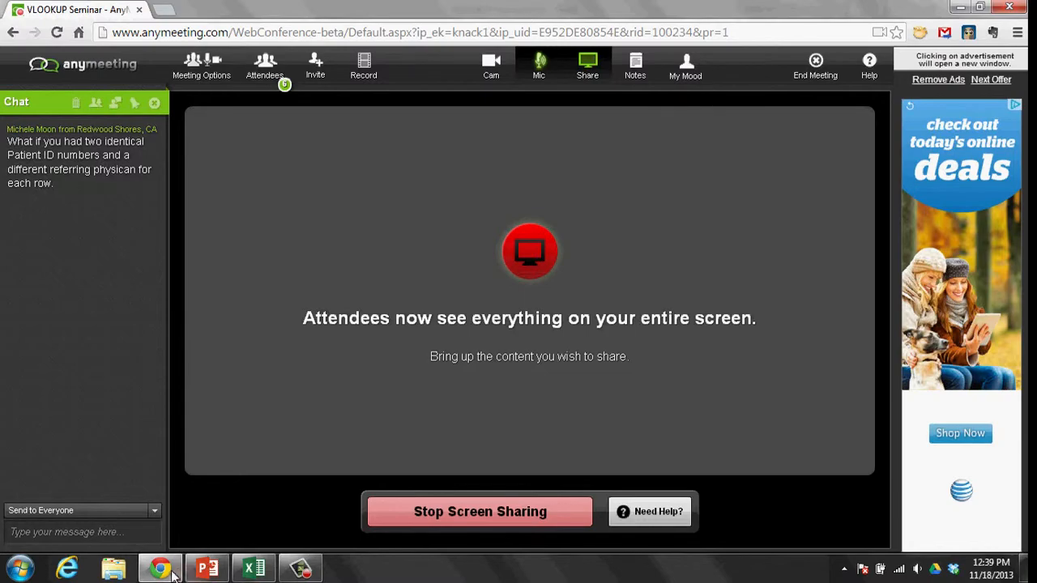
left_click(254, 568)
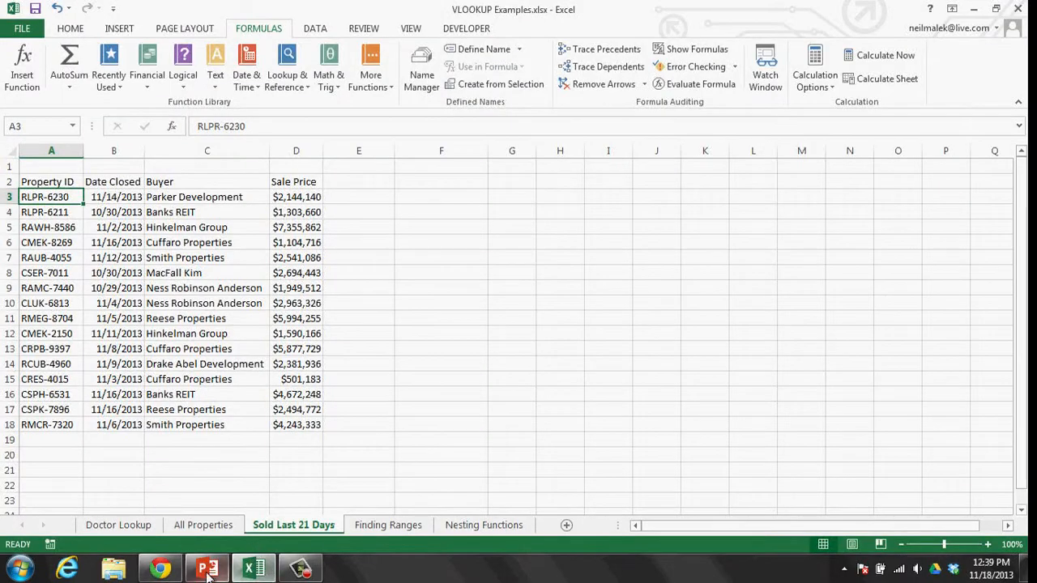
- Return to the Doctor Lookup sheet and select the empty cell E2 beside the lookup results
left_click(109, 526)
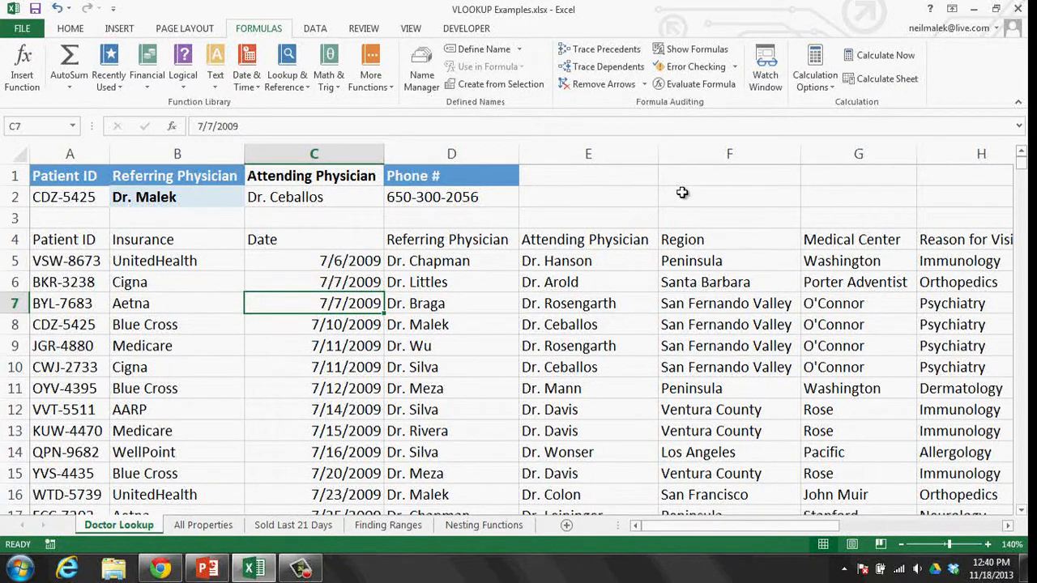
left_click(628, 197)
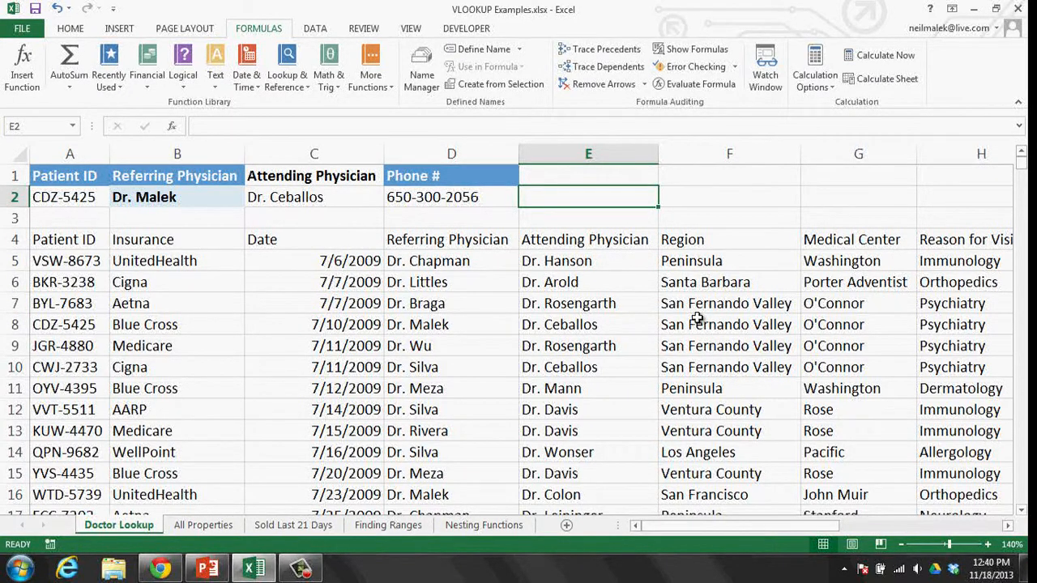
- Enter the note 'VLOOKUP is focused on unique entries most of the time.' in E2
type("VLOOK")
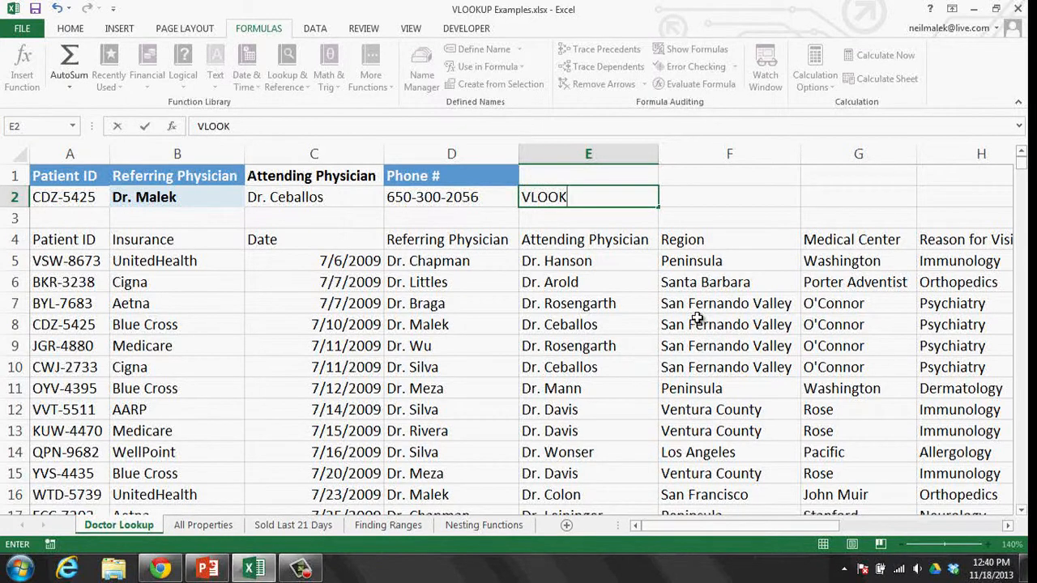
type("UP is focused on")
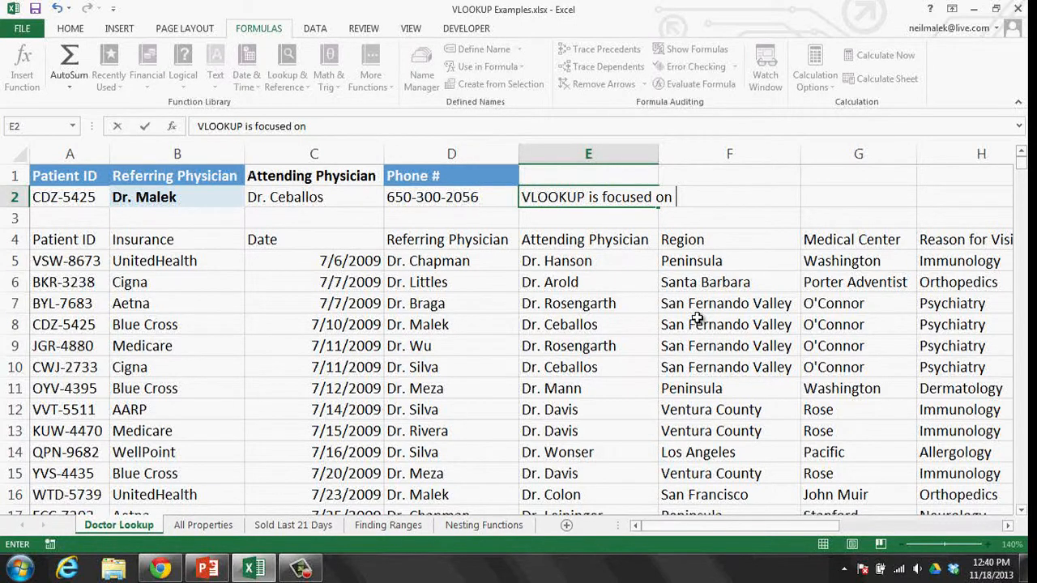
type(" unique")
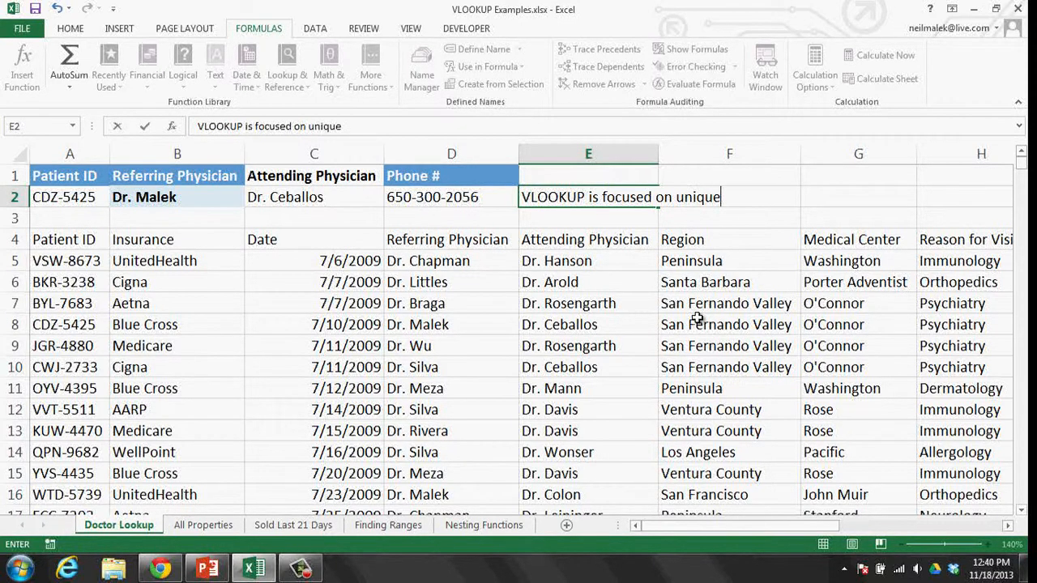
type(" entries mo")
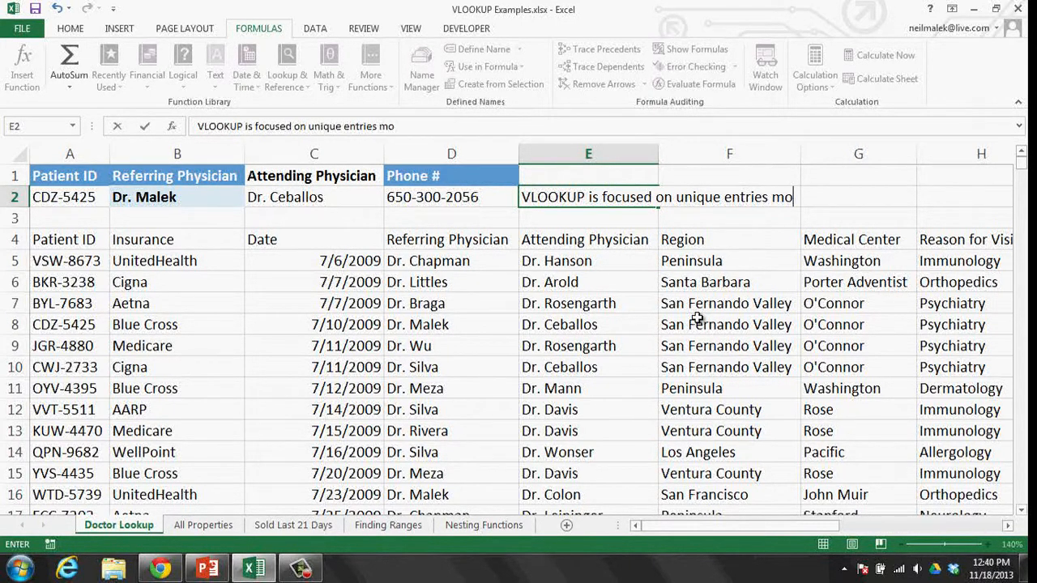
type("st of the time.")
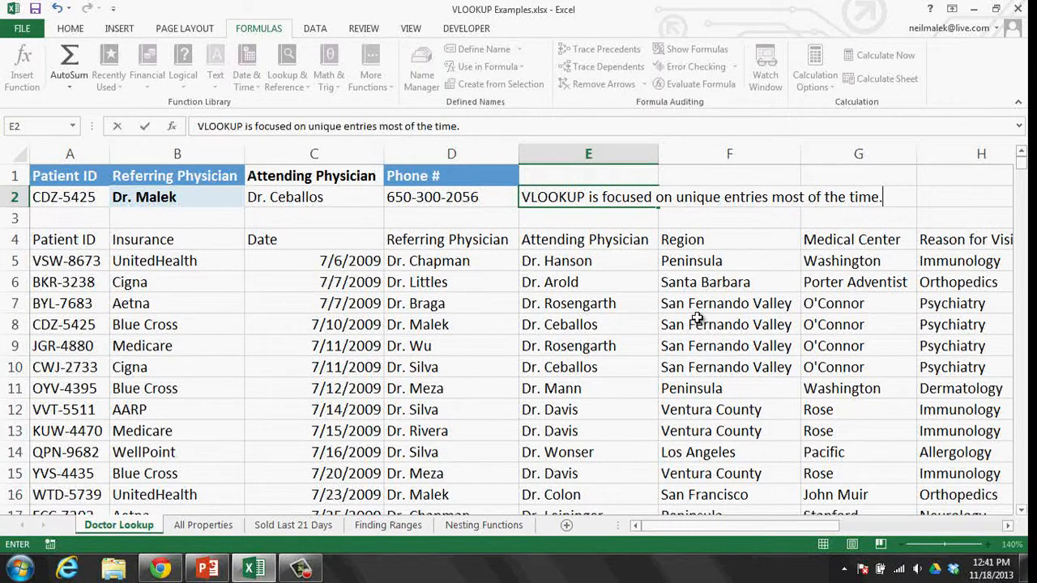
key("ctrl+Return")
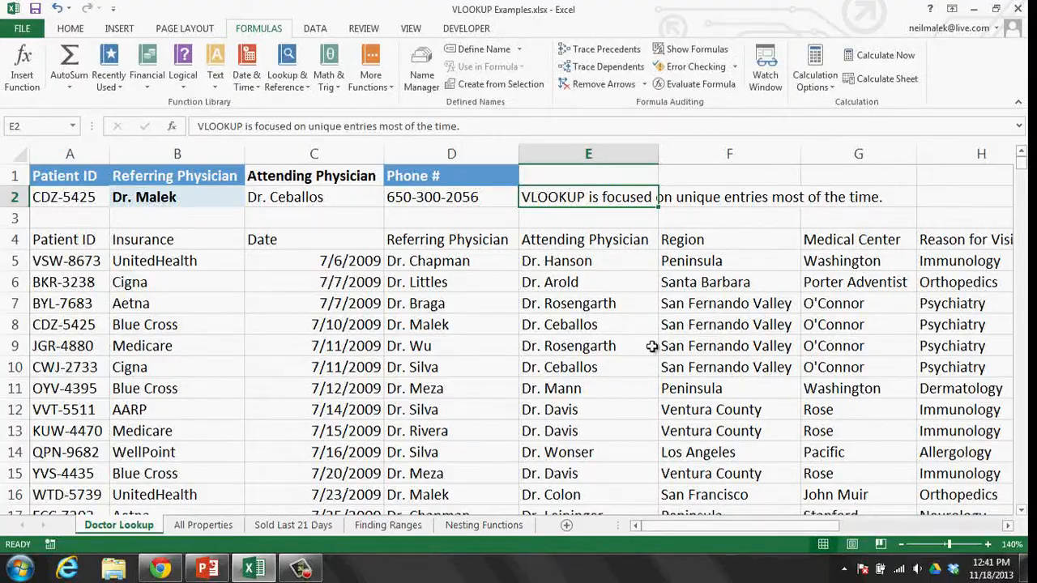
- Back in Excel, add a 'Lead Agent' heading in E2 of the Sold Last 21 Days sheet
left_click(162, 569)
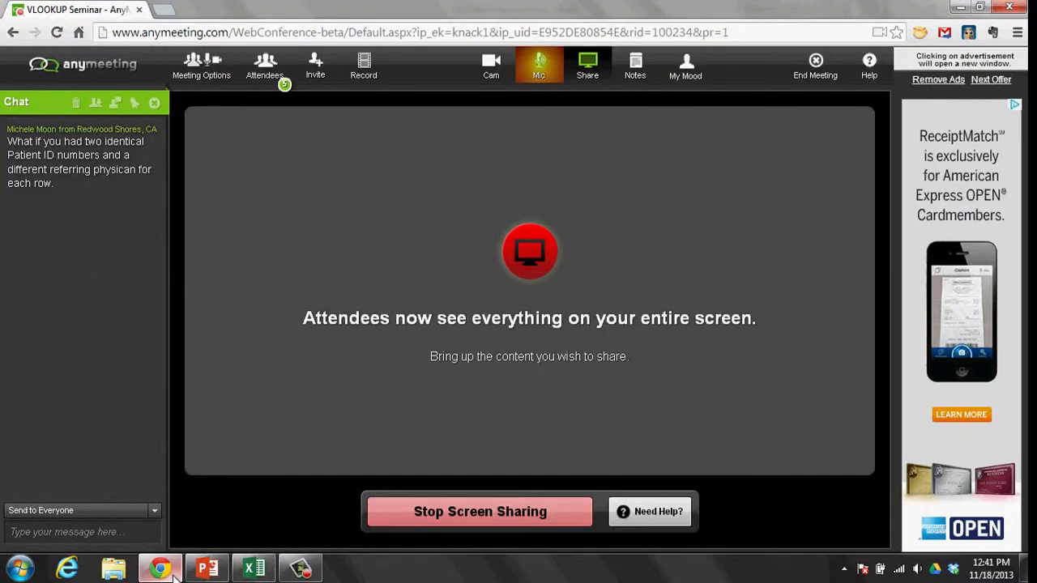
left_click(172, 575)
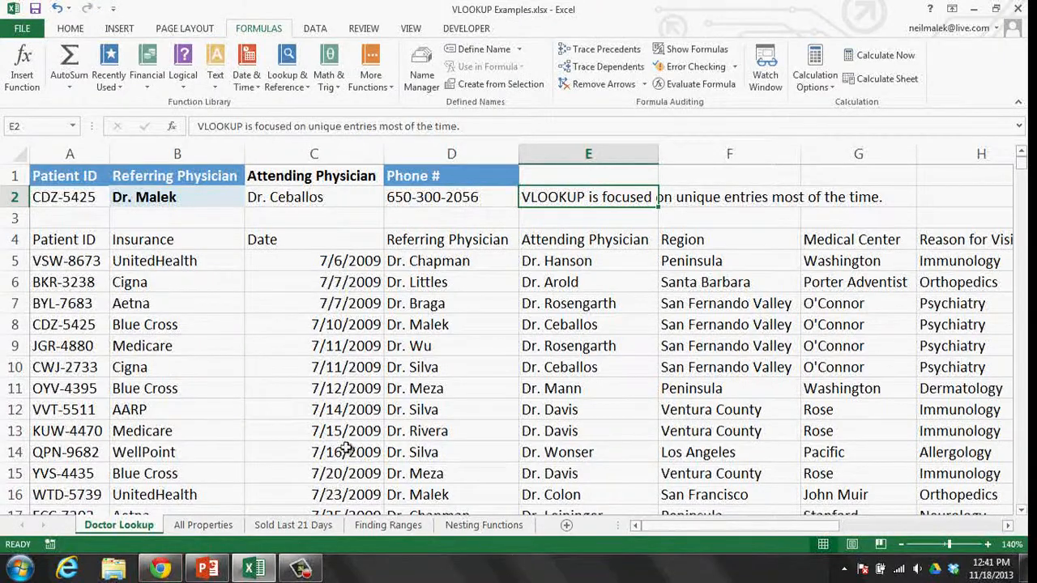
left_click(284, 525)
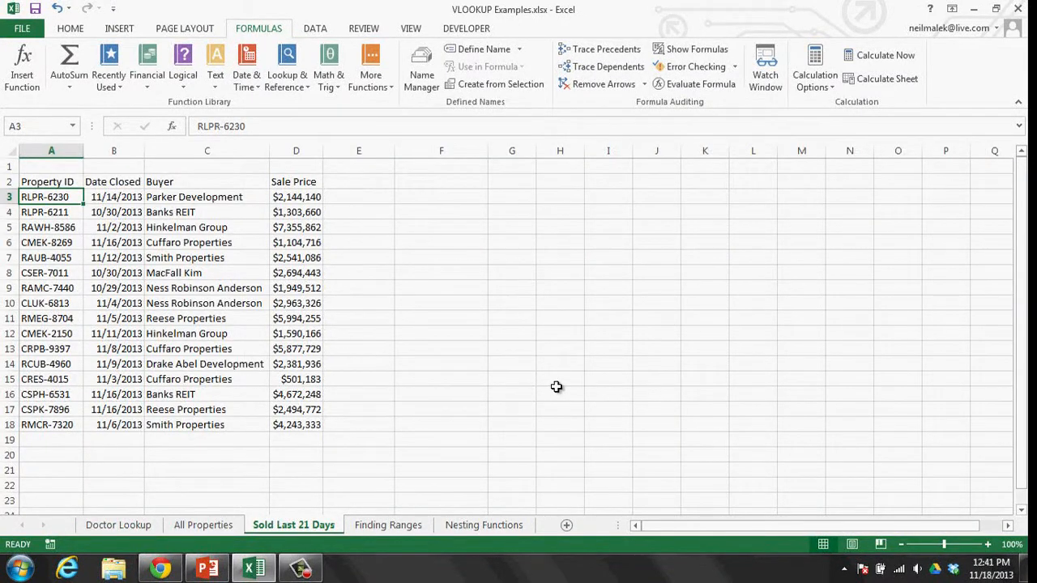
left_click(374, 180)
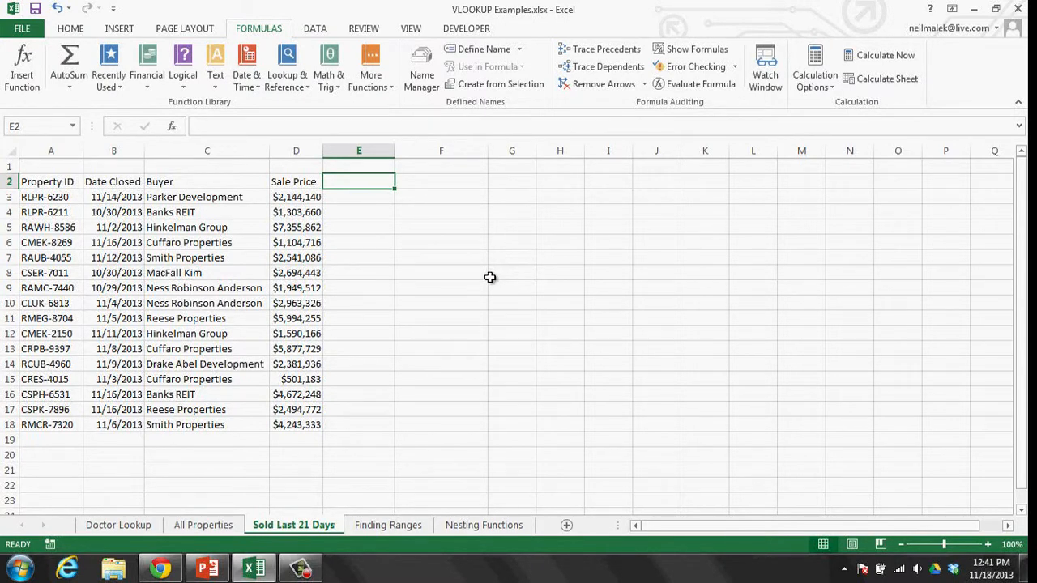
type("Lead Agent")
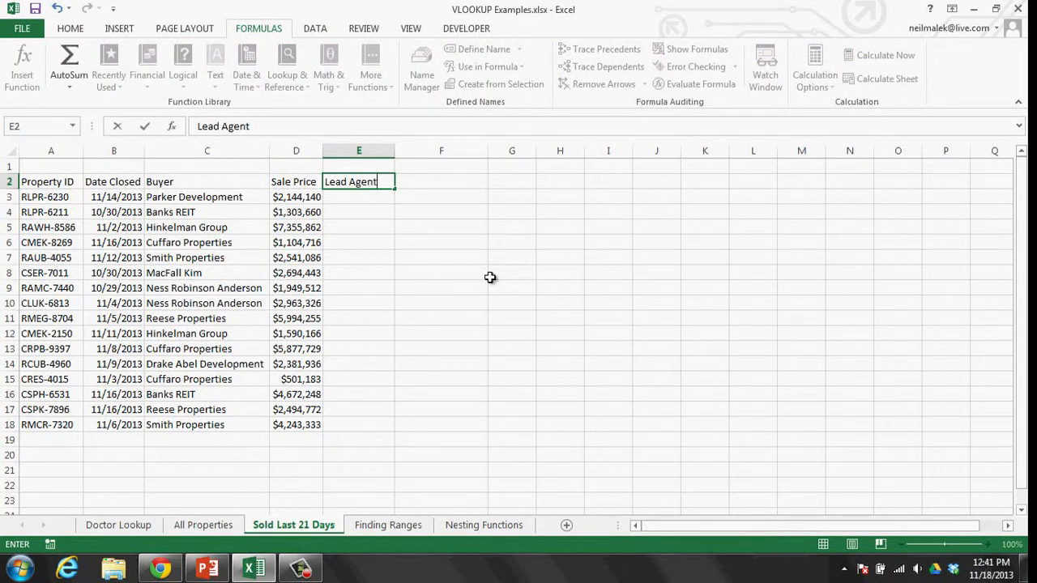
key("Return")
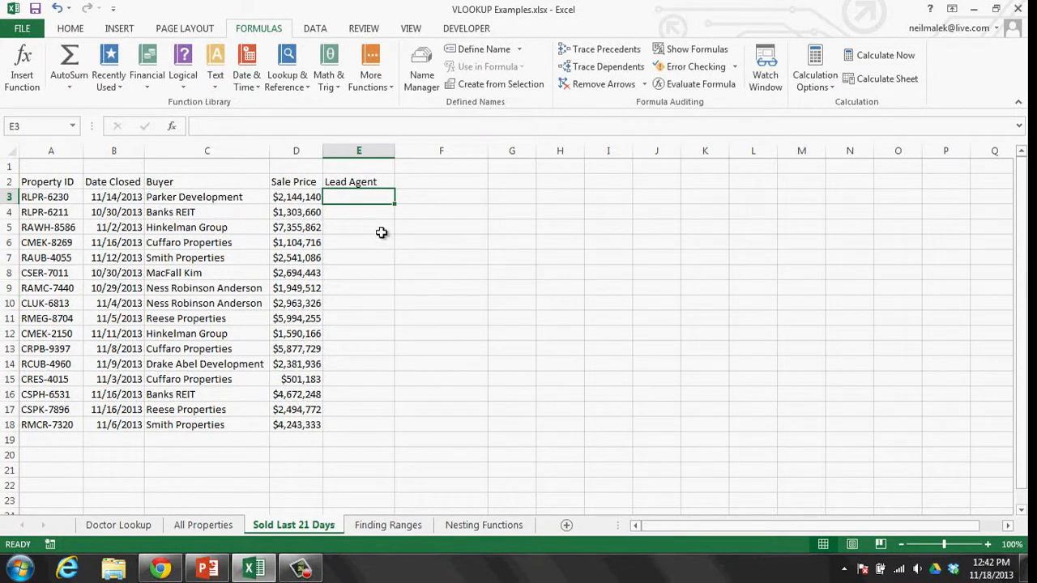
left_click(52, 197)
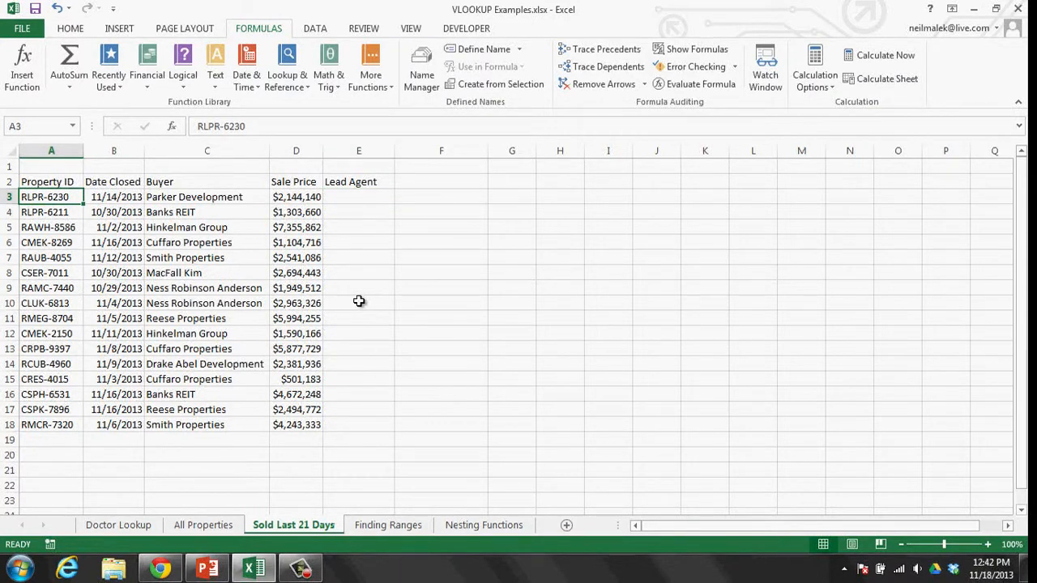
left_click(220, 528)
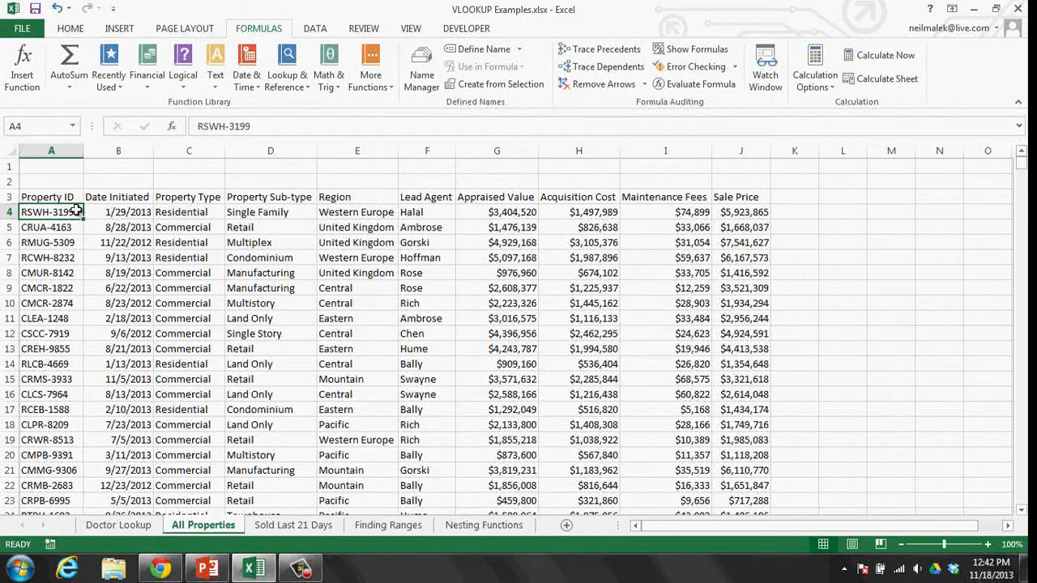
left_click_drag(56, 197, 742, 395)
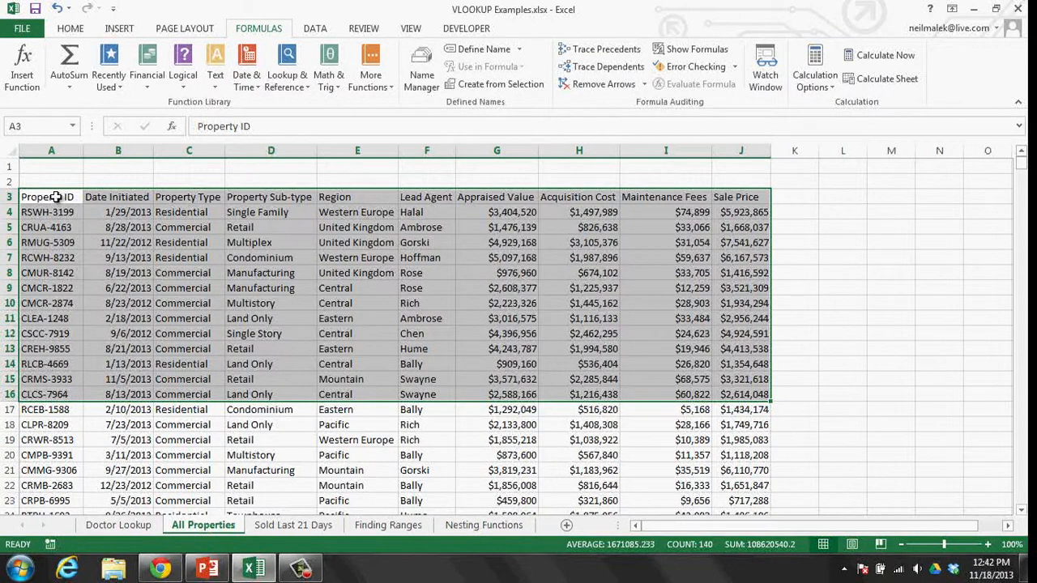
left_click_drag(49, 212, 50, 318)
left_click_drag(114, 212, 113, 319)
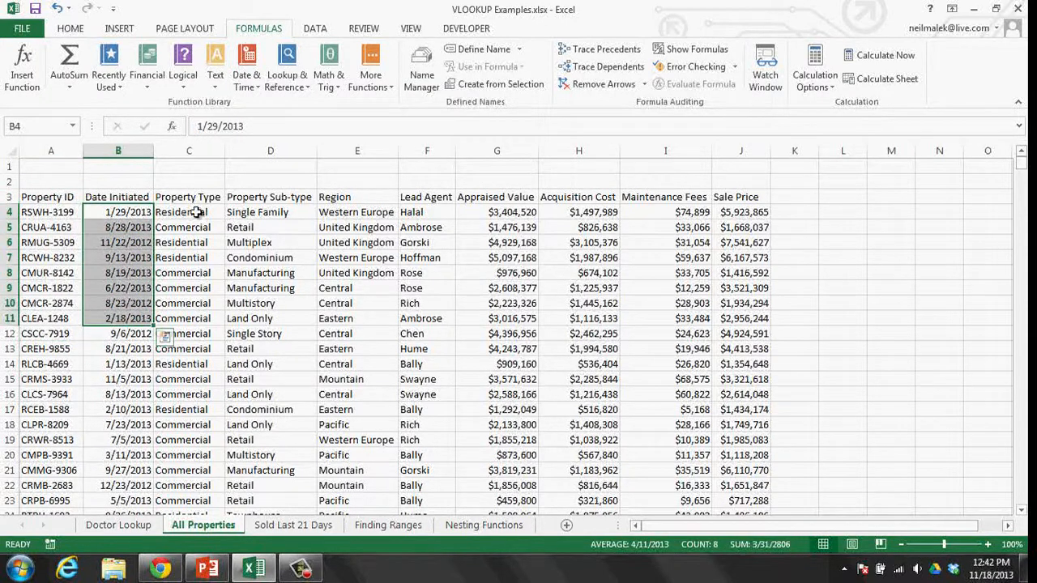
left_click_drag(196, 212, 188, 334)
left_click_drag(271, 212, 274, 334)
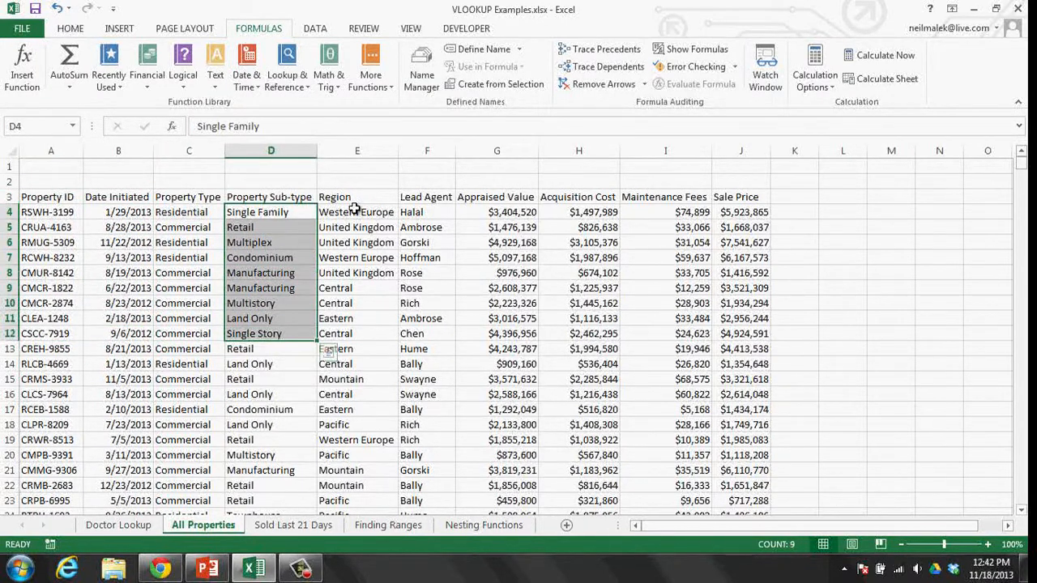
left_click_drag(354, 212, 348, 350)
left_click_drag(410, 212, 417, 379)
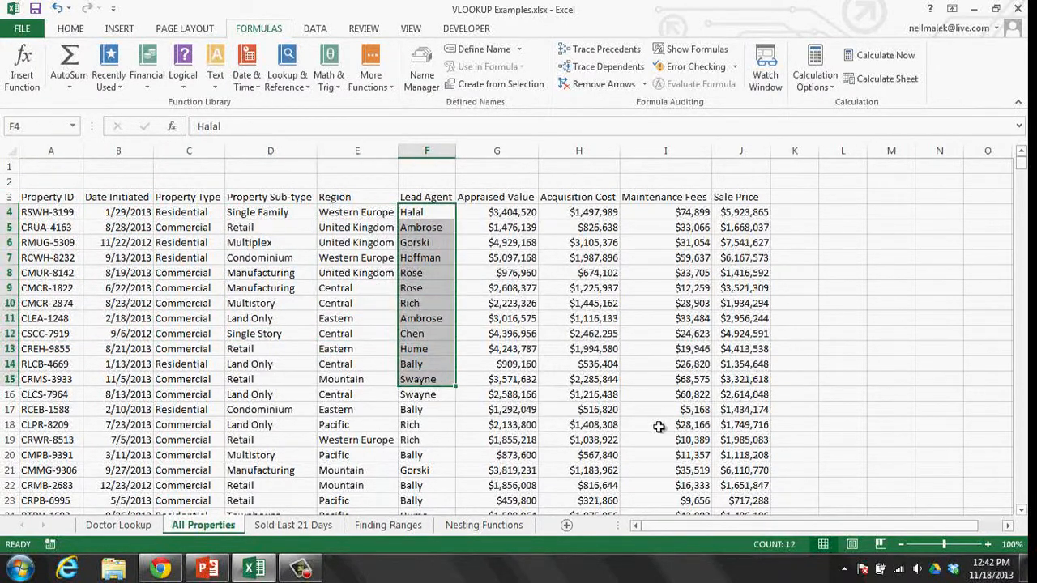
left_click(303, 529)
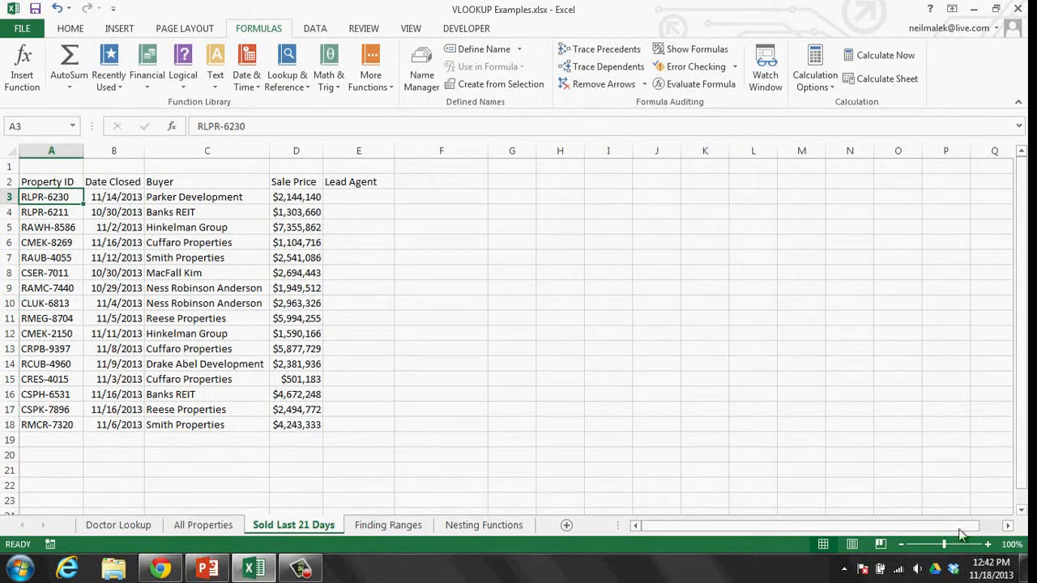
- Zoom the sheet to 150% and begin a VLOOKUP in cell E3 under Lead Agent
left_click(989, 547)
left_click(988, 547)
left_click(988, 547)
left_click(990, 547)
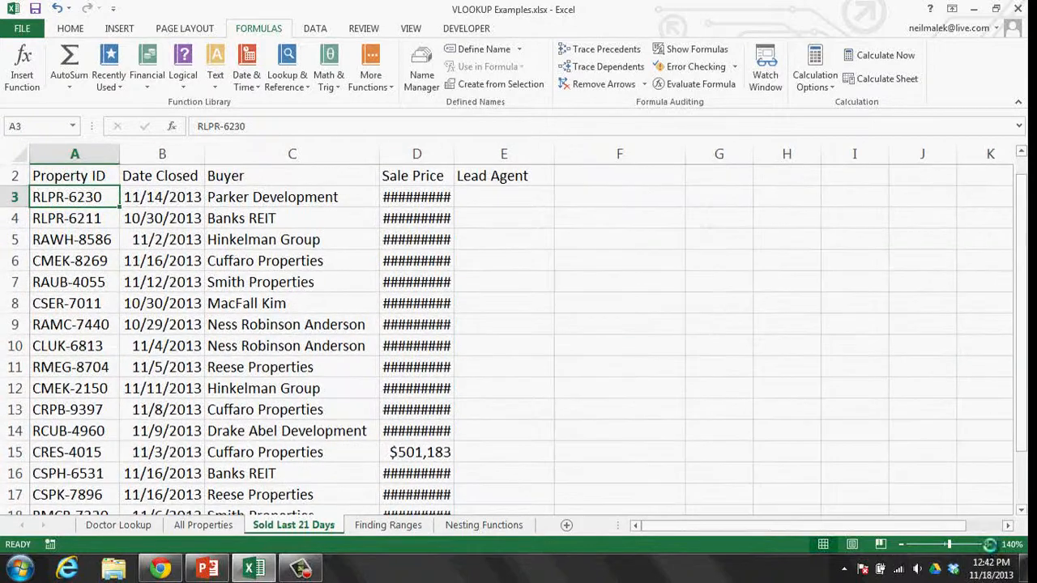
left_click(993, 547)
scroll(604, 364, "up", 1)
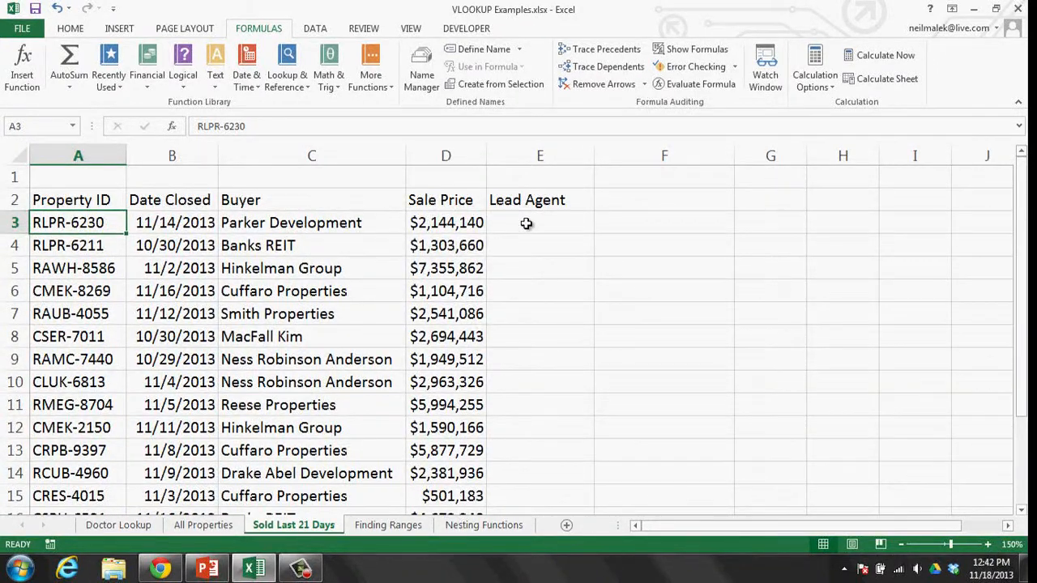
left_click(527, 225)
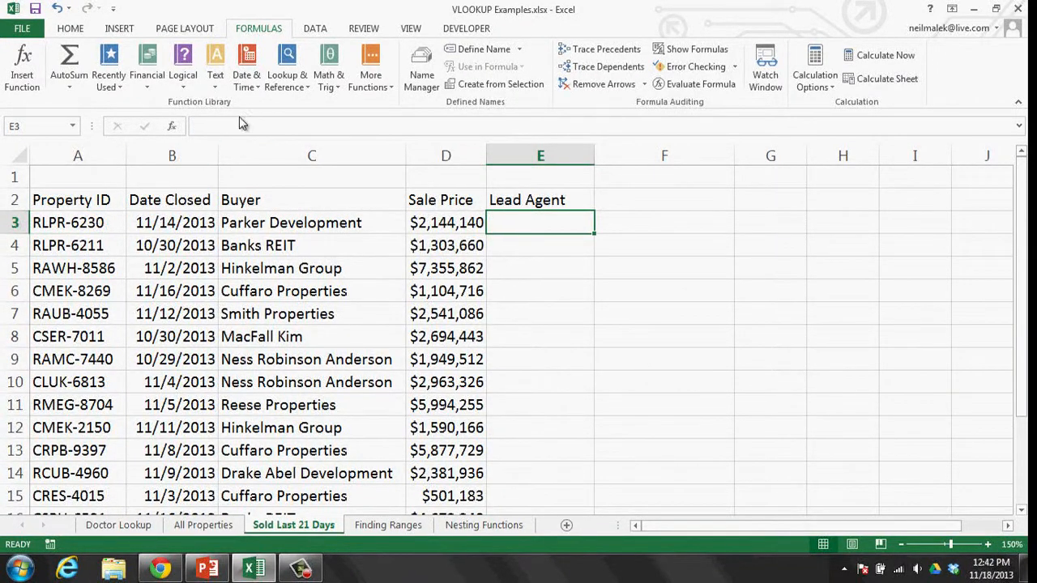
left_click(280, 83)
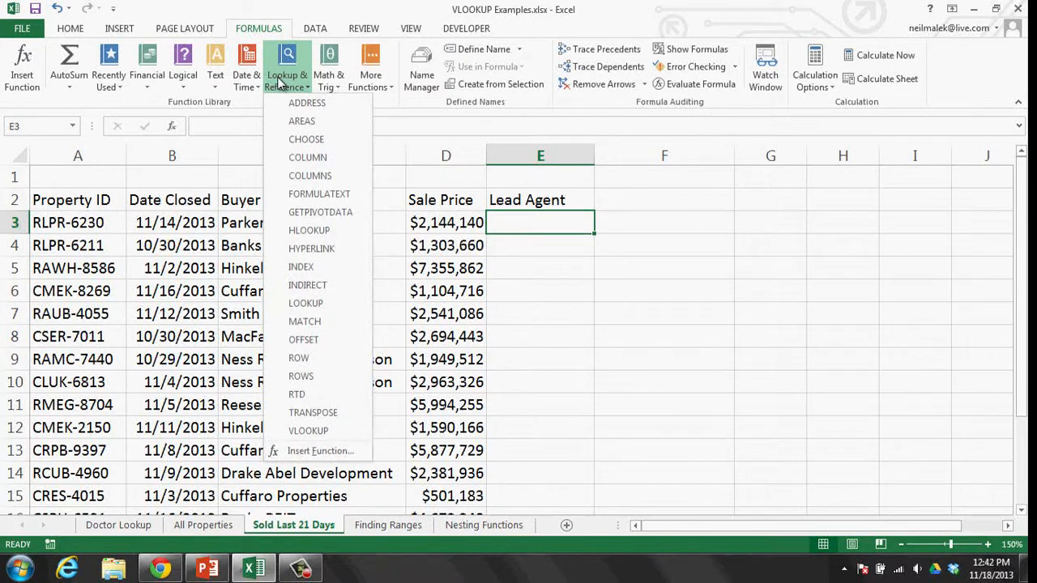
left_click(308, 431)
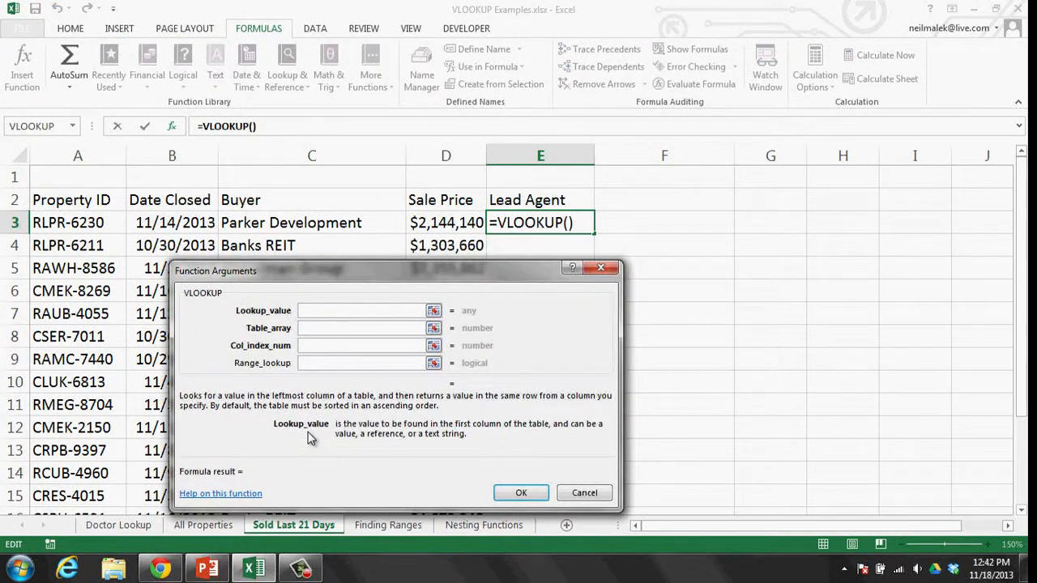
- Use A3 as lookup value and absolute table 'All Properties'!$A$3:$J$926
left_click(87, 227)
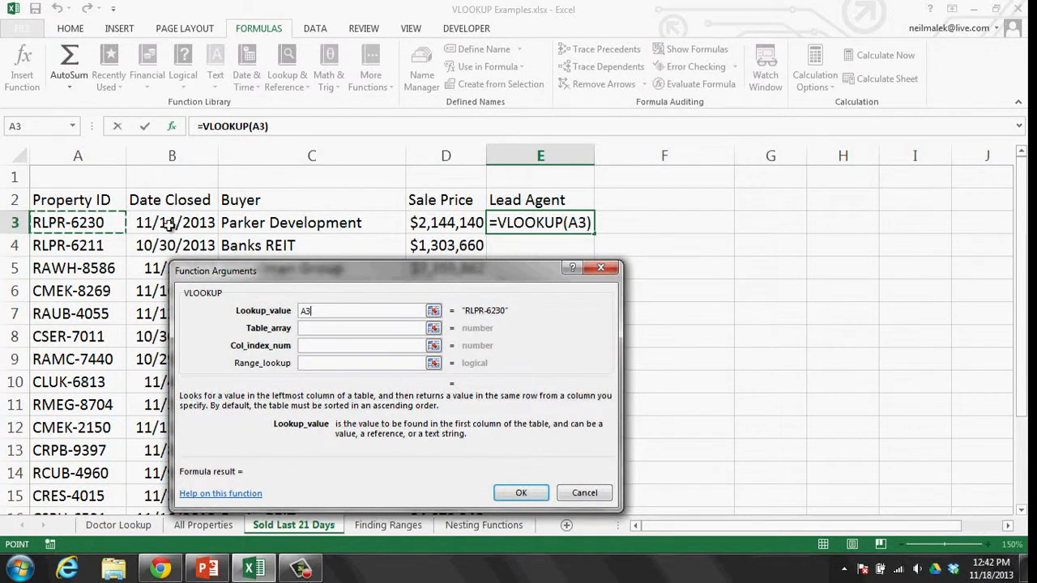
left_click(340, 328)
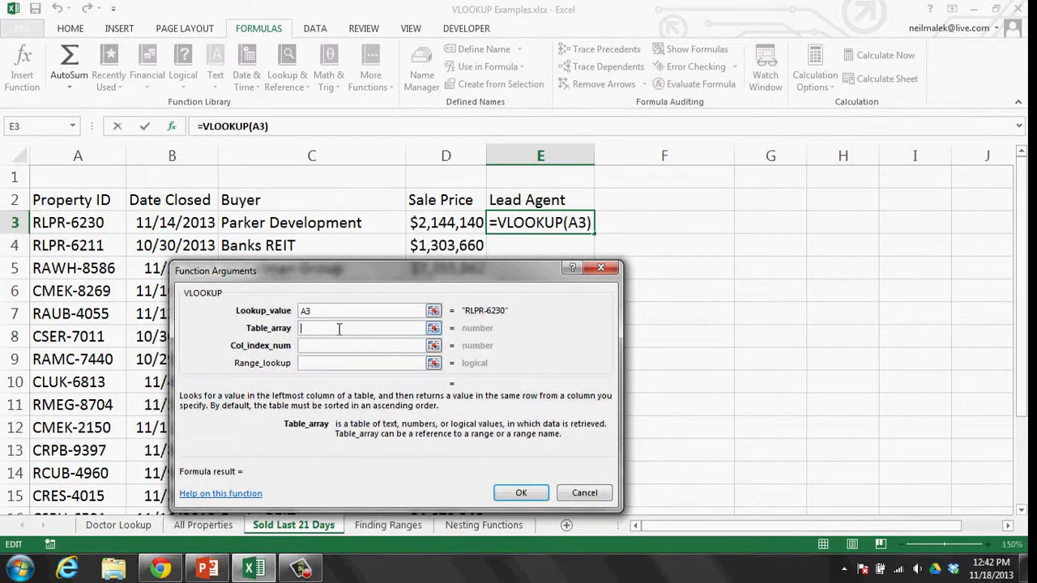
left_click(217, 527)
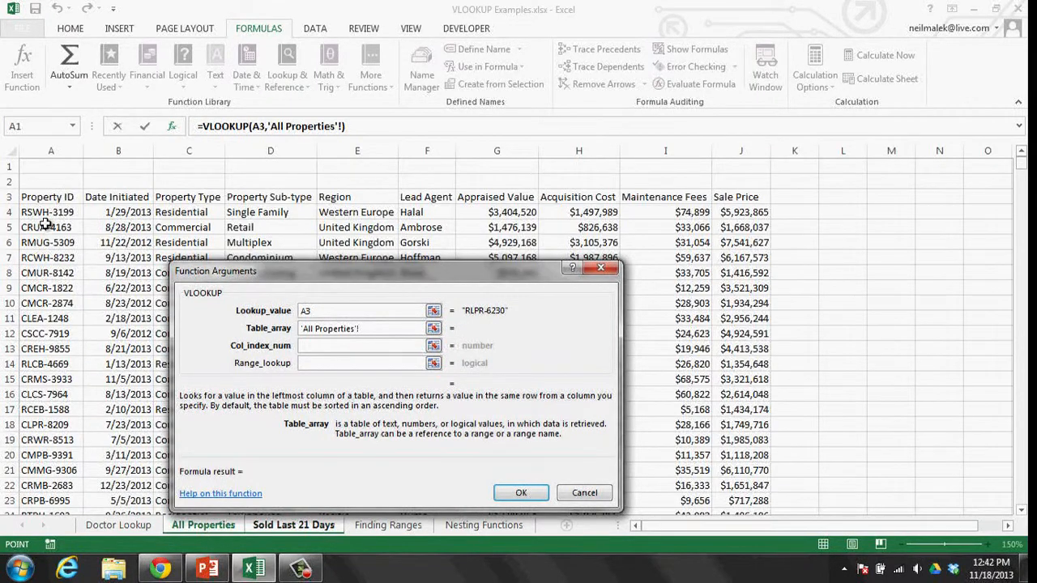
left_click(50, 198)
key("ctrl+shift+Right")
key("ctrl+shift+Down")
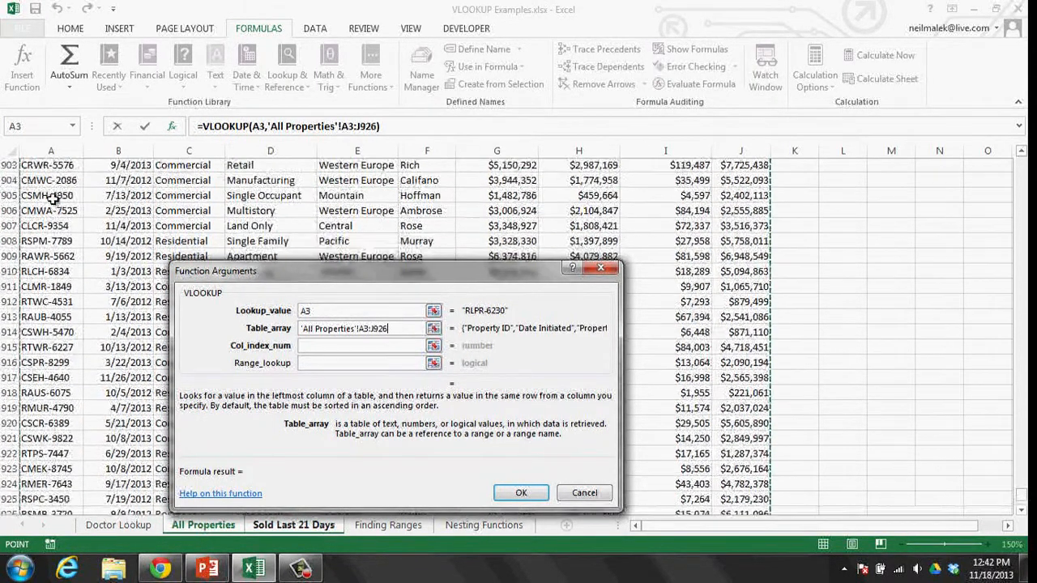
key("F4")
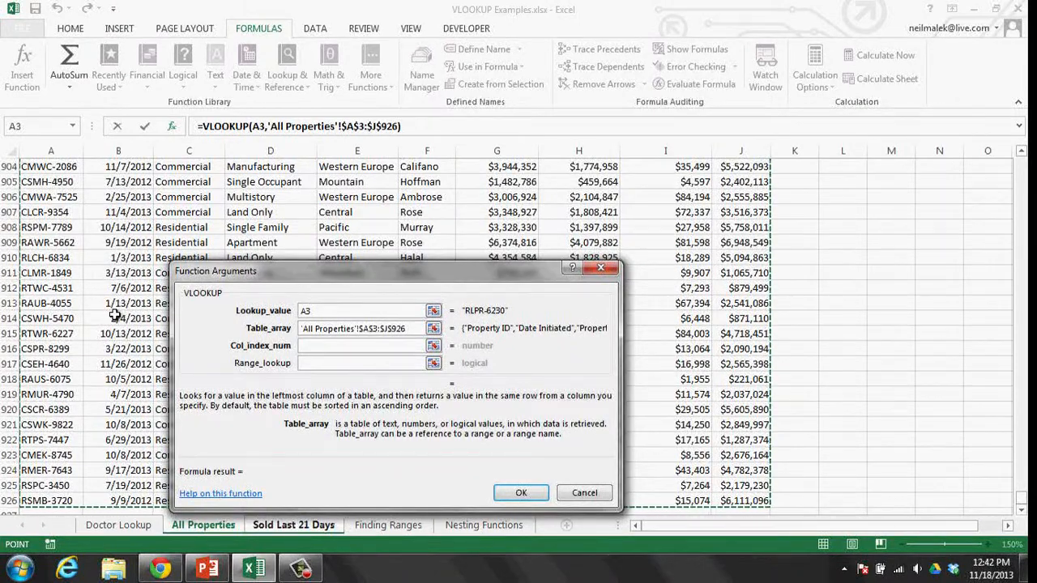
- Finish the lookup with column index 6 and FALSE for an exact match
scroll(76, 245, "up", 18)
scroll(120, 316, "up", 20)
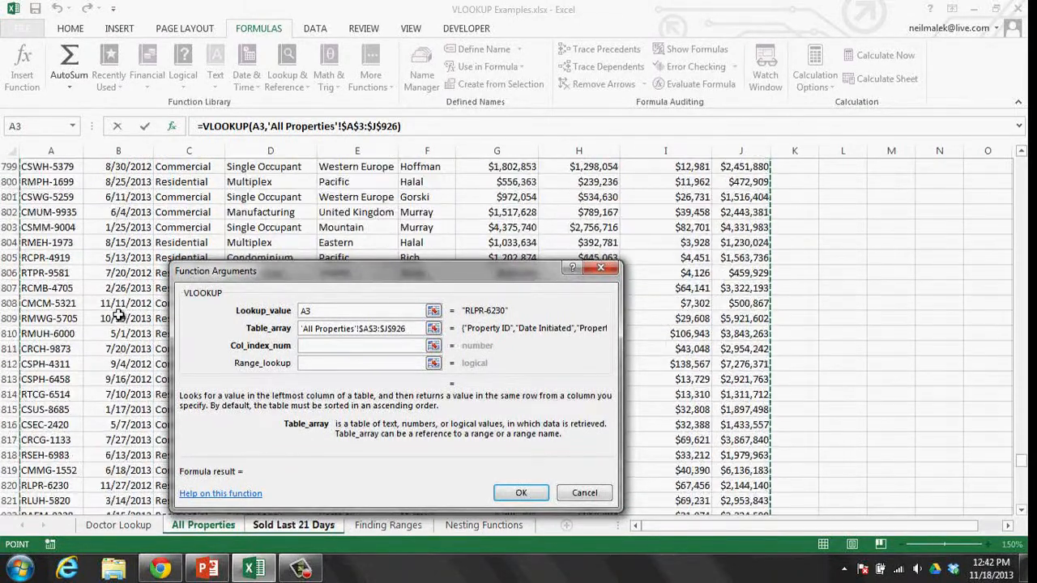
scroll(120, 315, "up", 20)
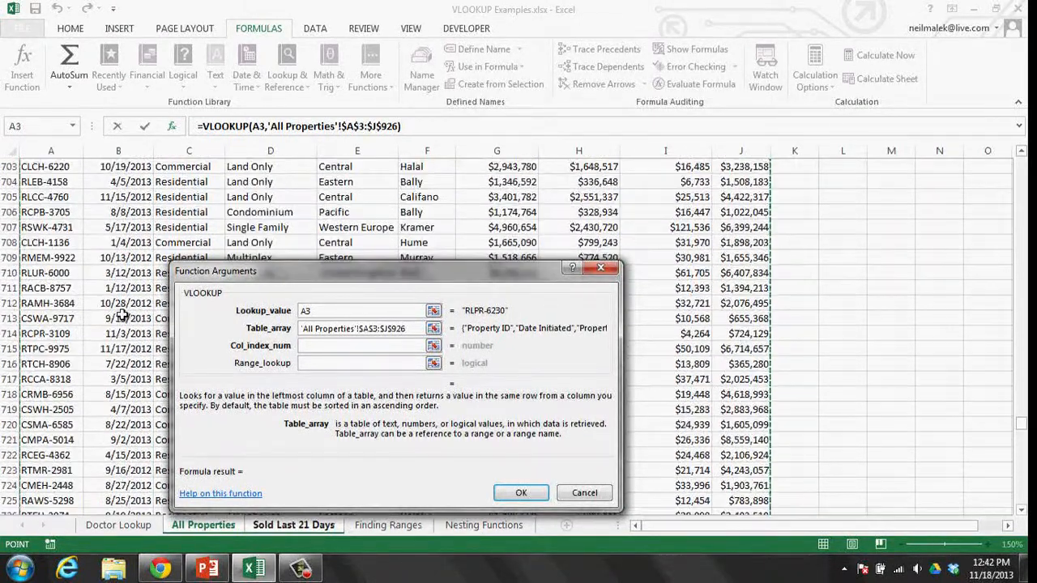
scroll(120, 312, "up", 20)
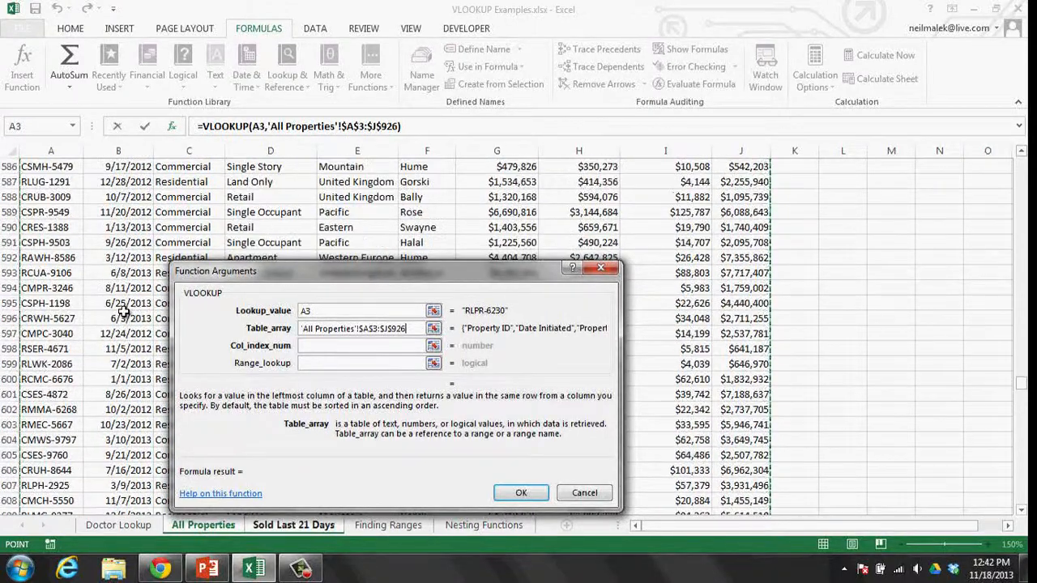
scroll(122, 306, "up", 20)
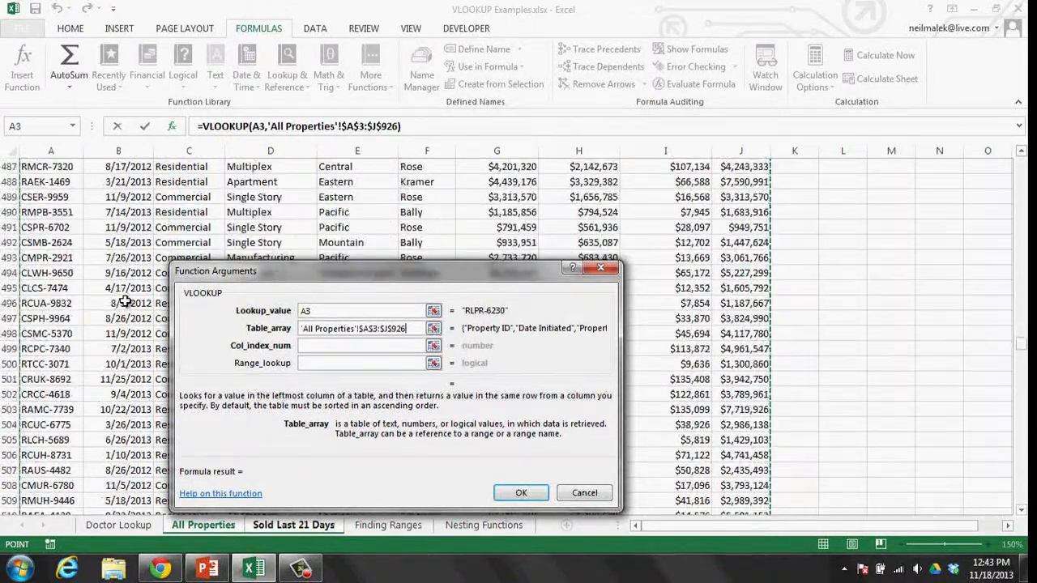
left_click(317, 345)
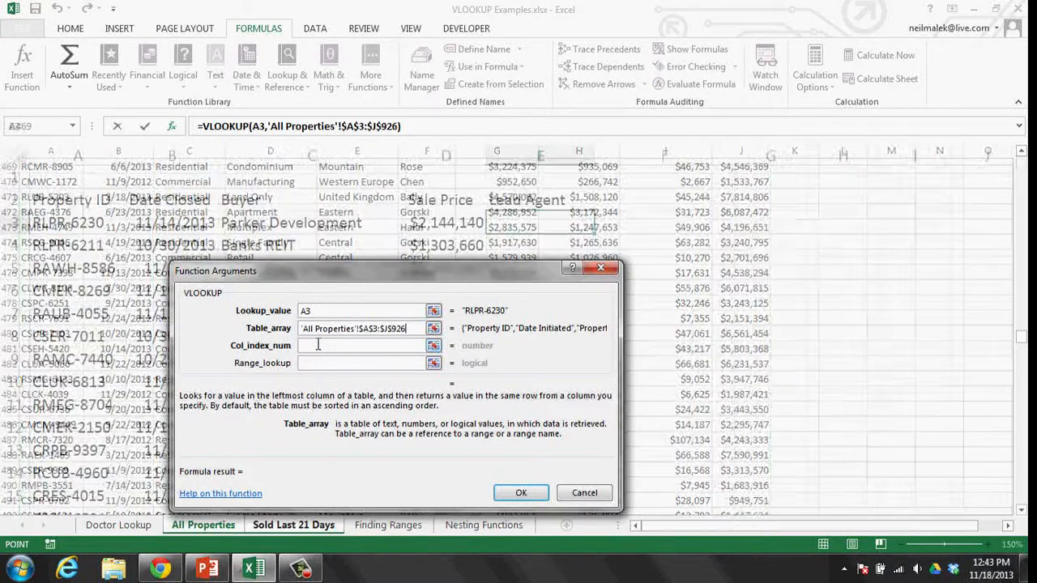
type("6")
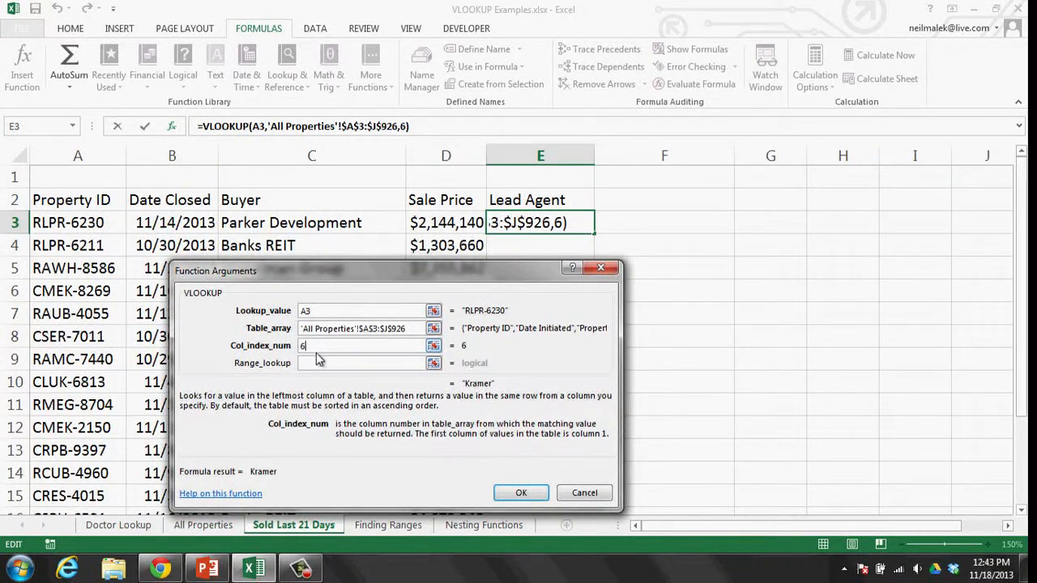
left_click(321, 365)
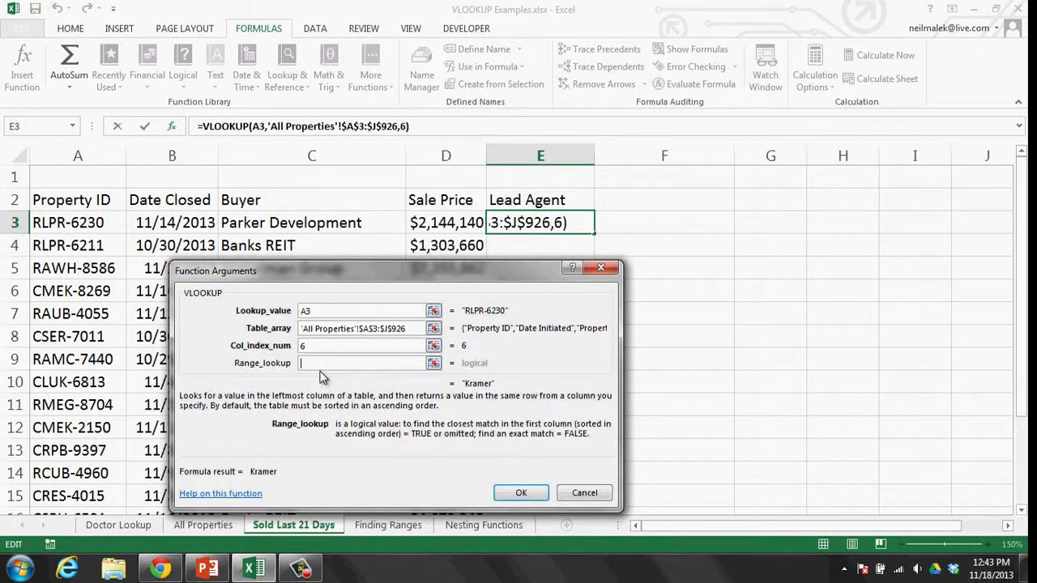
type("false")
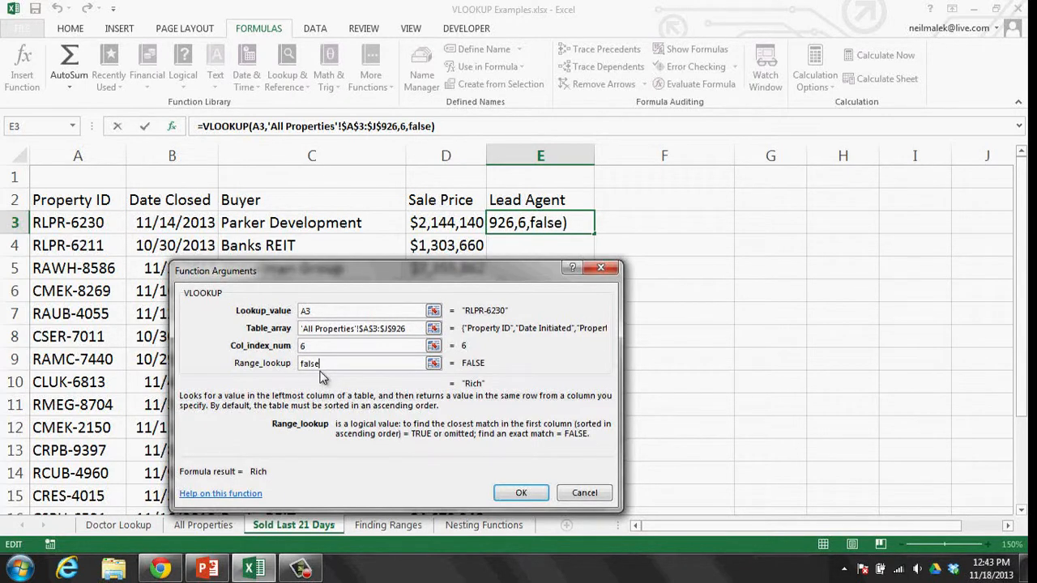
key("Return")
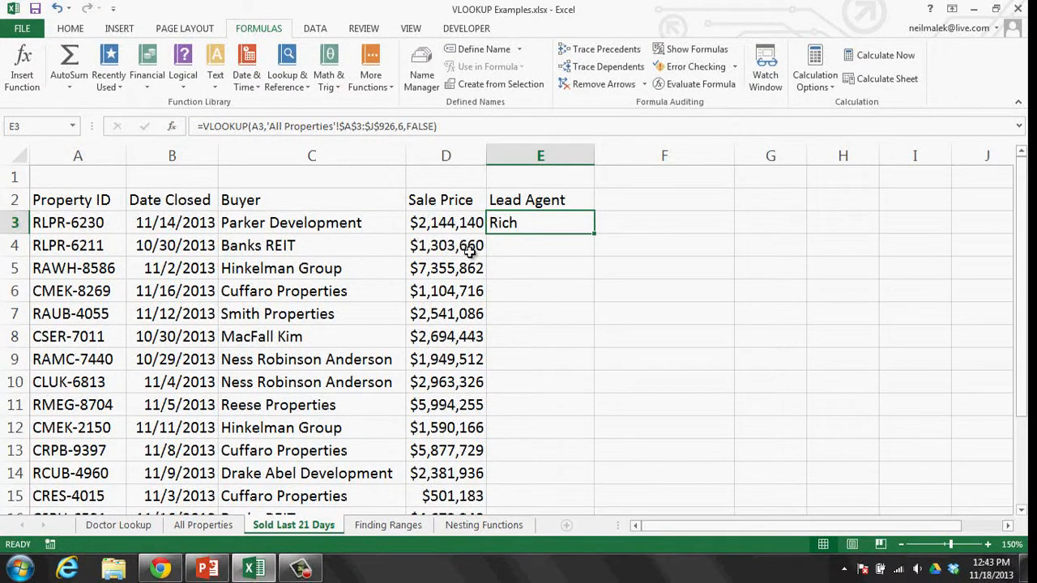
- Copy the Lead Agent lookup down column E and check the copied formulas
left_click(111, 222)
left_click(518, 226)
double_click(596, 235)
left_click(559, 245)
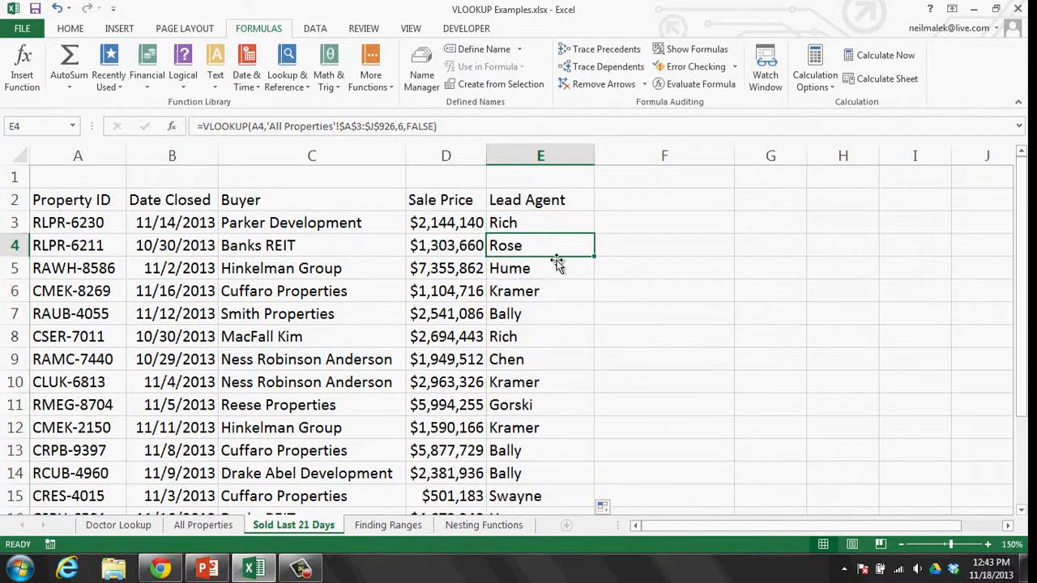
scroll(558, 289, "down", 2)
scroll(559, 289, "up", 2)
left_click(638, 206)
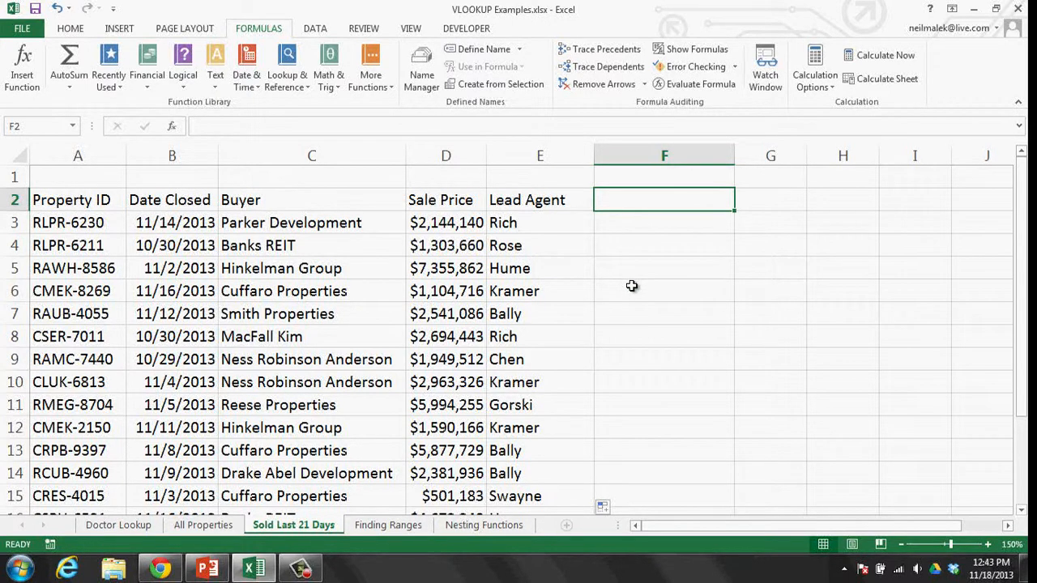
- Add a 'Region' heading in F2 and begin a VLOOKUP in F3 with lookup value A3
type("Region")
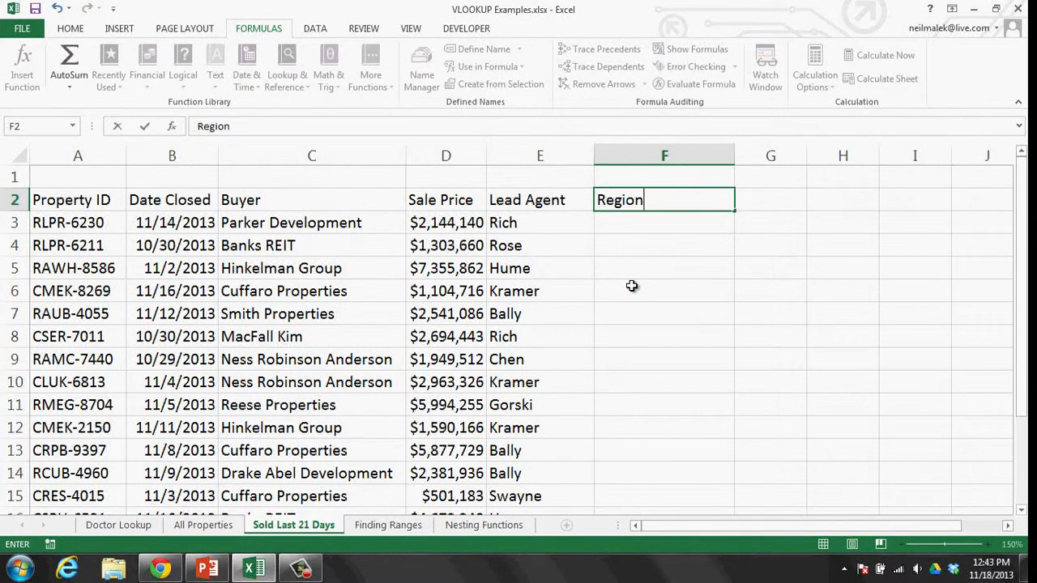
key("Return")
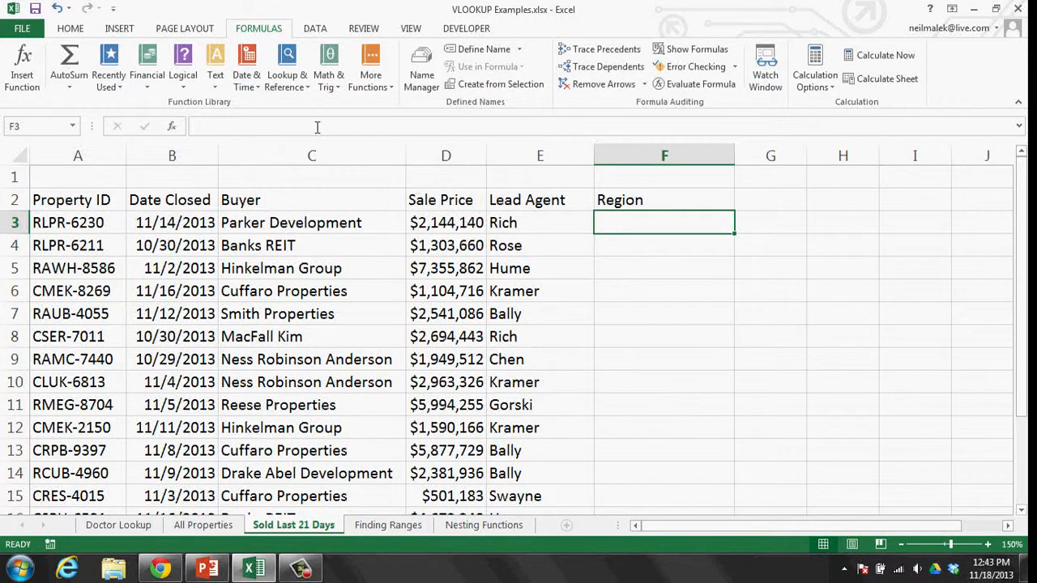
left_click(300, 86)
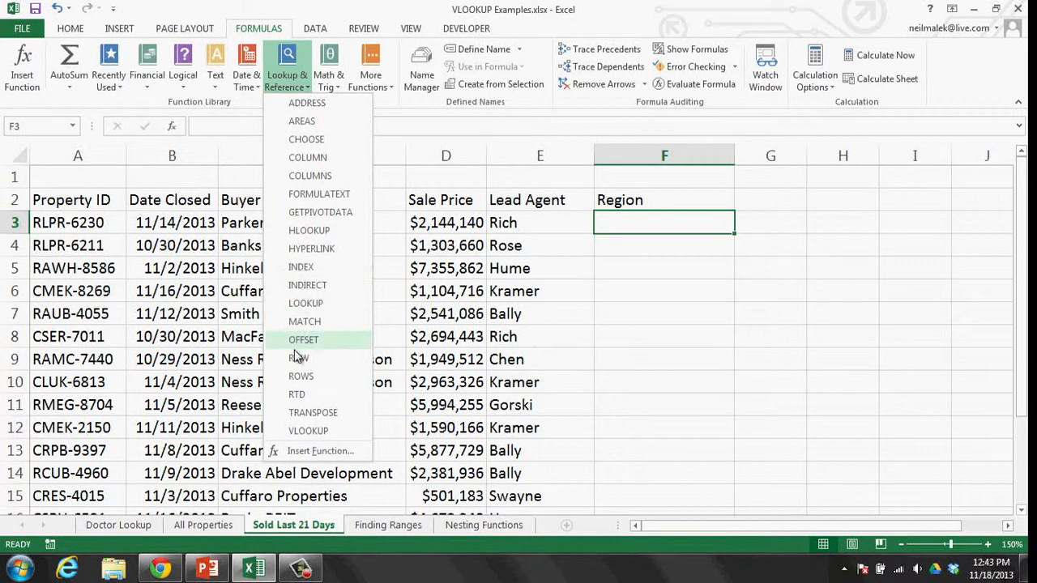
left_click(308, 430)
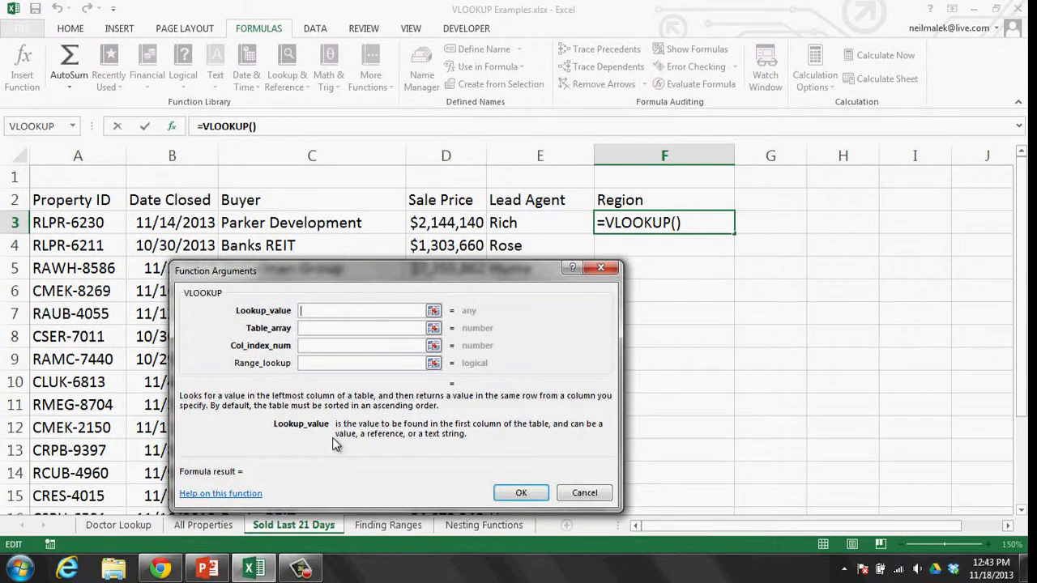
left_click(78, 224)
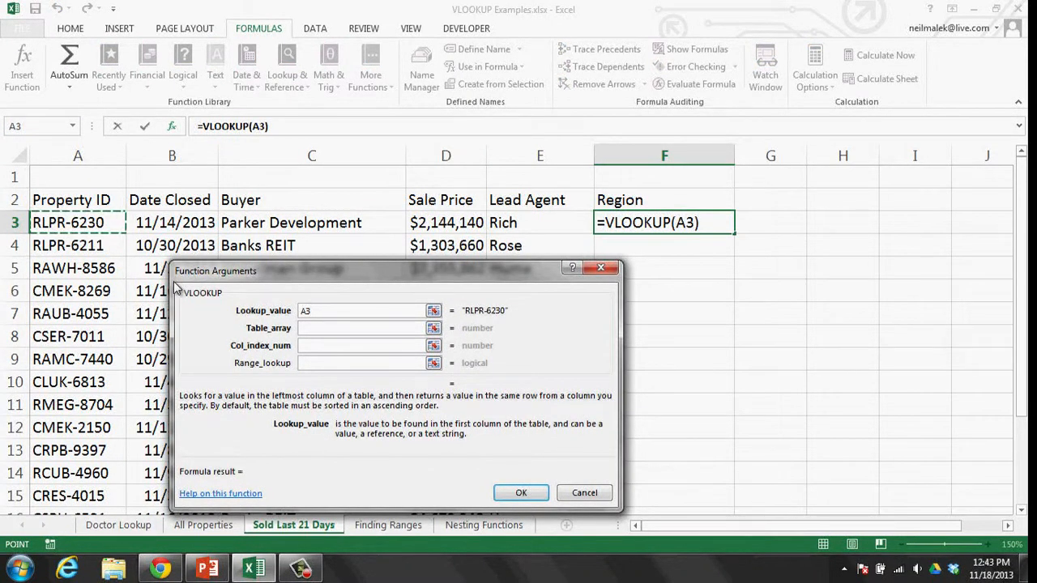
left_click(310, 333)
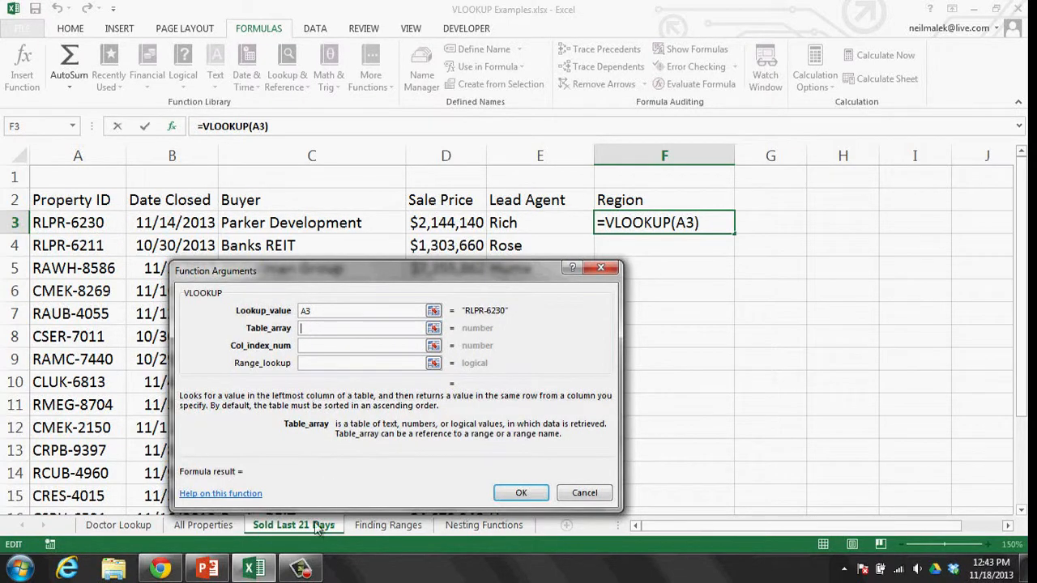
- Set the table array to the absolute range 'All Properties'!$A$3:$J$926
left_click(210, 525)
scroll(57, 200, "up", 3)
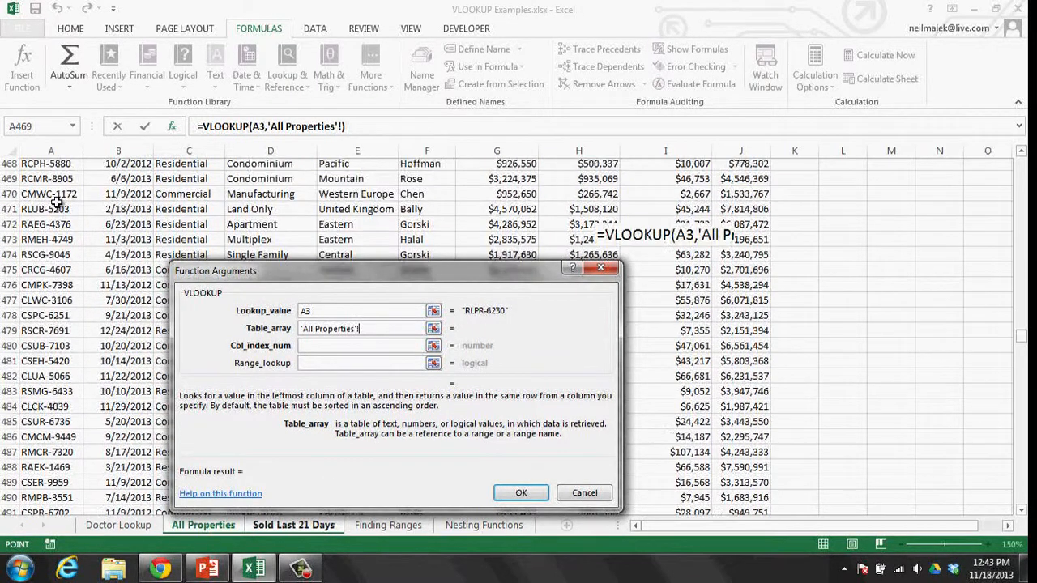
left_click_drag(1023, 343, 1022, 160)
left_click(72, 200)
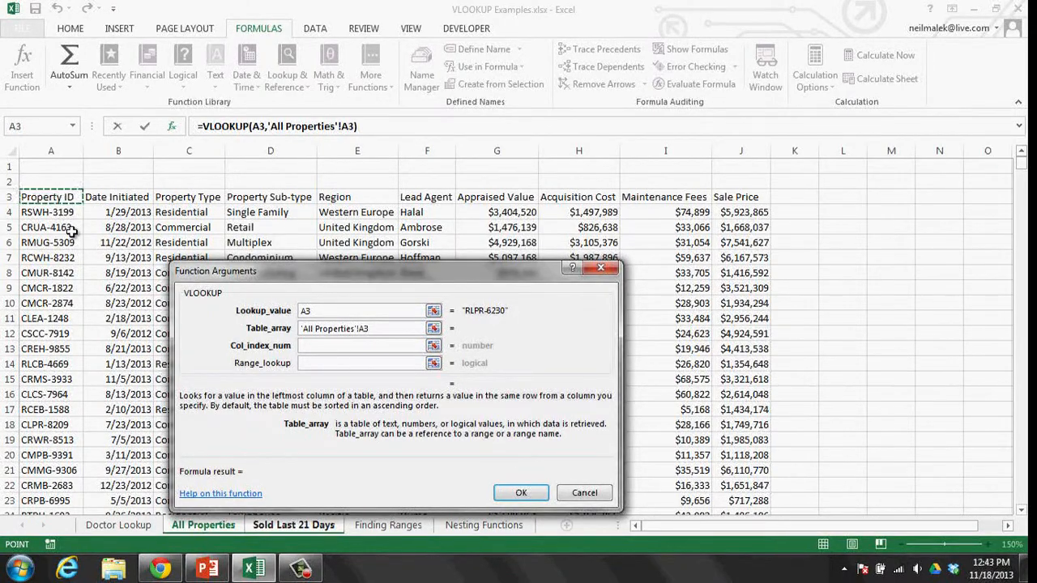
key("ctrl+shift+Right")
key("ctrl+shift+Down")
key("F4")
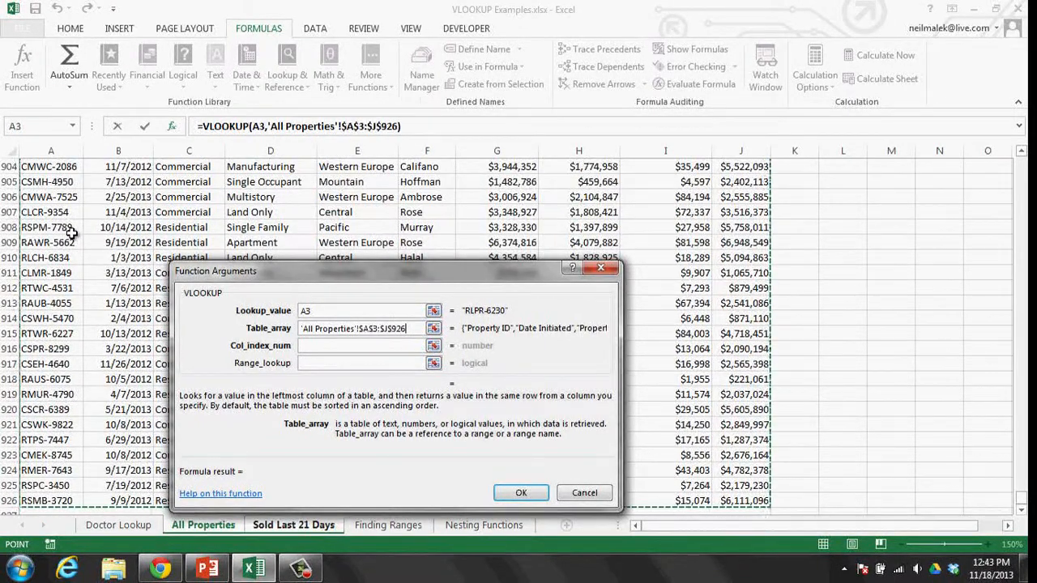
- Enter column index 5 and FALSE, confirm, and fill the Region formula down column F
left_click(308, 346)
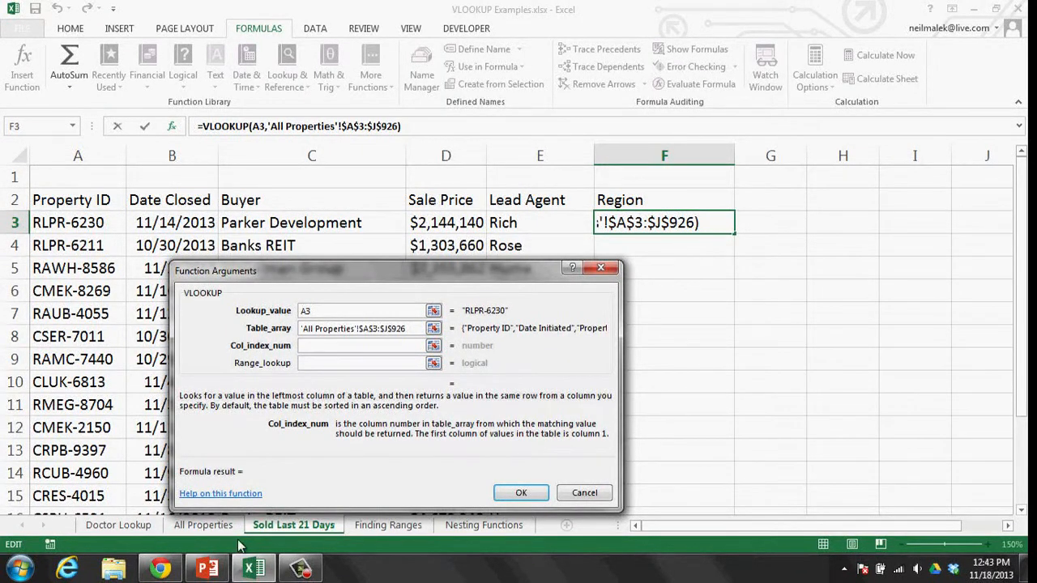
left_click(203, 525)
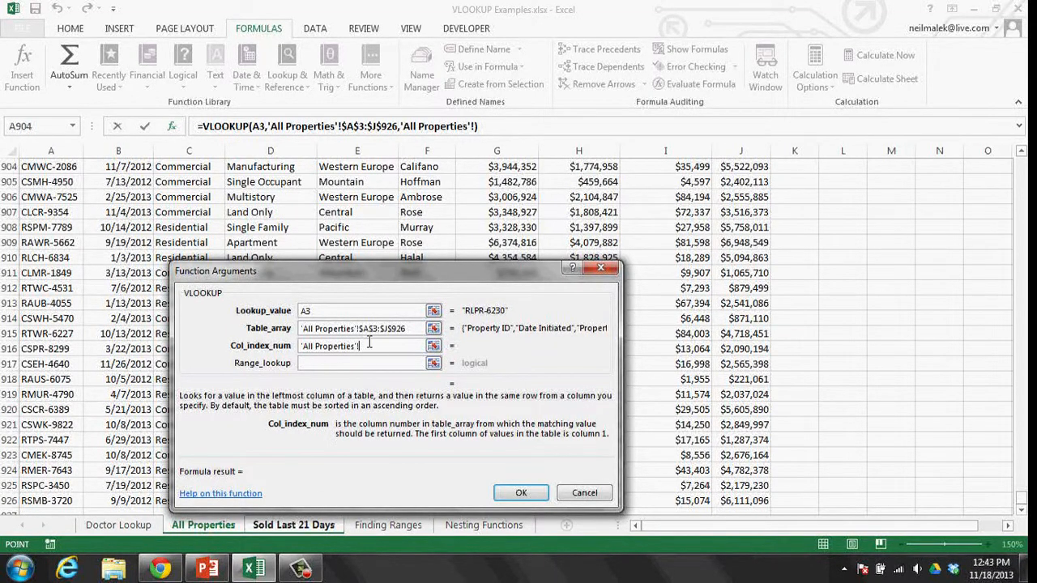
left_click_drag(369, 344, 286, 348)
type("5")
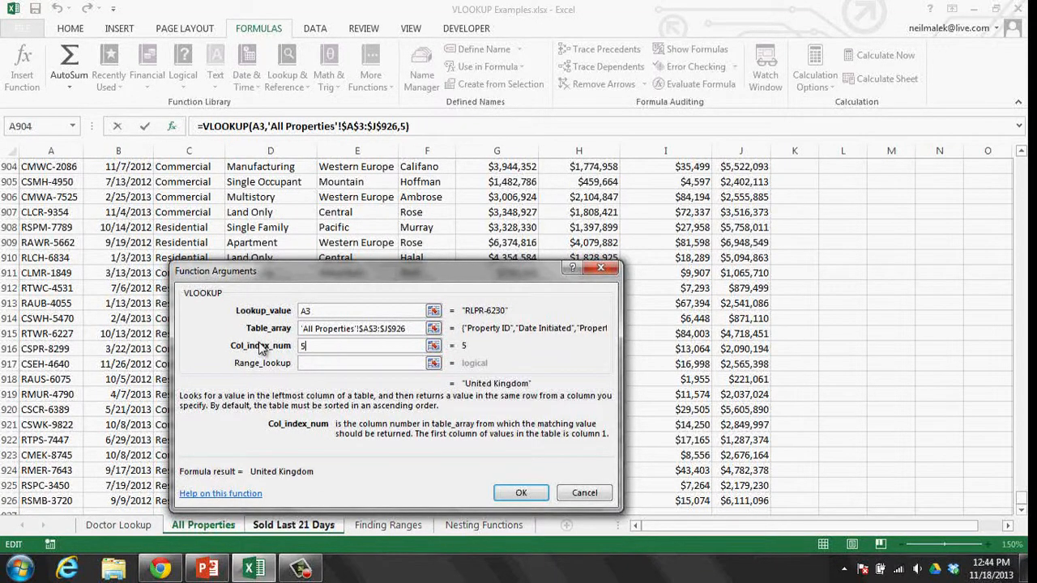
left_click(319, 363)
type("false")
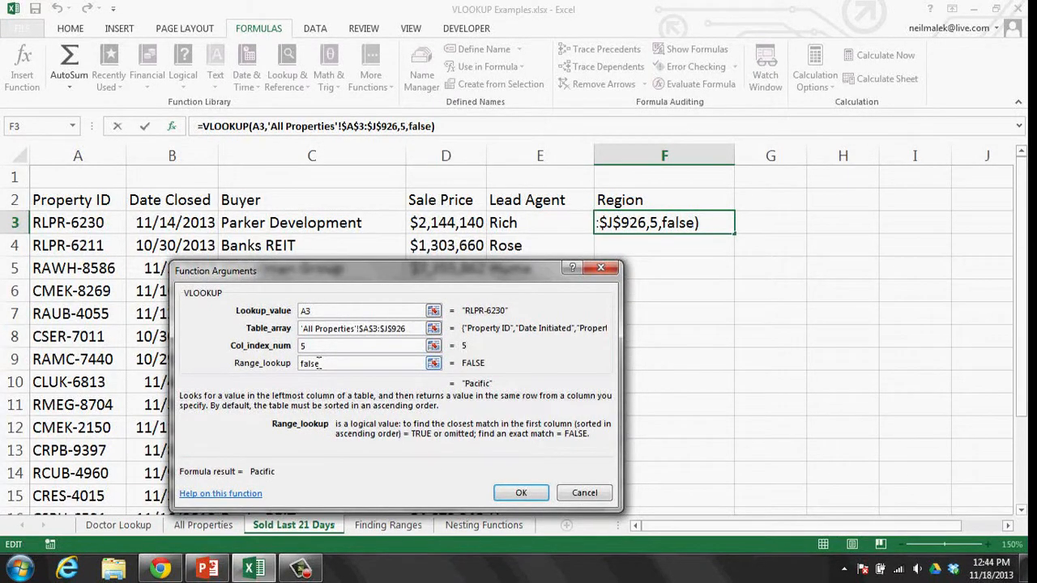
left_click(521, 492)
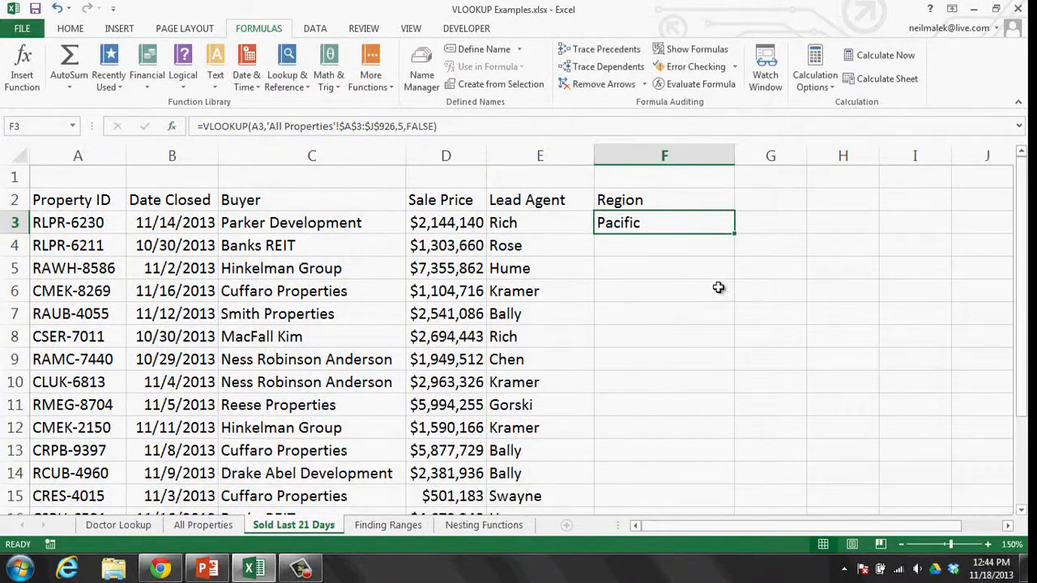
double_click(734, 233)
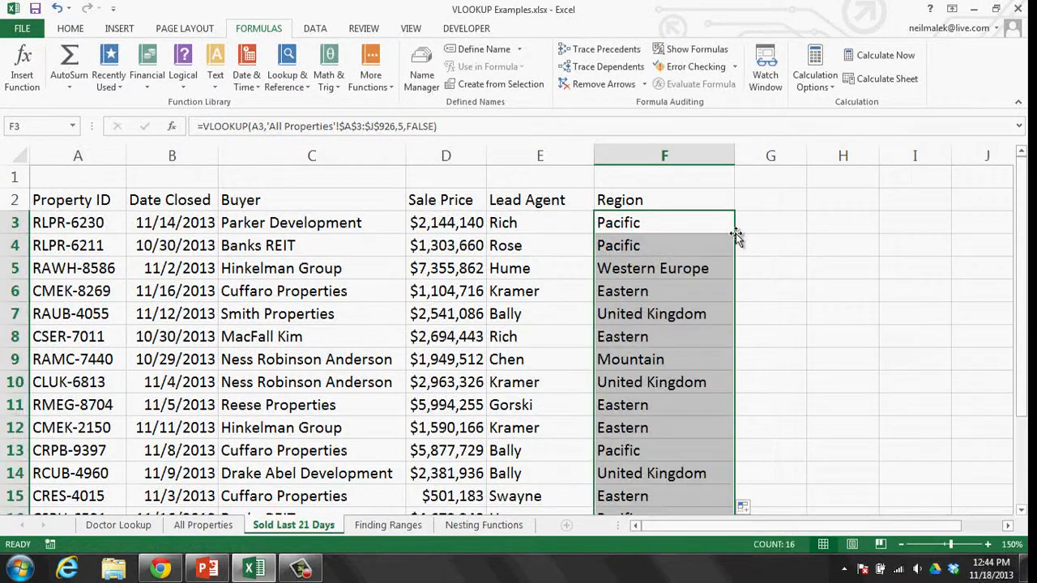
left_click(657, 232)
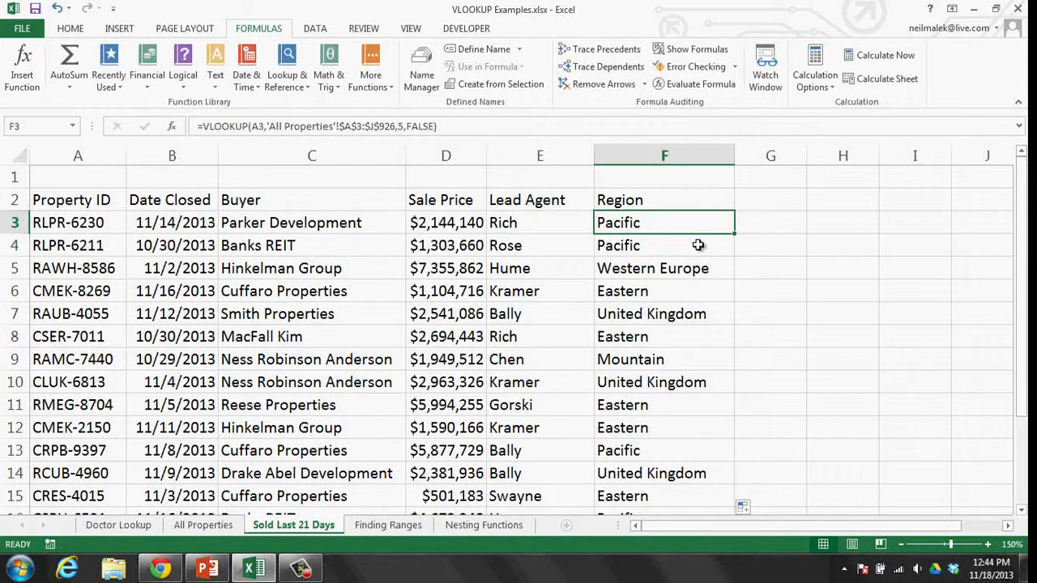
left_click(152, 571)
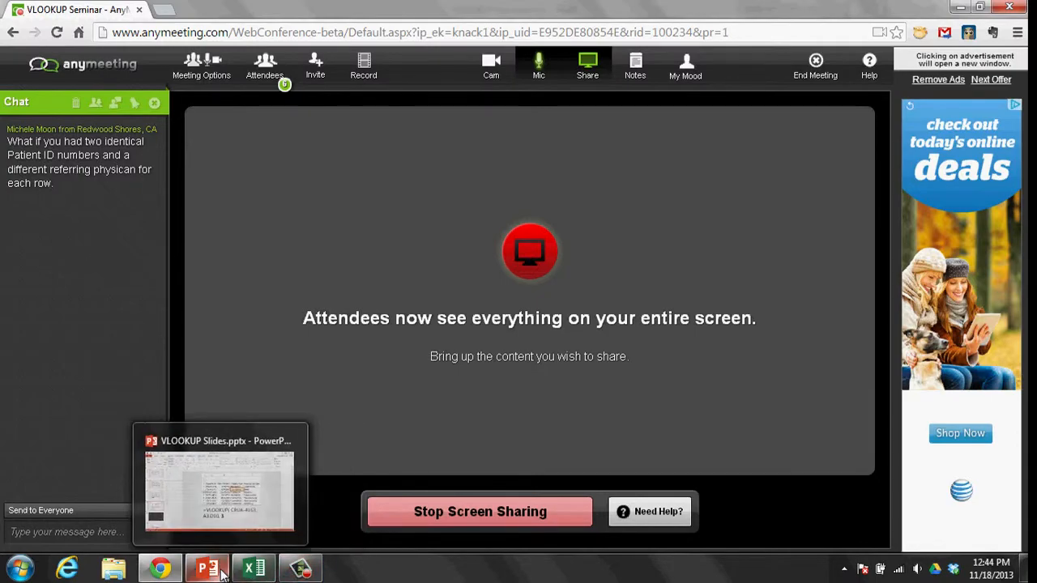
left_click(253, 569)
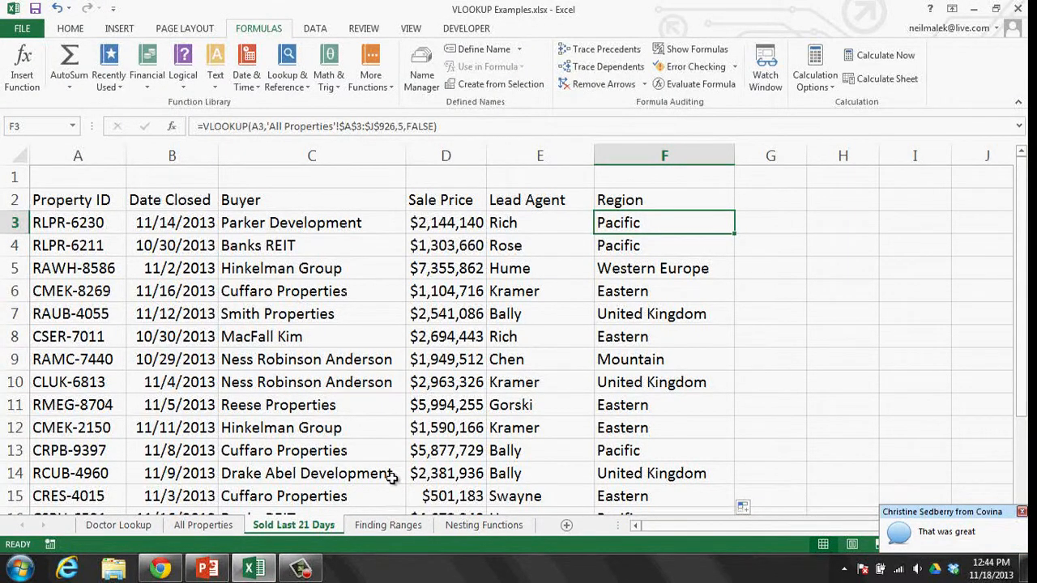
- Switch to the Finding Ranges sheet and zoom in to 150%
left_click(374, 526)
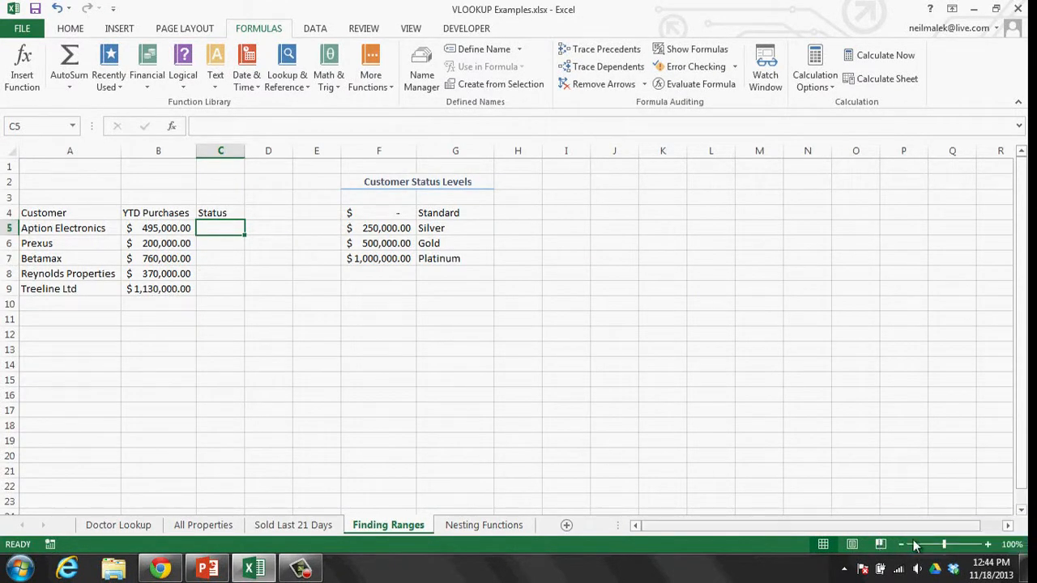
left_click(987, 544)
left_click(988, 545)
left_click(988, 545)
left_click(987, 544)
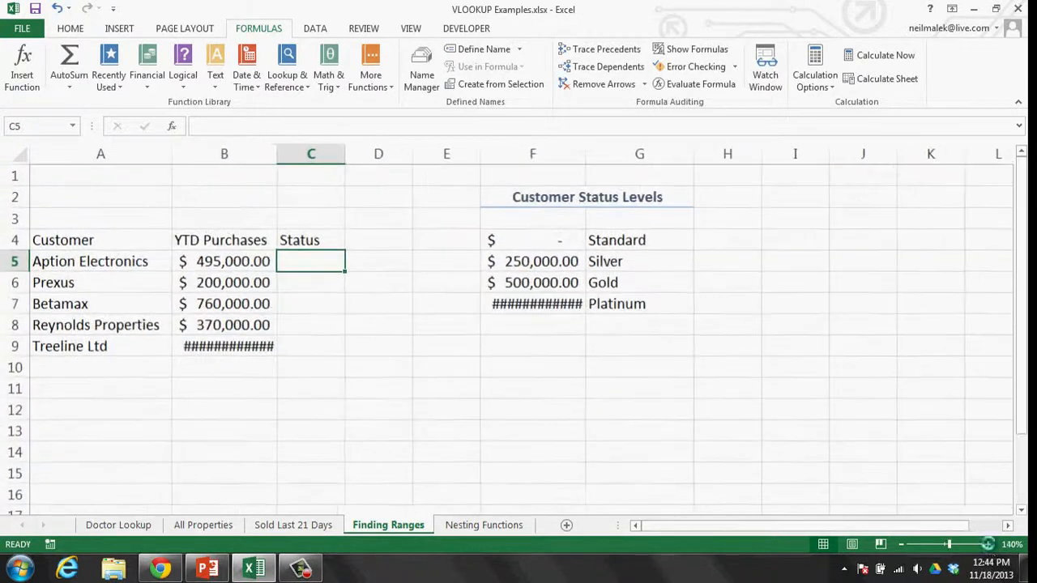
left_click(987, 544)
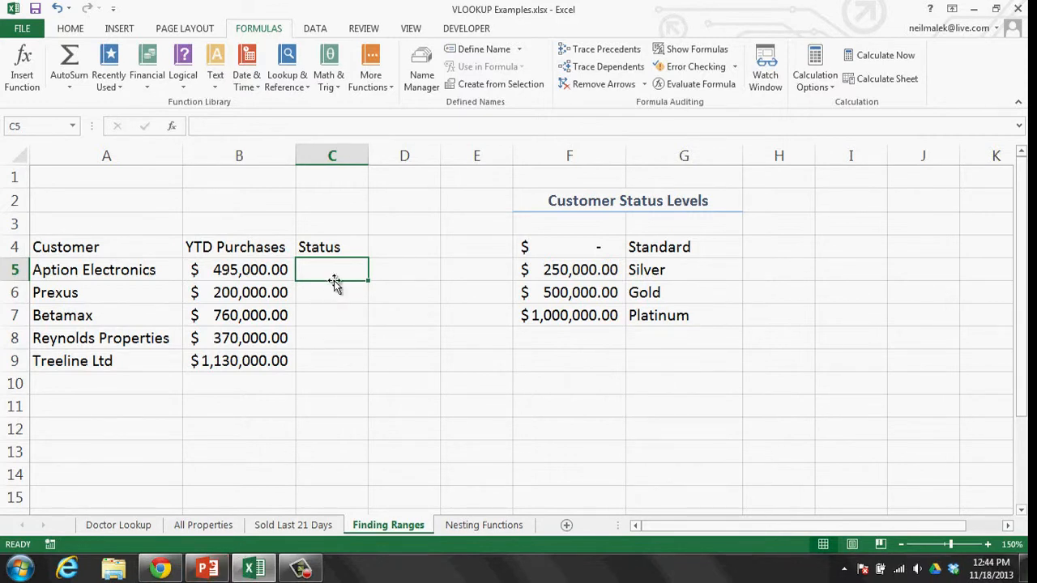
- Point out B5's YTD Purchases and the F4:G7 status table, then prepare a lookup in C5
left_click(256, 272)
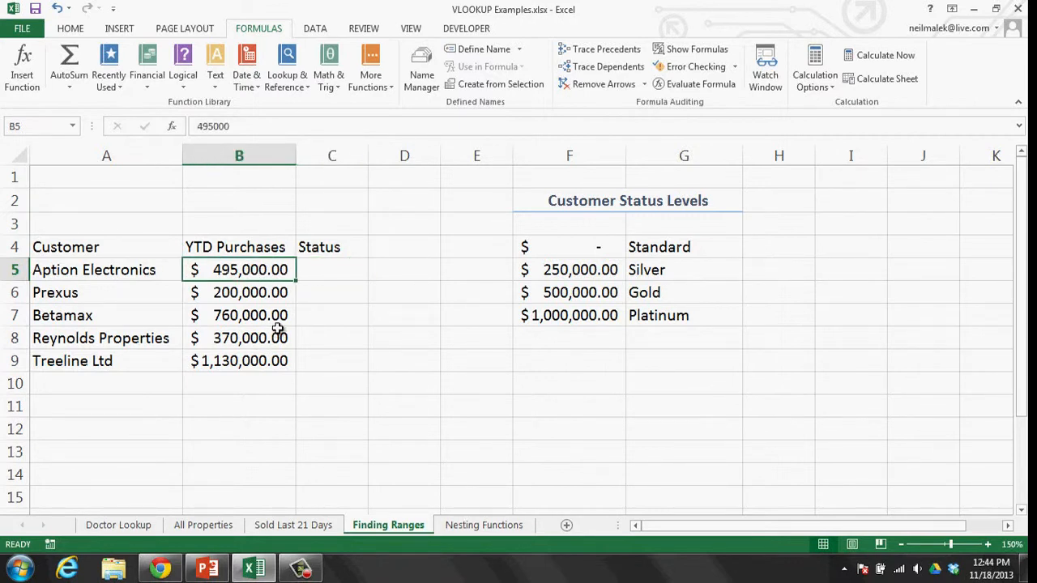
left_click_drag(567, 248, 588, 320)
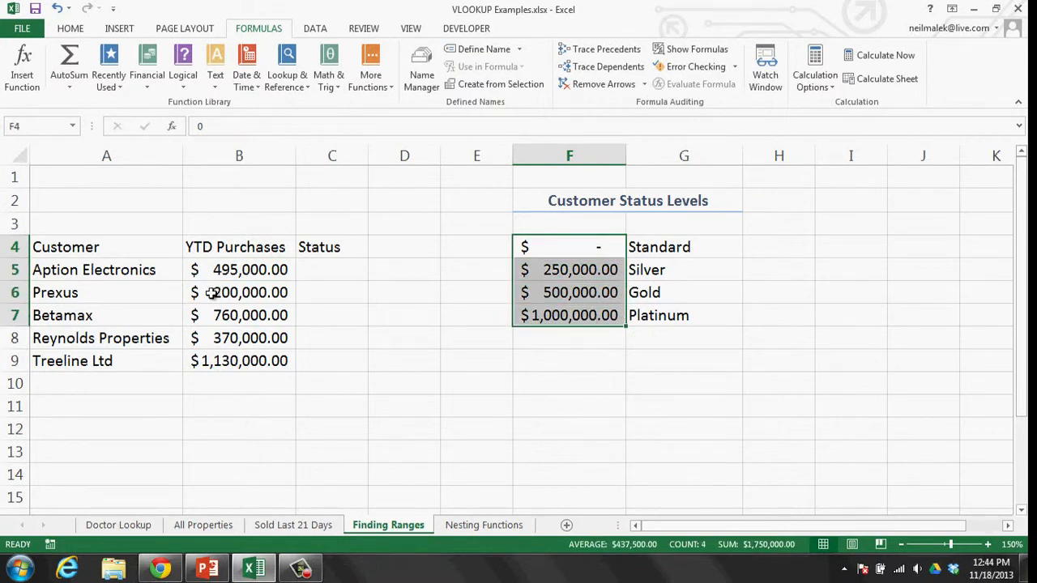
left_click_drag(660, 243, 663, 340)
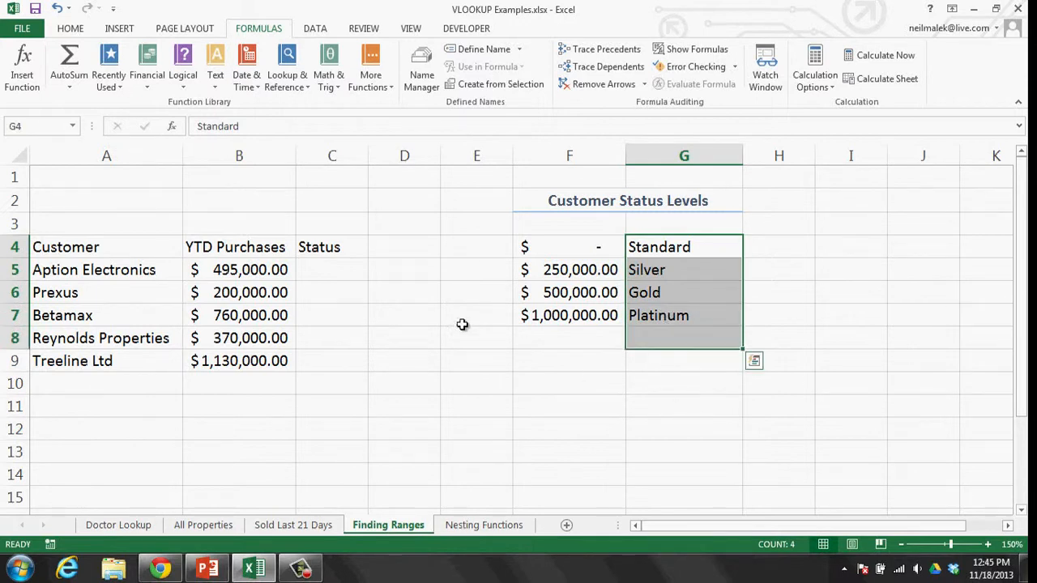
left_click(355, 274)
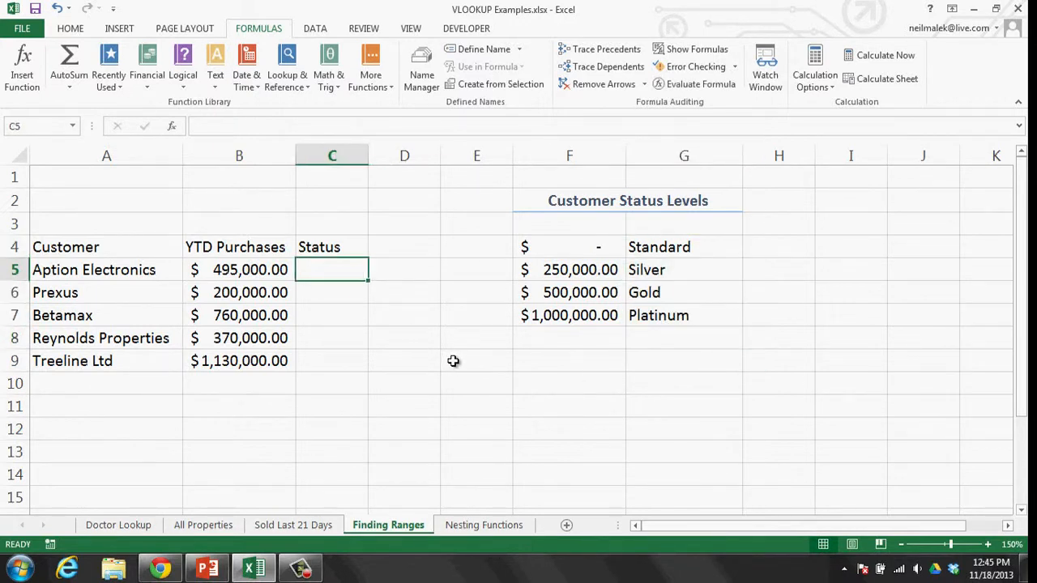
left_click(607, 293)
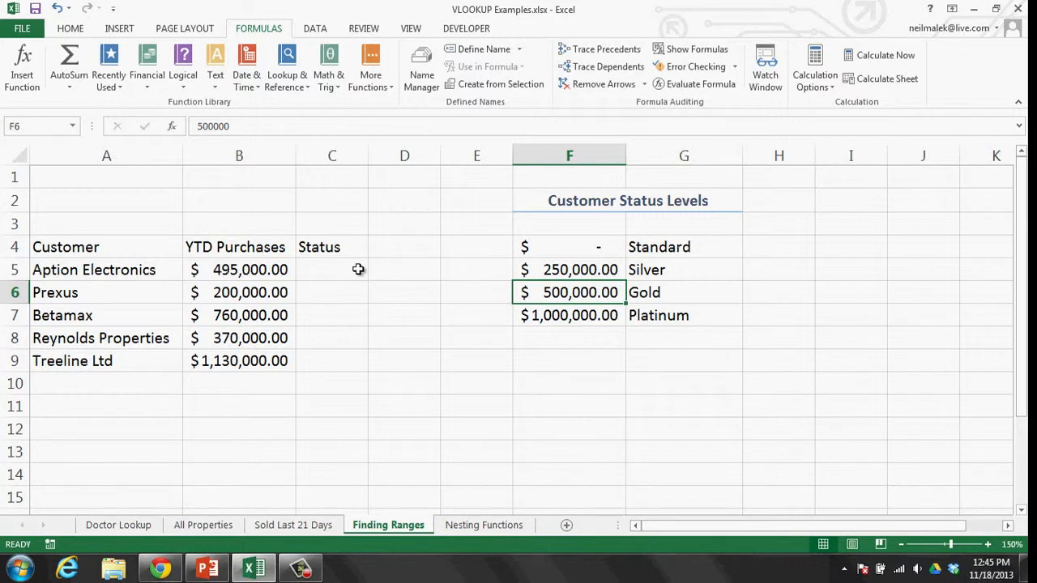
left_click(354, 272)
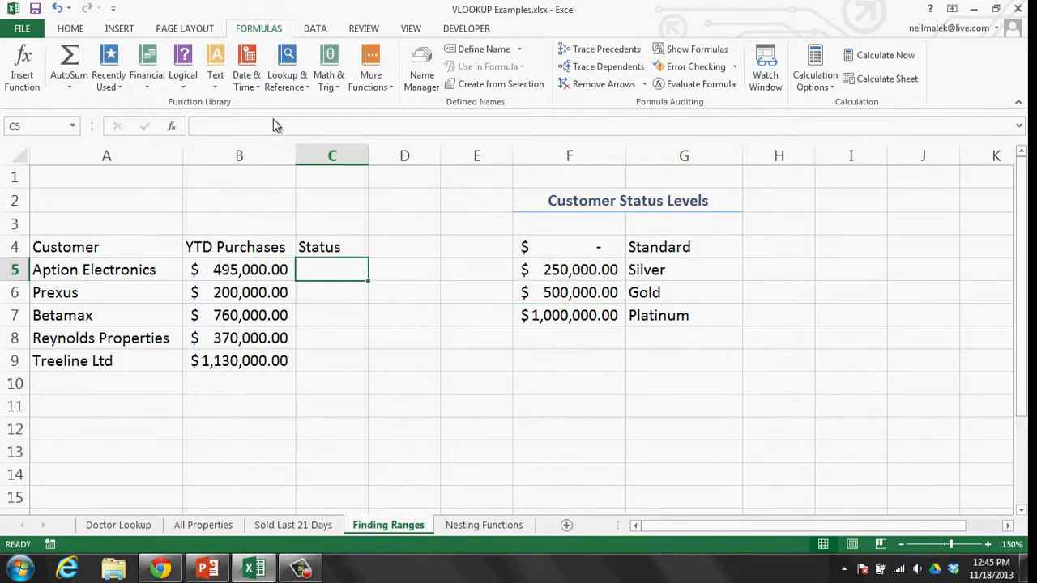
left_click(290, 81)
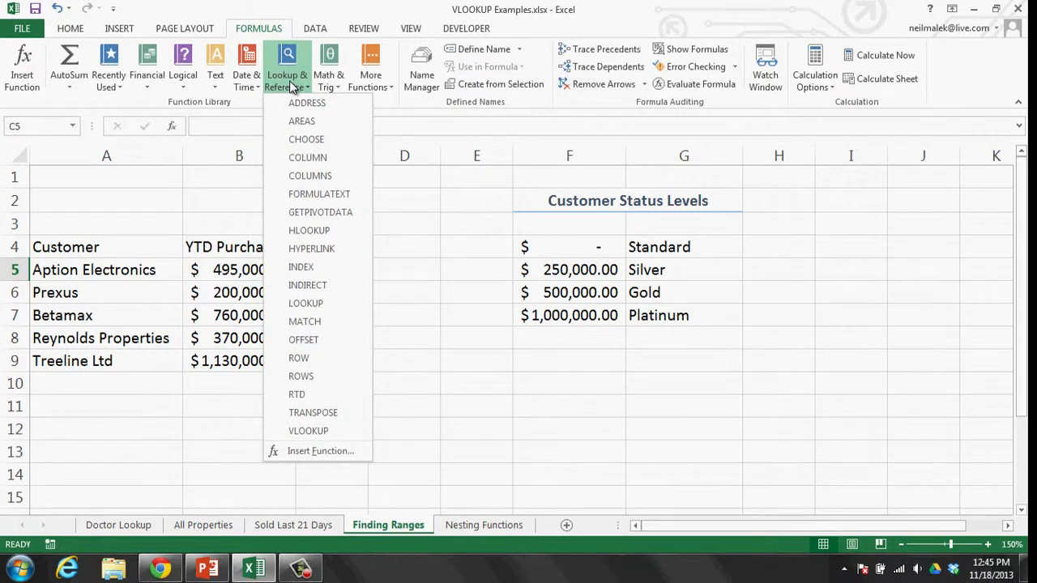
- Build =VLOOKUP(B5,$F$4:$G$7,2) in C5 with match type left blank, returning Silver
left_click(339, 429)
left_click_drag(387, 266, 388, 341)
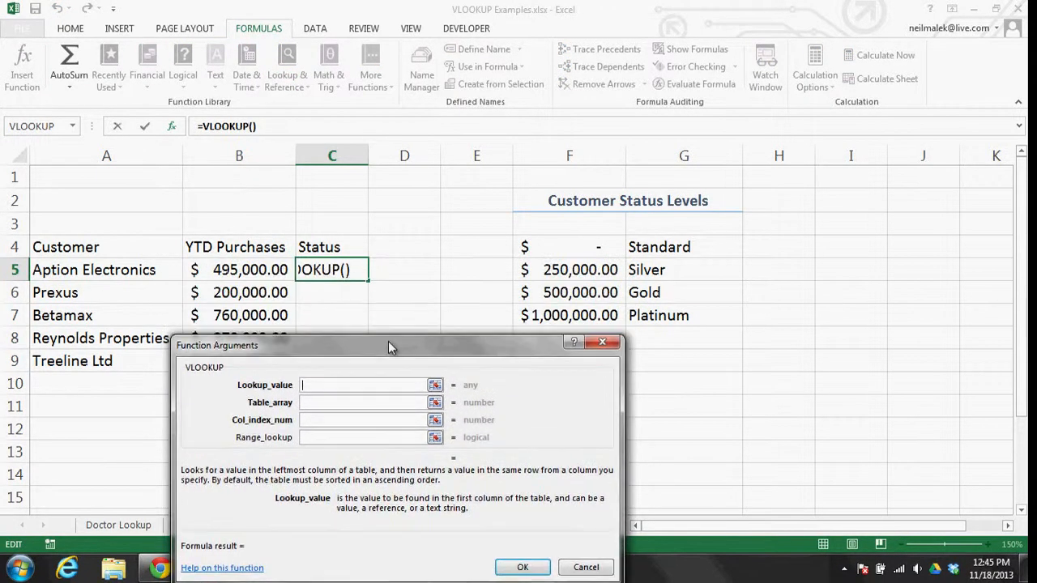
left_click(253, 270)
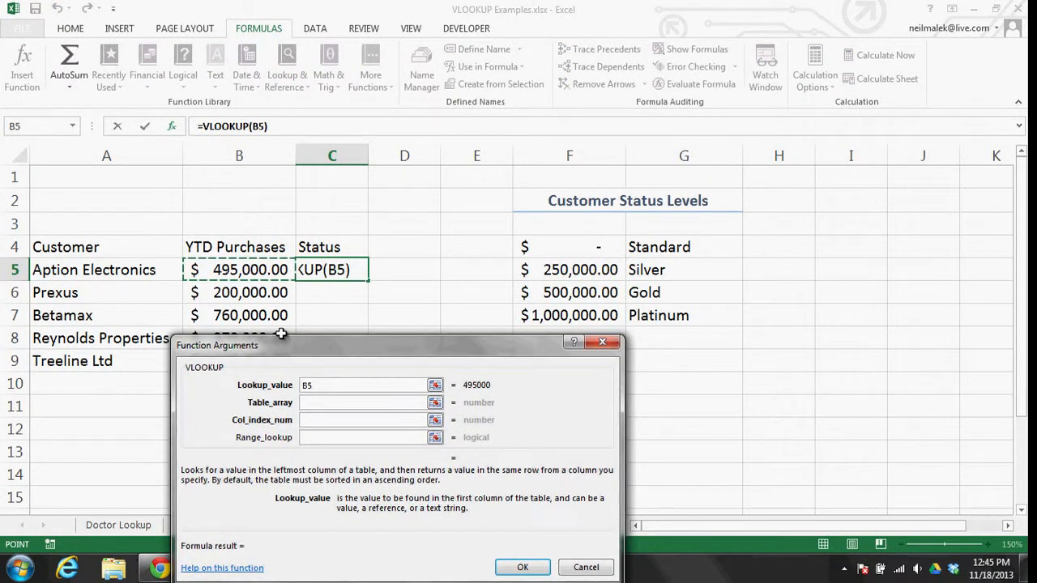
left_click(312, 403)
left_click_drag(555, 247, 669, 315)
key("F4")
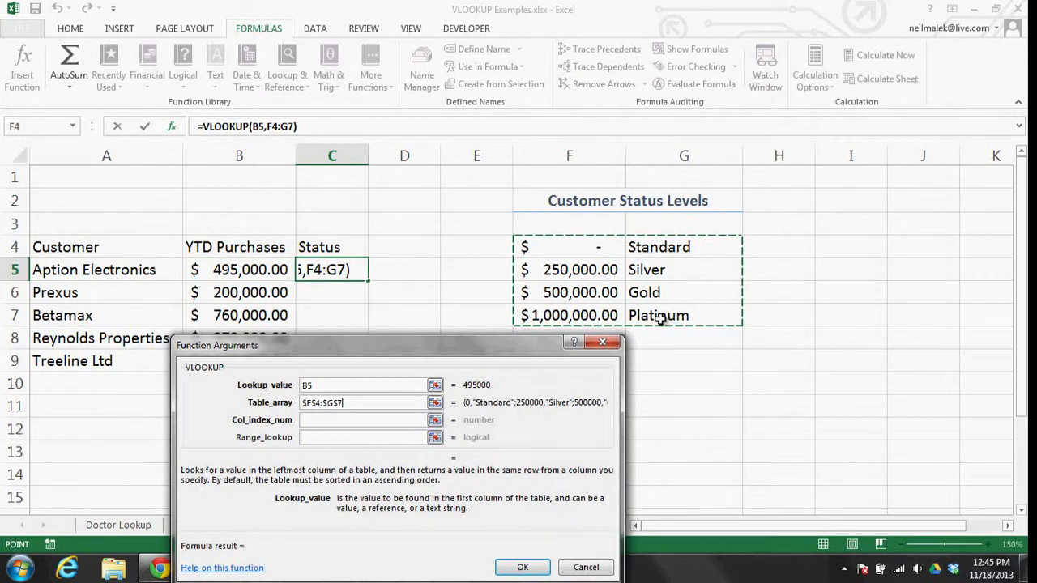
left_click(343, 420)
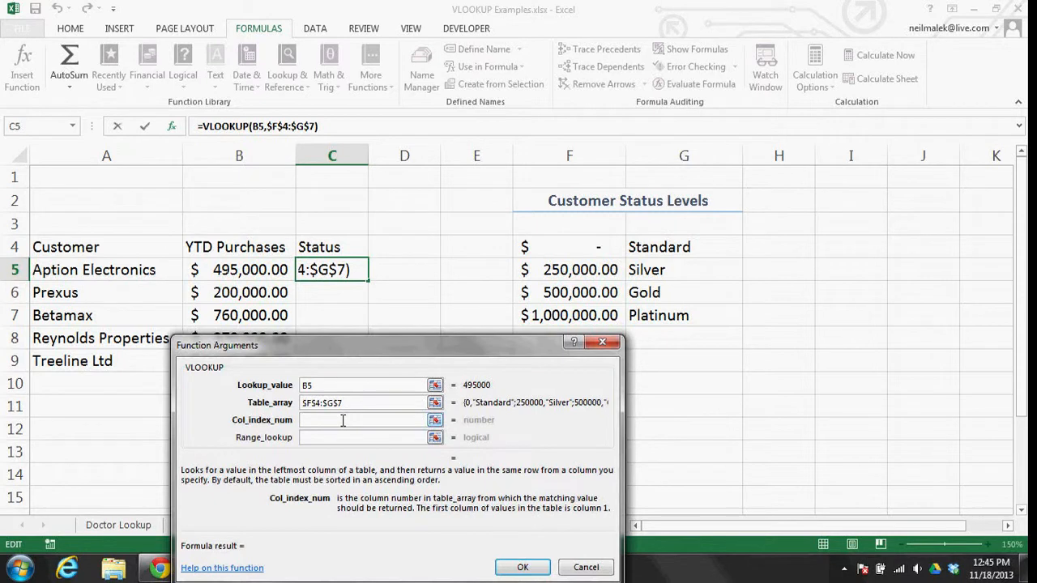
type("2")
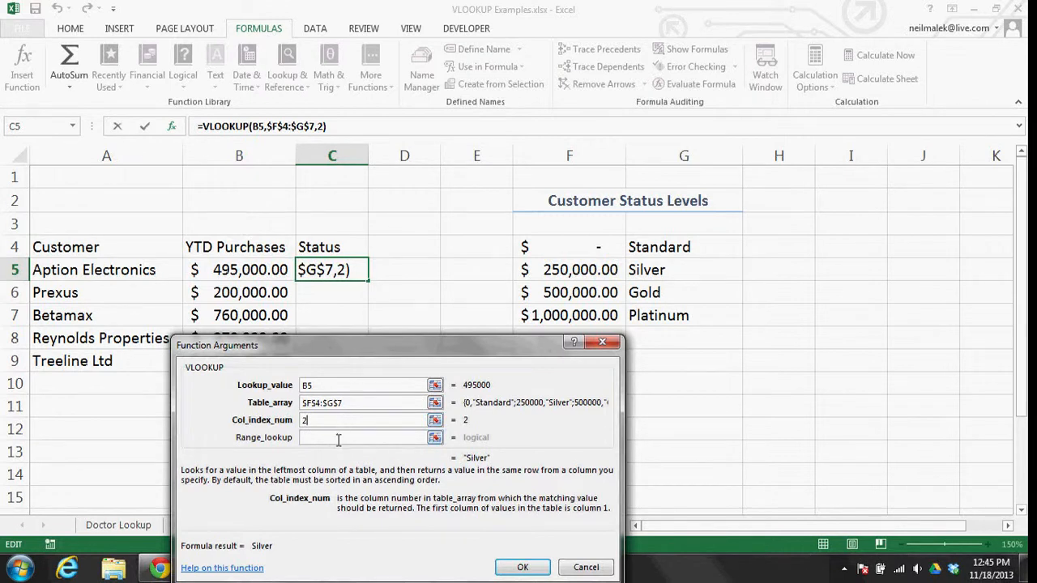
left_click(340, 438)
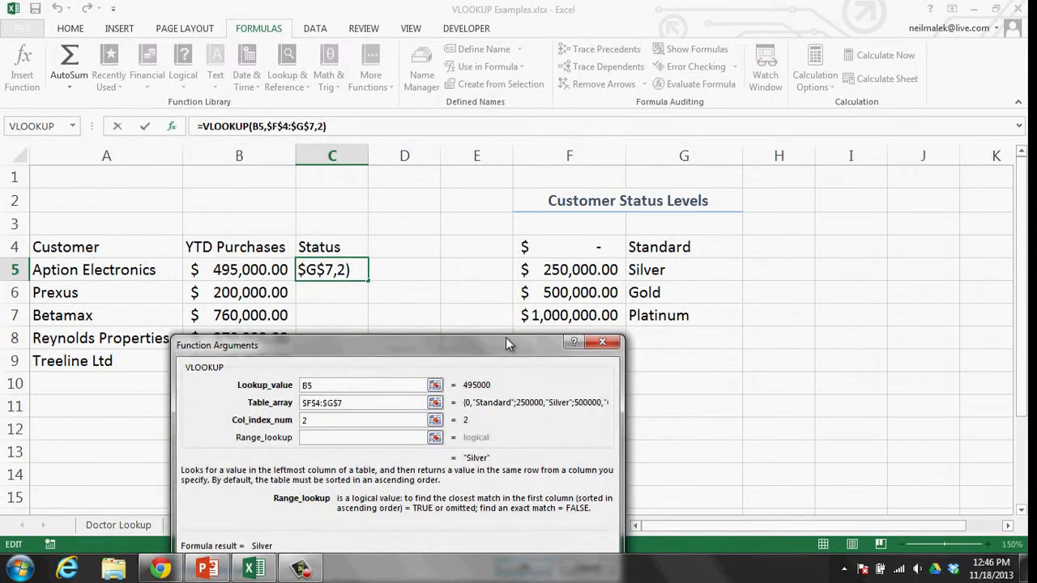
left_click_drag(604, 282, 816, 10)
left_click(616, 431)
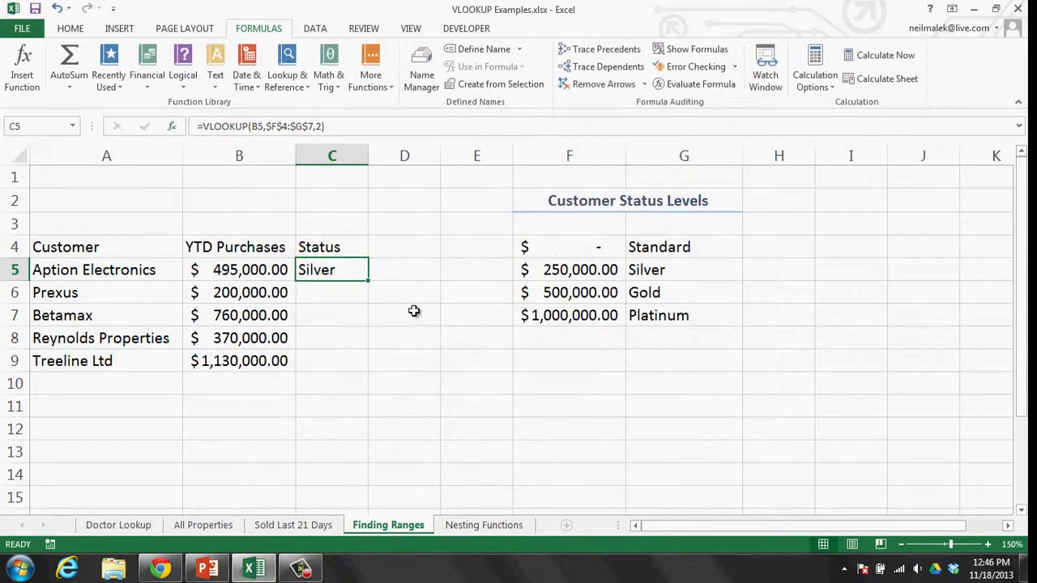
- Fill the status formula down C5:C9, then review the F4:F7 thresholds and C9's formula
double_click(376, 285)
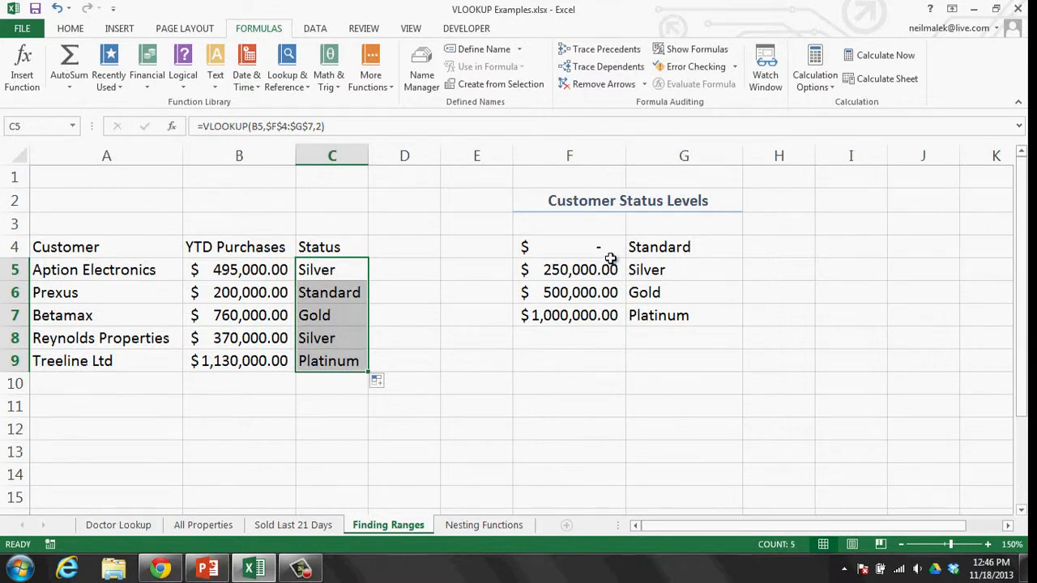
left_click_drag(608, 251, 607, 315)
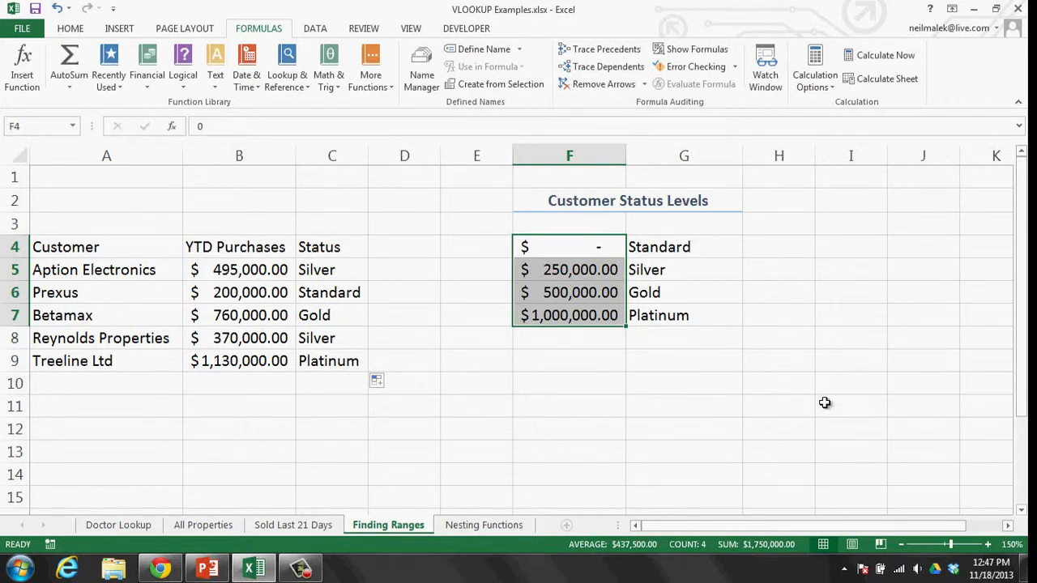
left_click(348, 363)
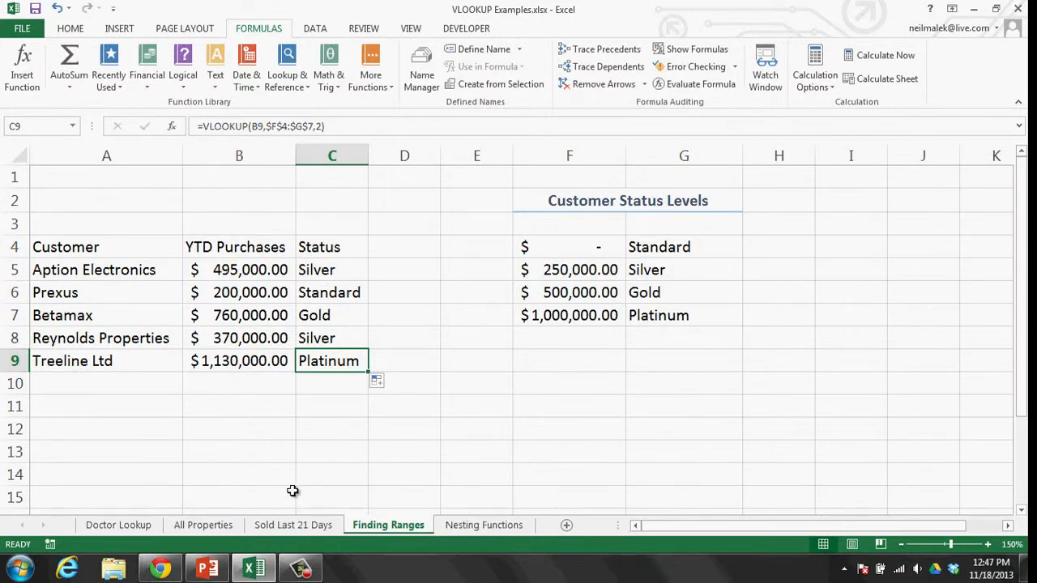
left_click(120, 526)
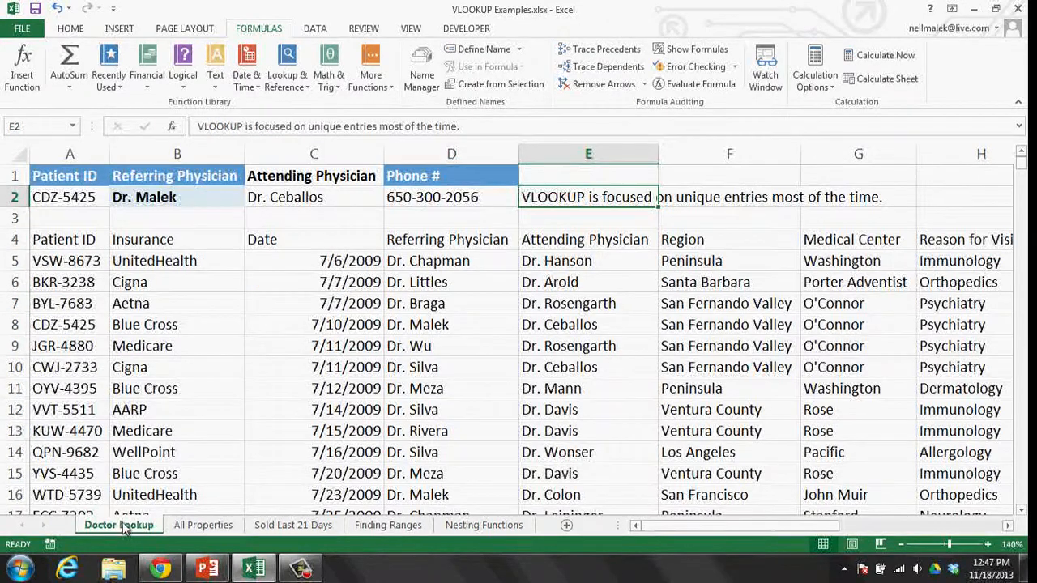
left_click(84, 198)
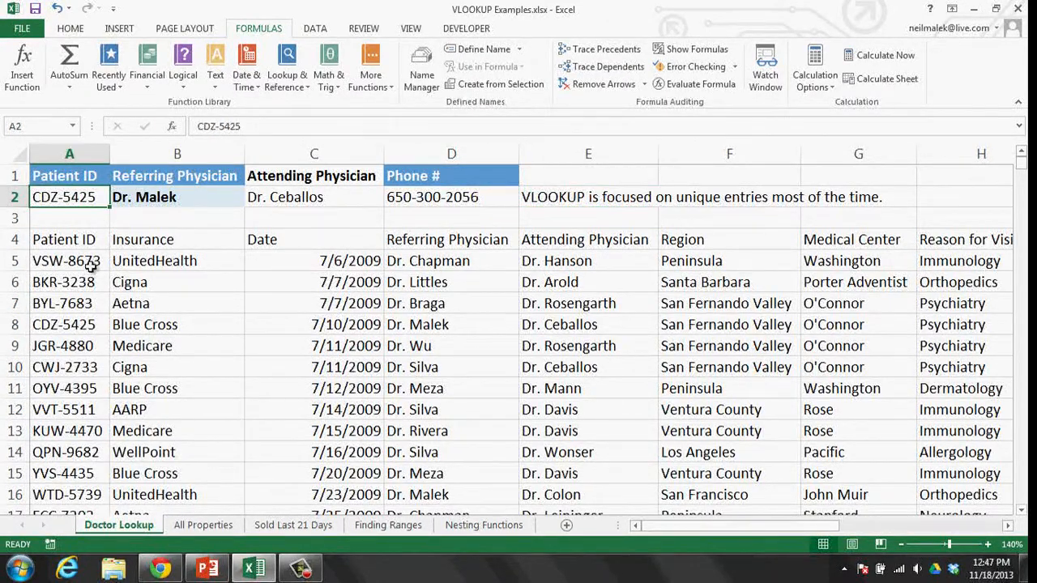
left_click(219, 525)
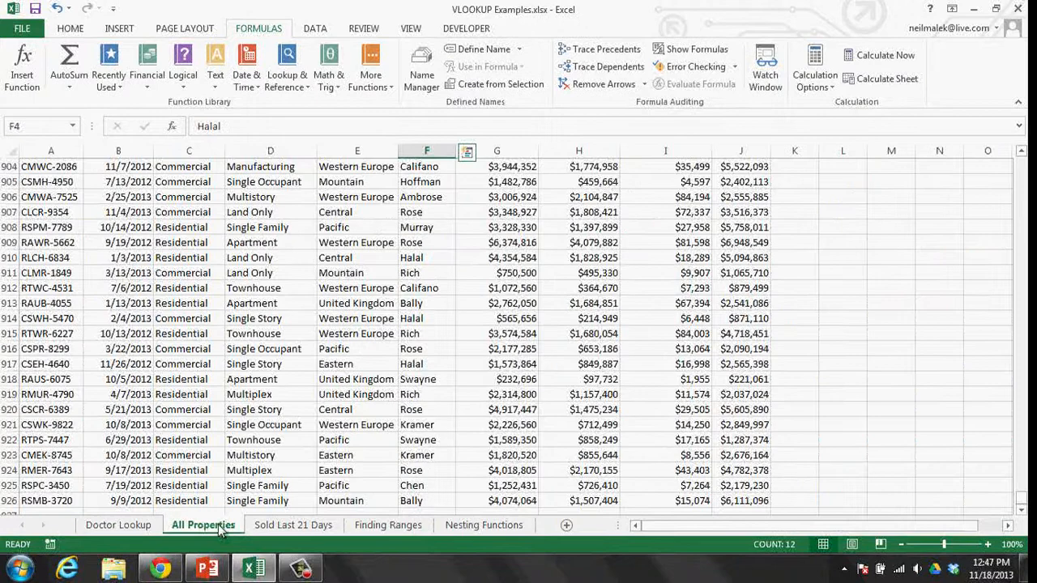
left_click(271, 525)
left_click_drag(674, 205, 669, 454)
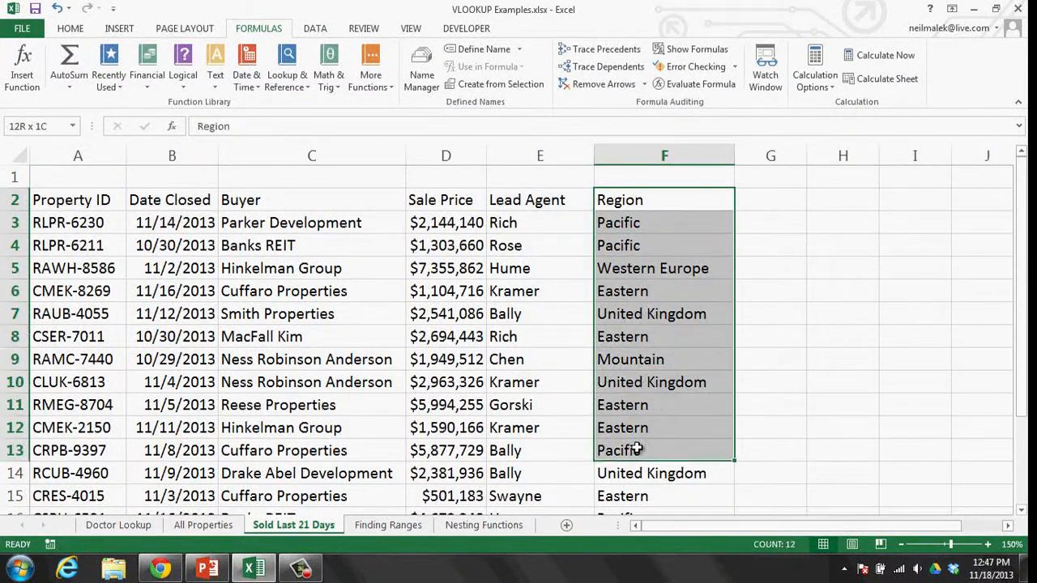
left_click(366, 527)
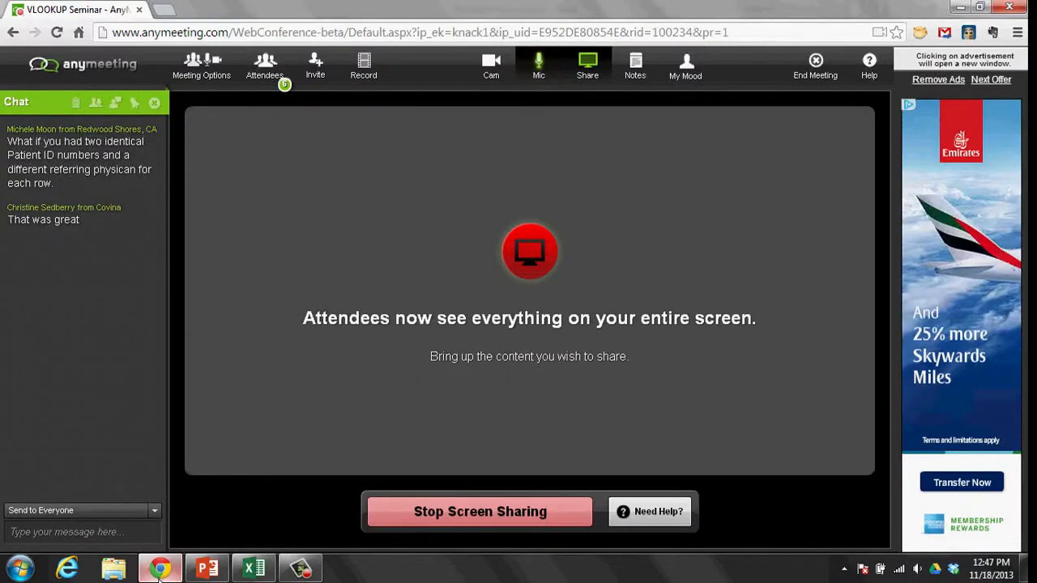
- Switch from the AnyMeeting page back to the Excel workbook on Finding Ranges
left_click(160, 569)
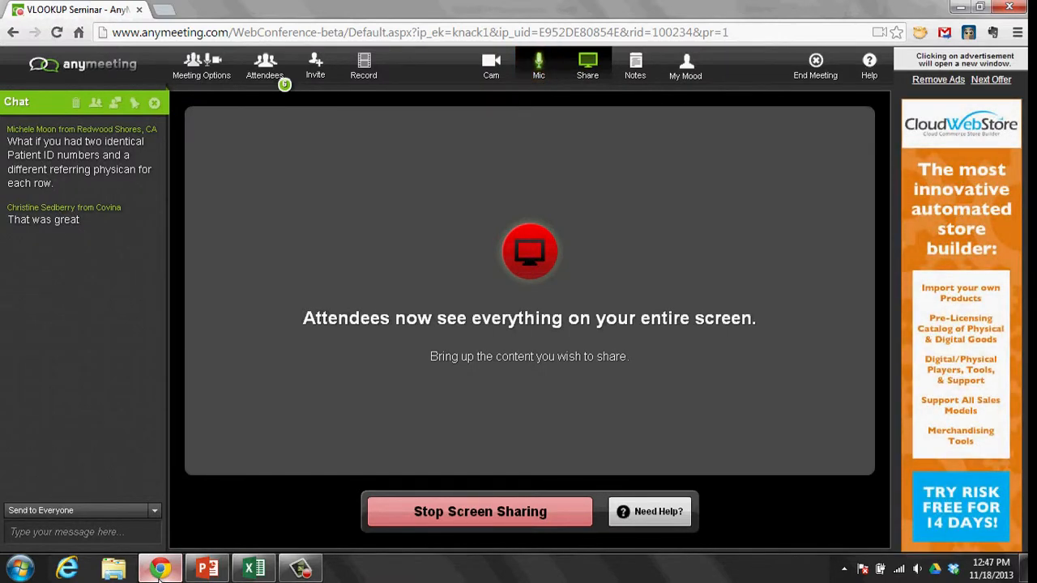
left_click(254, 569)
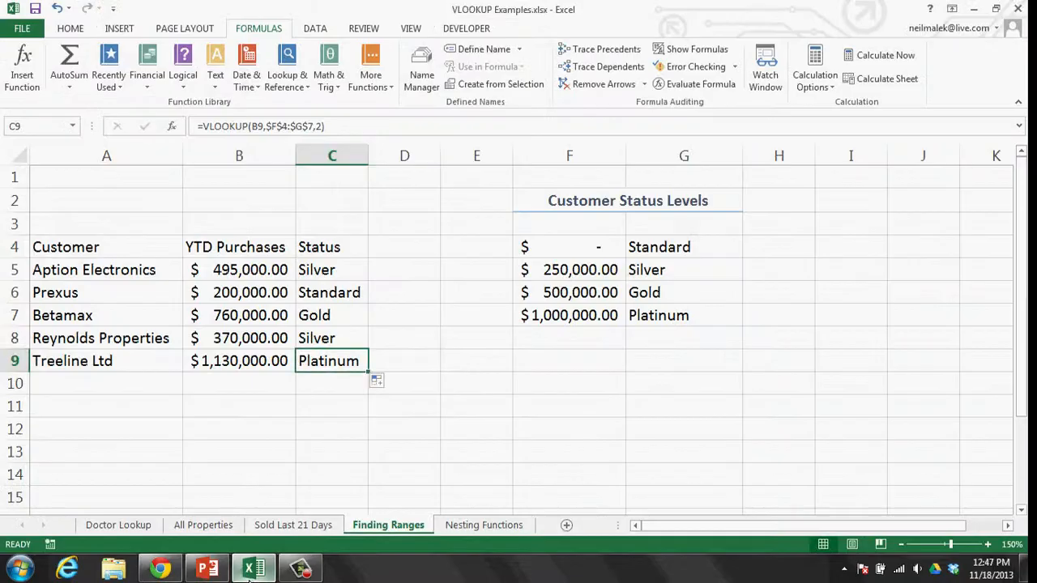
- On Nesting Functions, delete the blue nested-function note box and zoom the sheet in
left_click(453, 527)
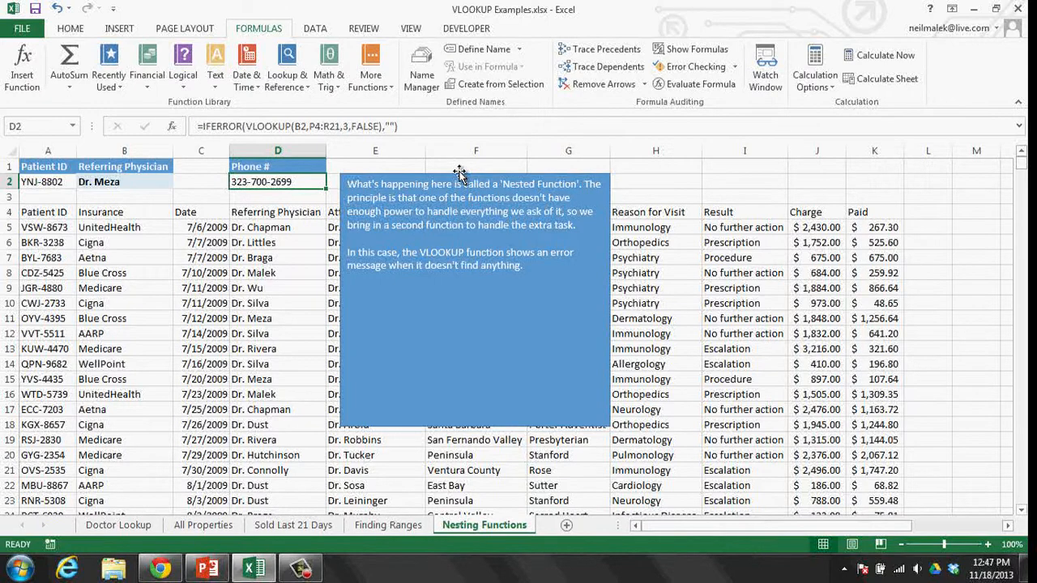
mouse_move(459, 172)
left_mouse_down()
mouse_move(478, 168)
mouse_move(459, 167)
left_mouse_up()
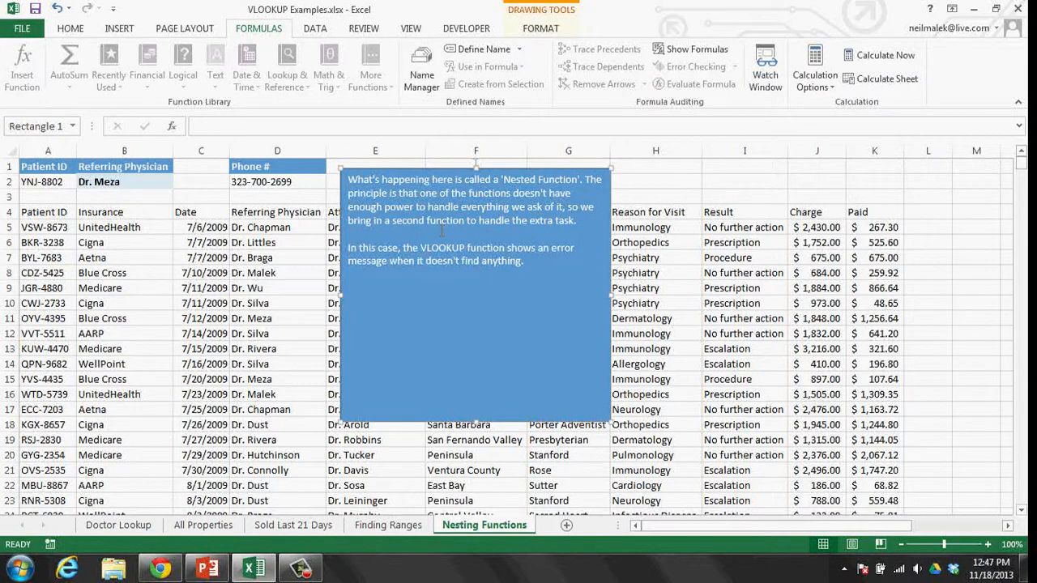
key("Delete")
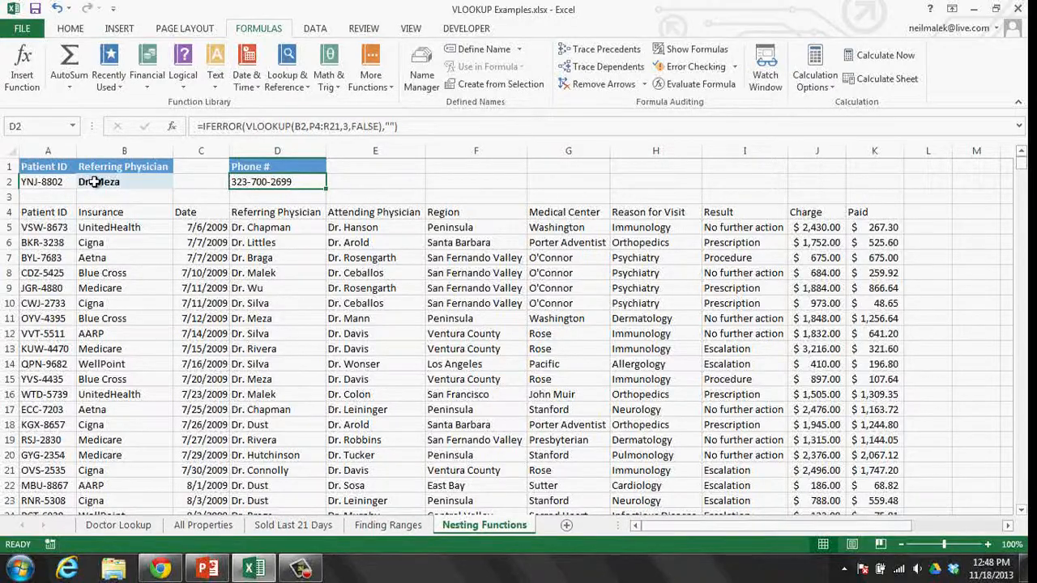
left_click(987, 544)
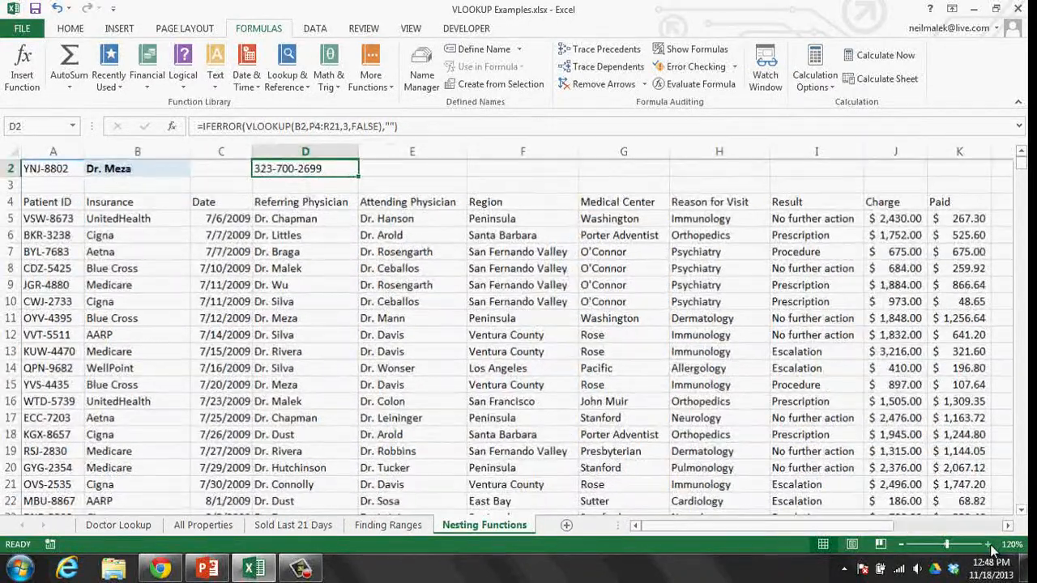
left_click(987, 544)
left_click(988, 544)
left_click(987, 545)
left_click(987, 544)
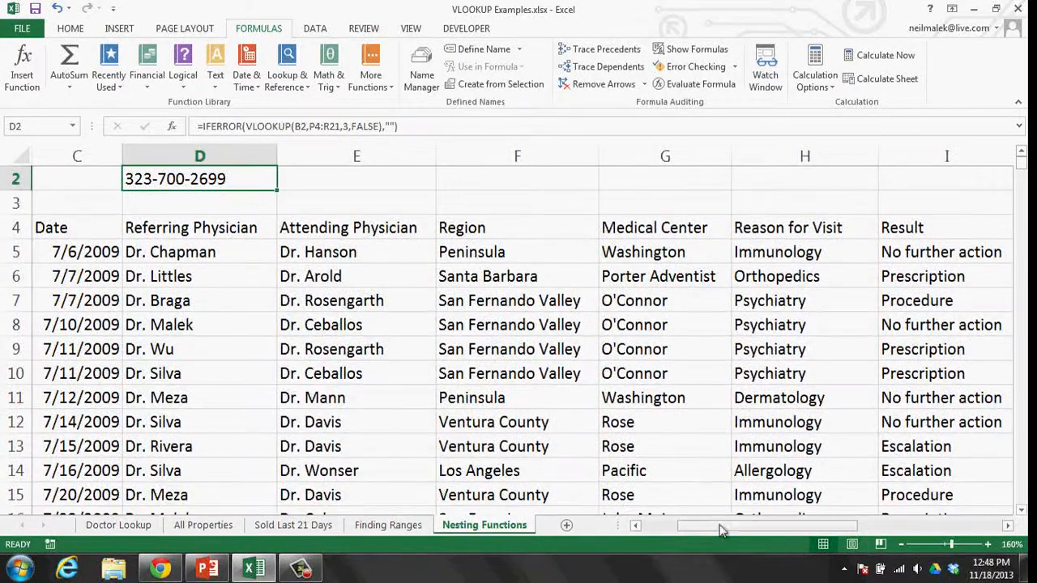
left_click(647, 525)
scroll(382, 340, "up", 1)
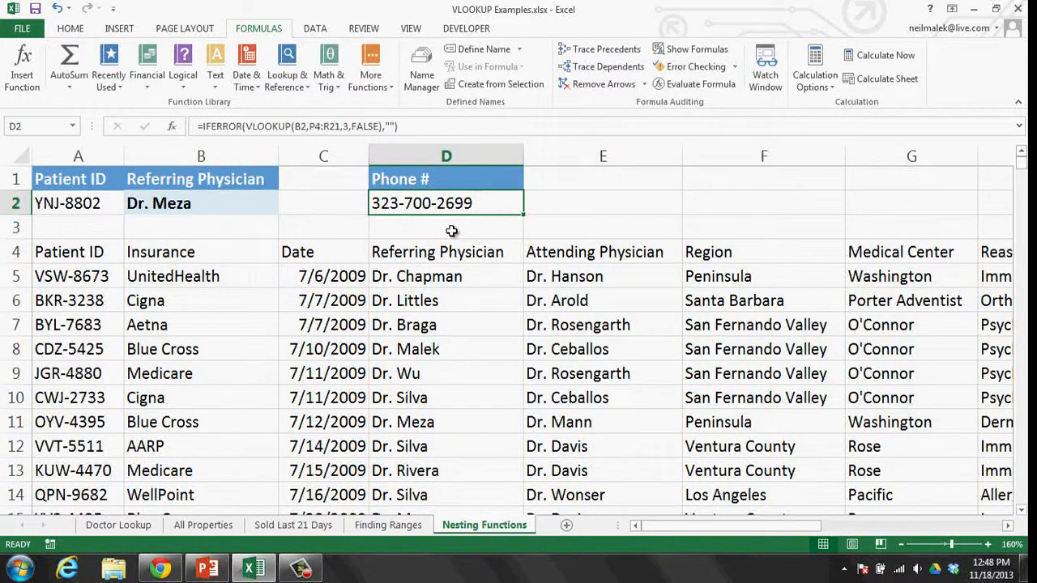
- Replace the Patient ID in A2 with a patient surname so B2's physician lookup shows #N/A
left_click(95, 209)
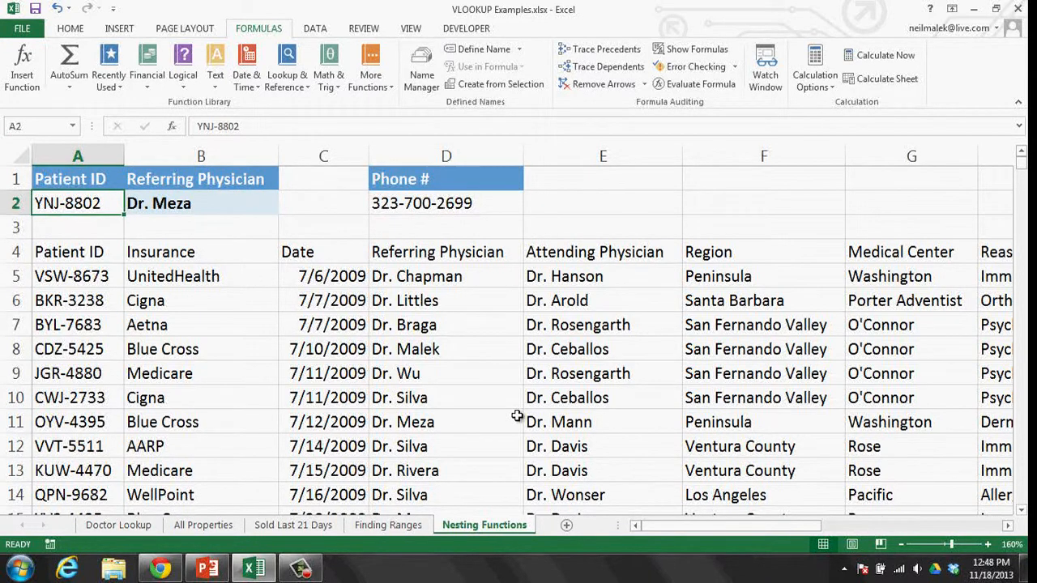
key("Delete")
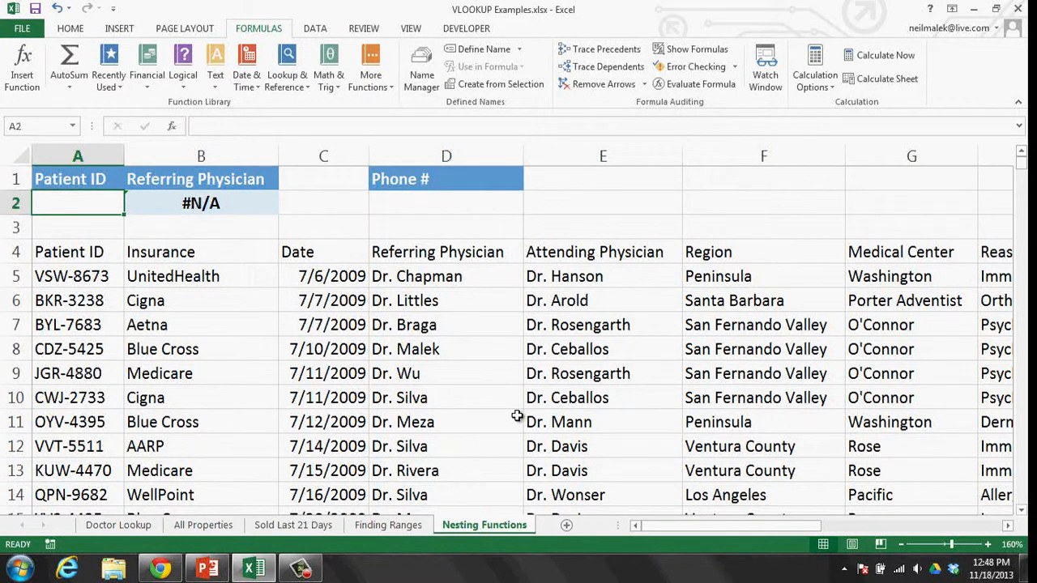
left_click(228, 206)
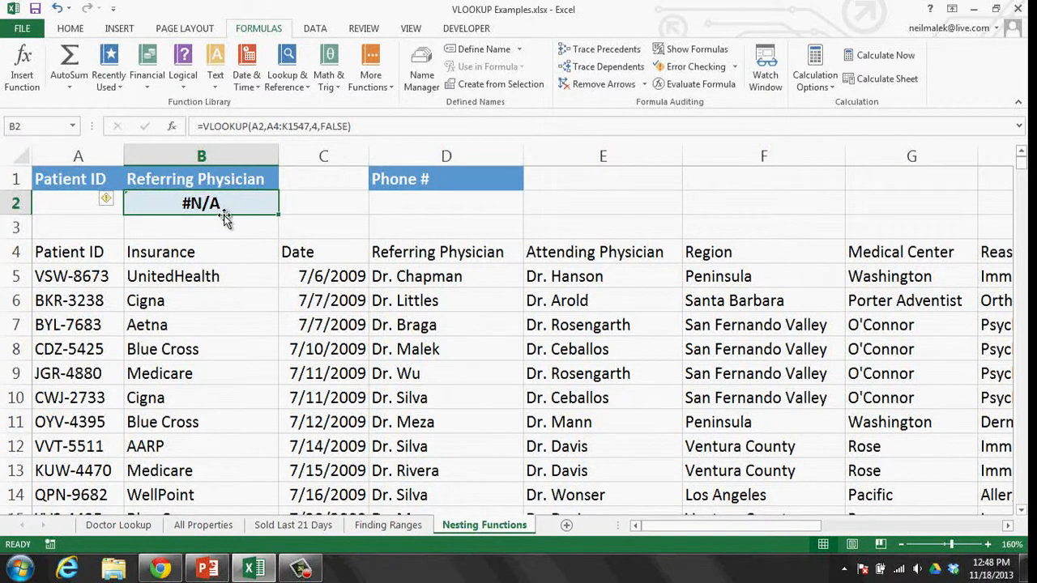
left_click(73, 202)
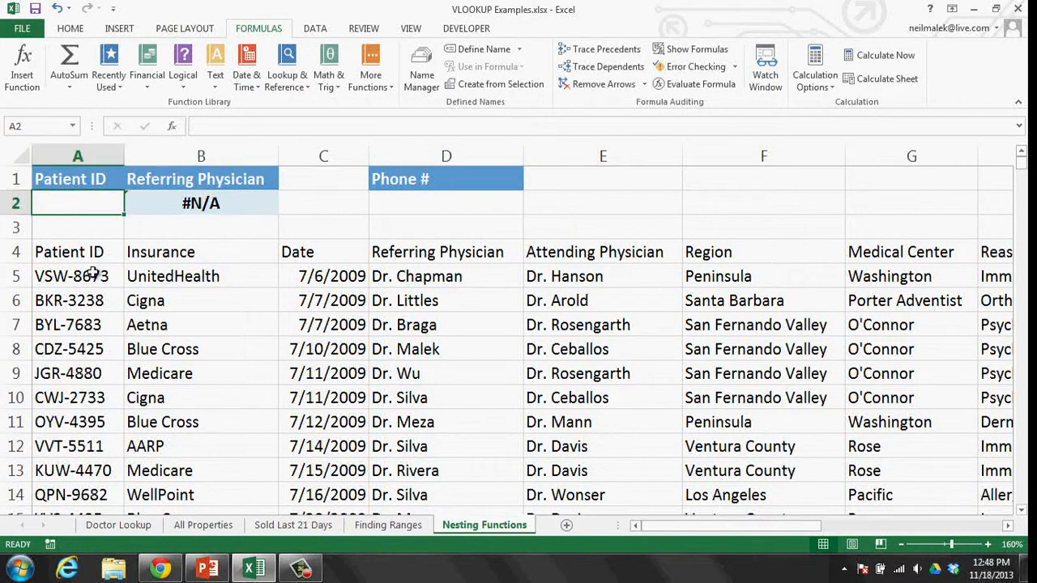
type("Sanders")
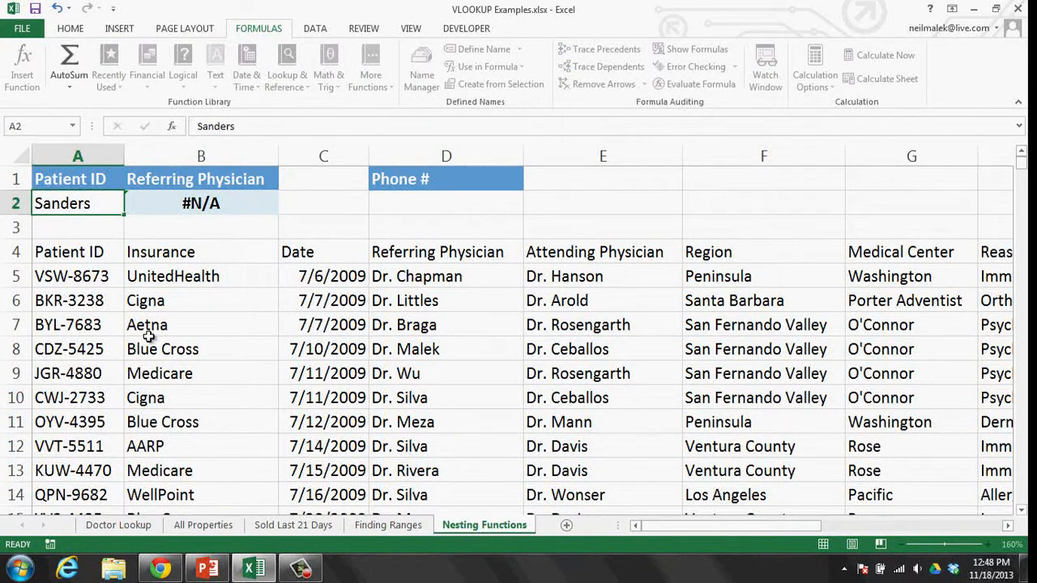
key("Return")
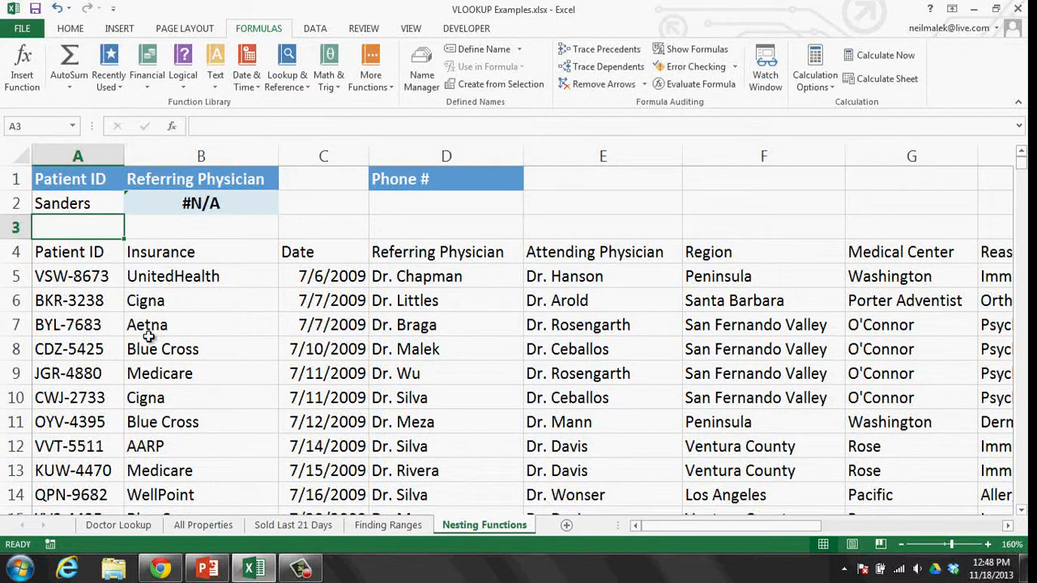
left_click(180, 209)
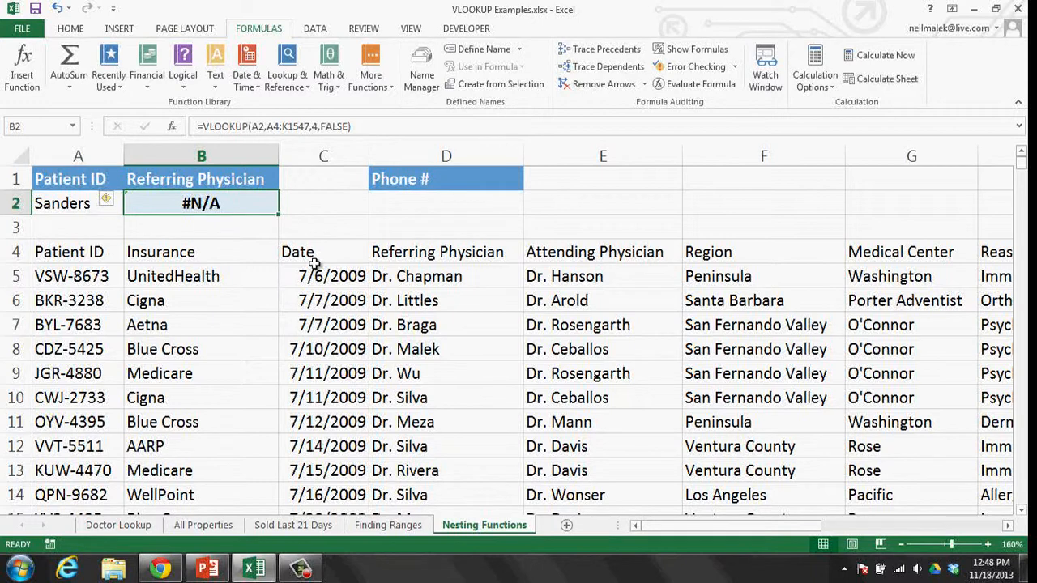
- Copy patient ID OYV-4395 from A11 into the Patient ID cell A2
left_click_drag(103, 250, 138, 469)
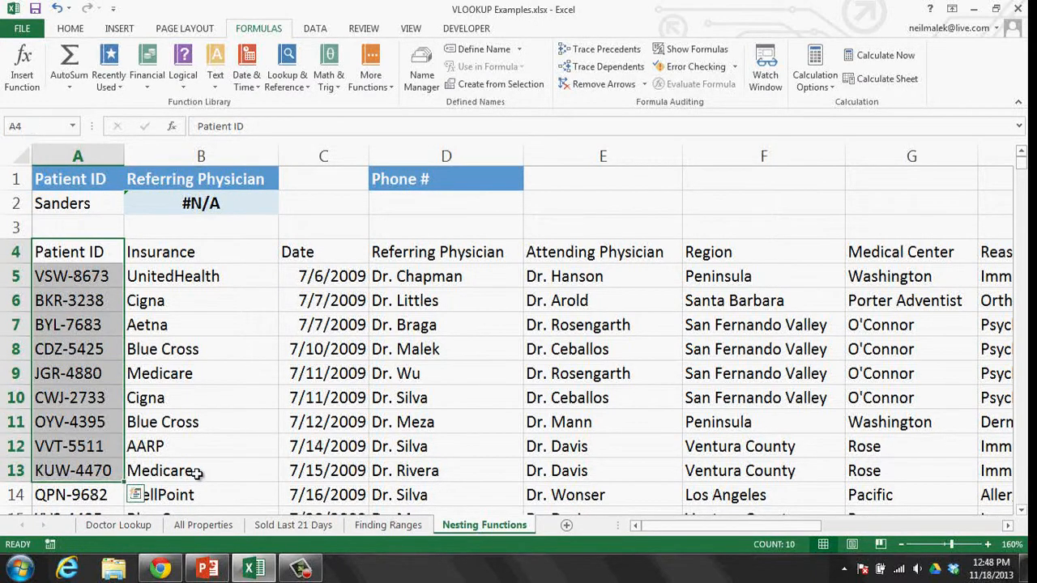
left_click(83, 425)
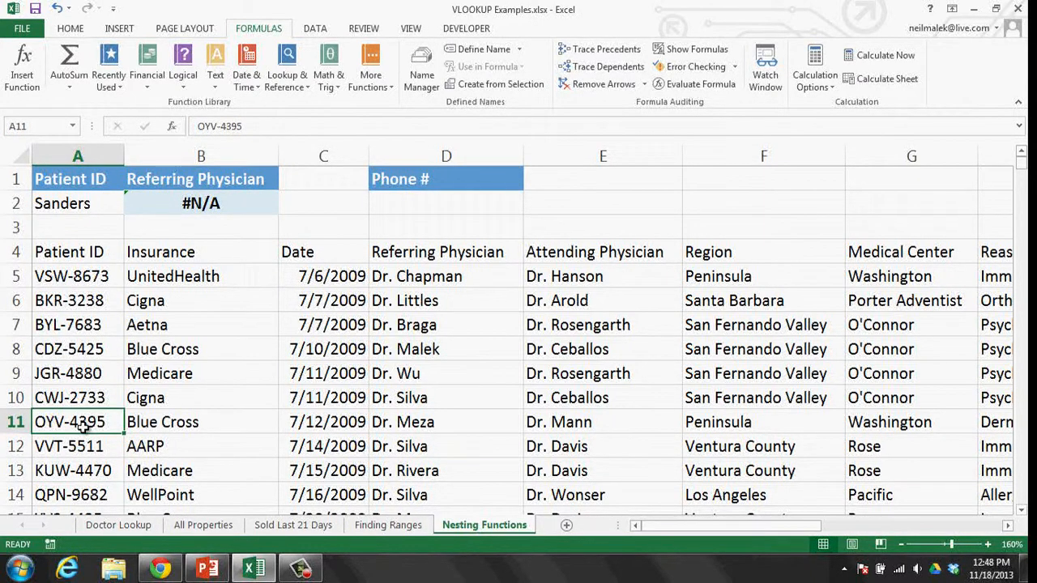
key("ctrl+c")
left_click(65, 203)
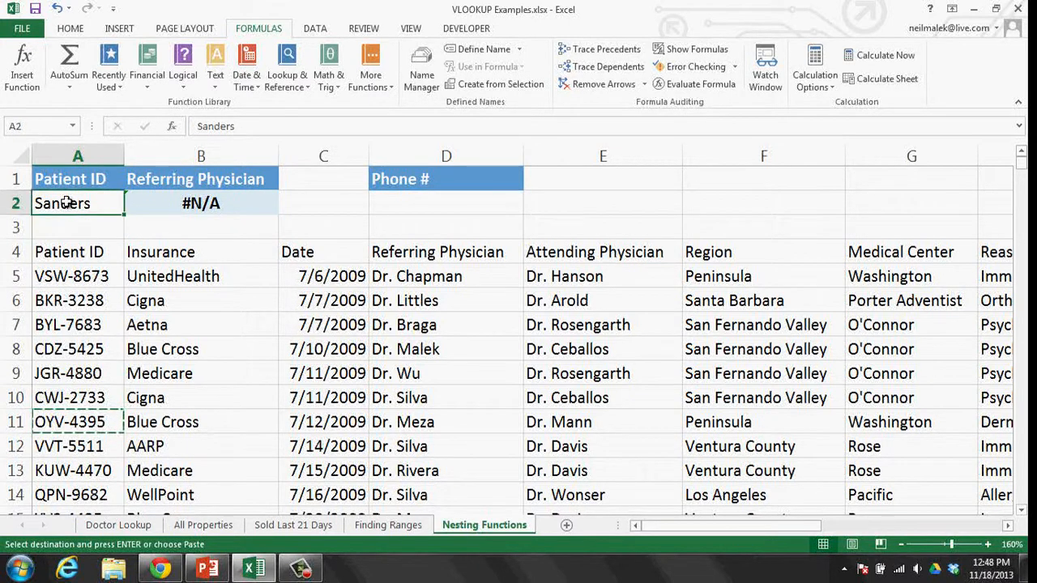
key("ctrl+v")
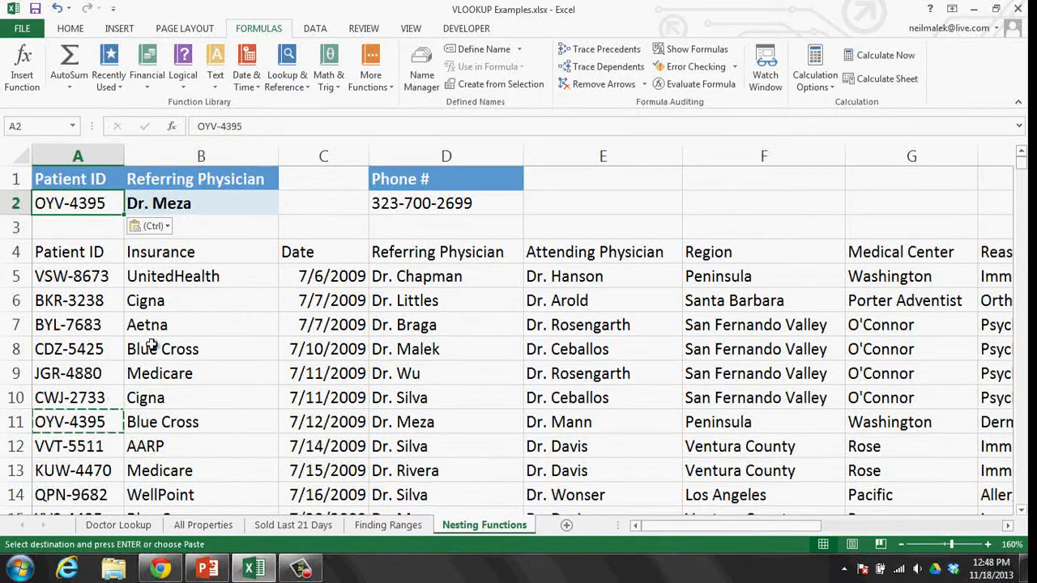
- Paste patient ID CWJ-2733 into A2, then review the B2 and D2 lookup formulas
left_click(77, 399)
key("ctrl+c")
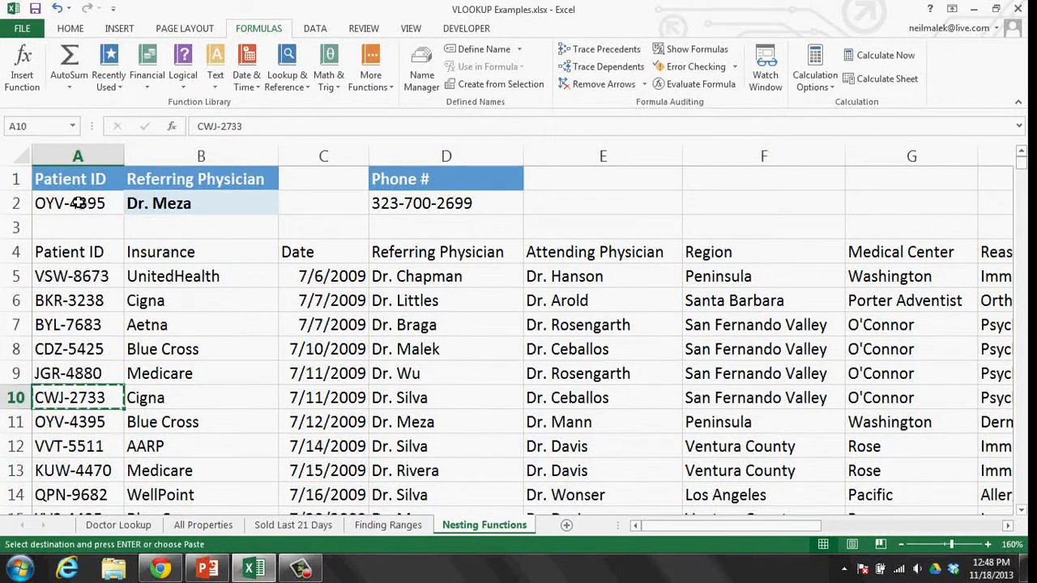
left_click(79, 204)
key("ctrl+v")
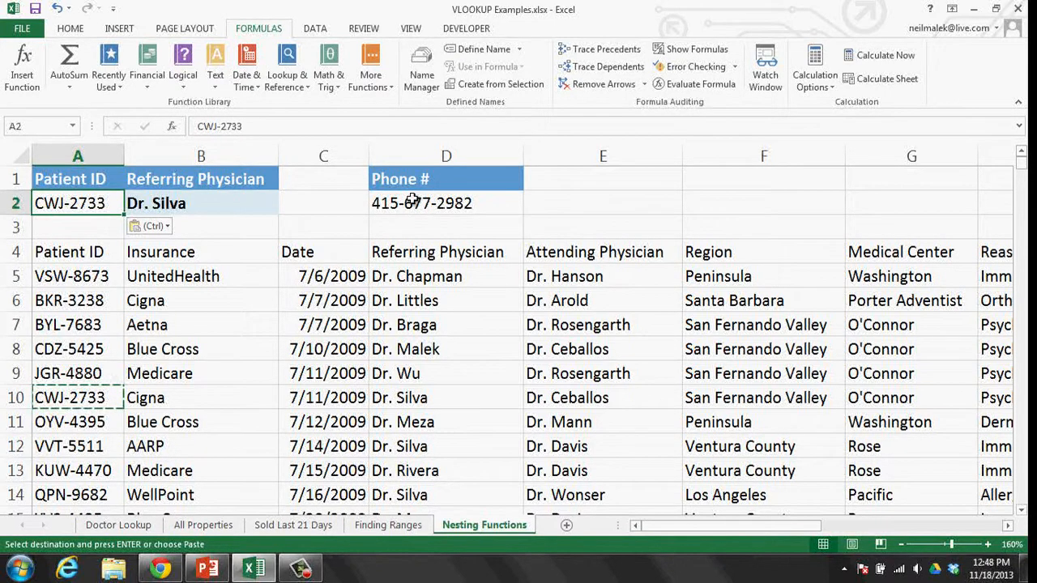
left_click(202, 203)
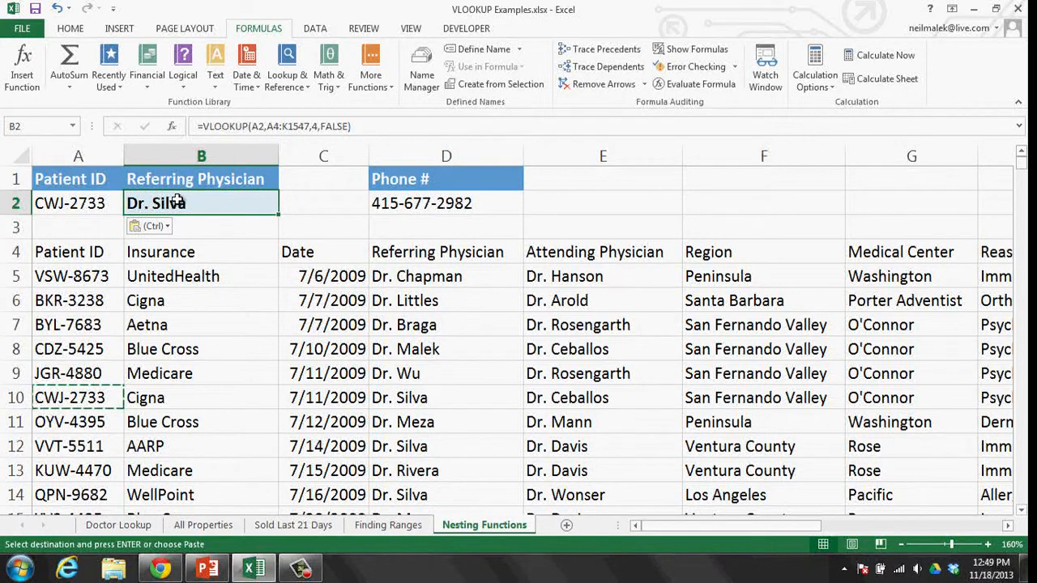
left_click(445, 210)
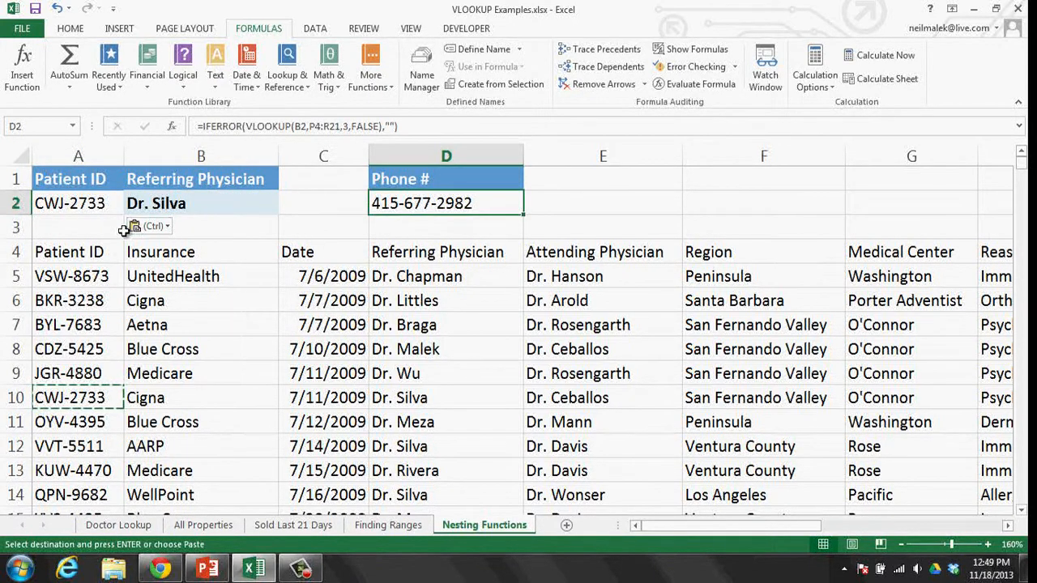
- Enter the unknown ID 'Sanders' in A2; B2 shows #N/A and D2 stays blank
left_click(96, 205)
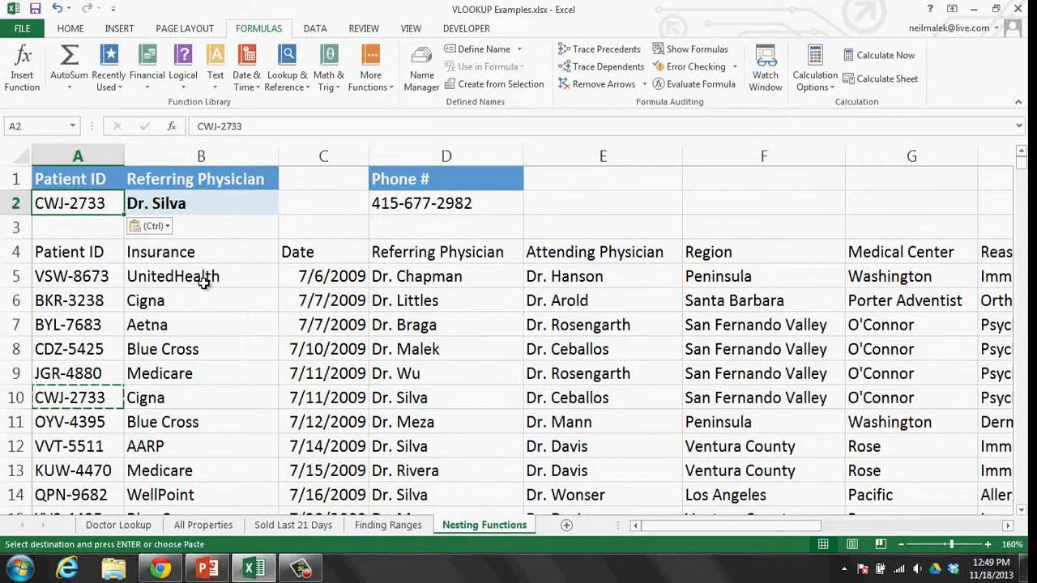
type("Sanders")
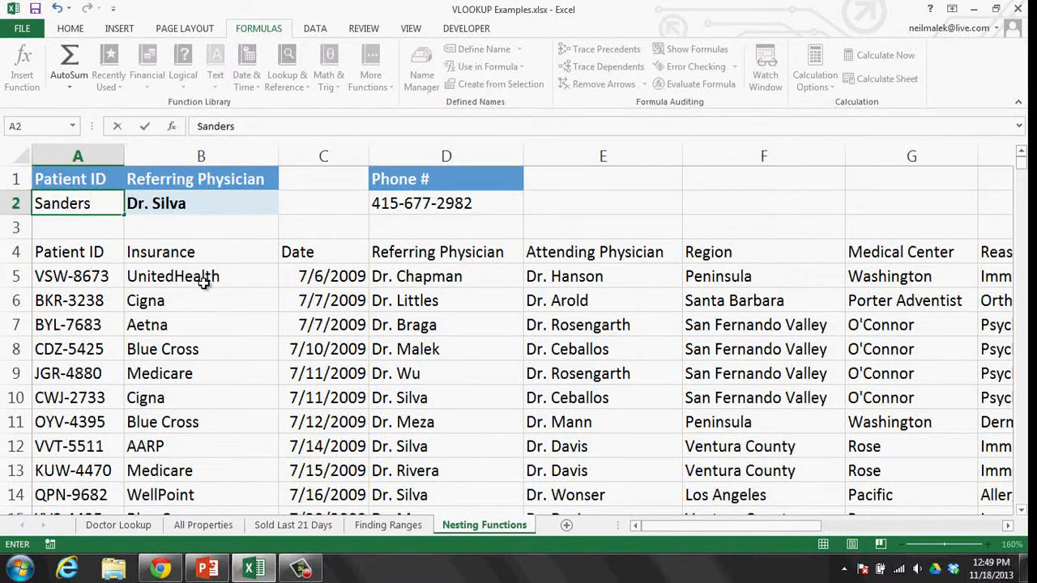
key("Return")
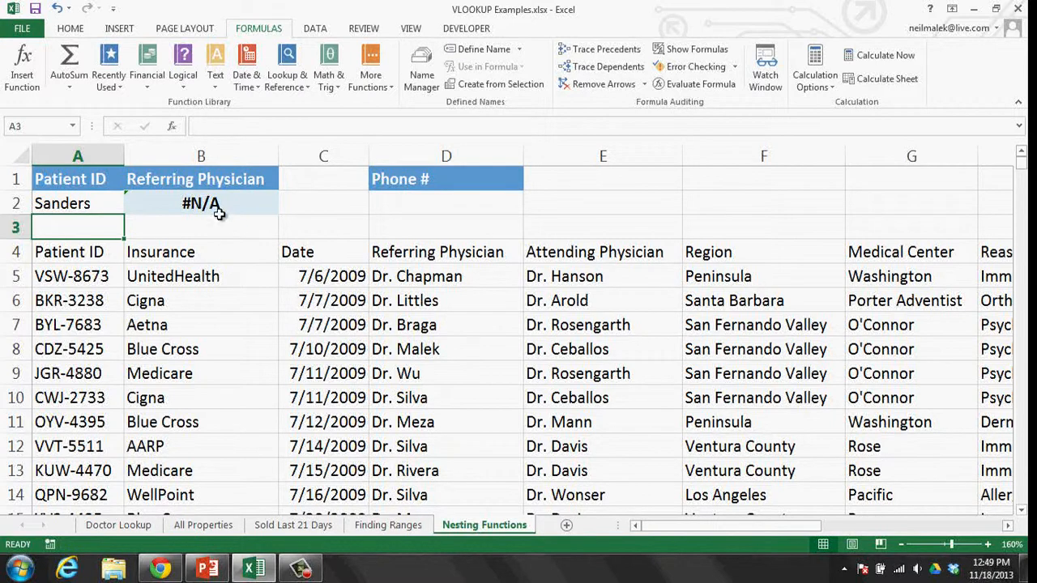
left_click(219, 213)
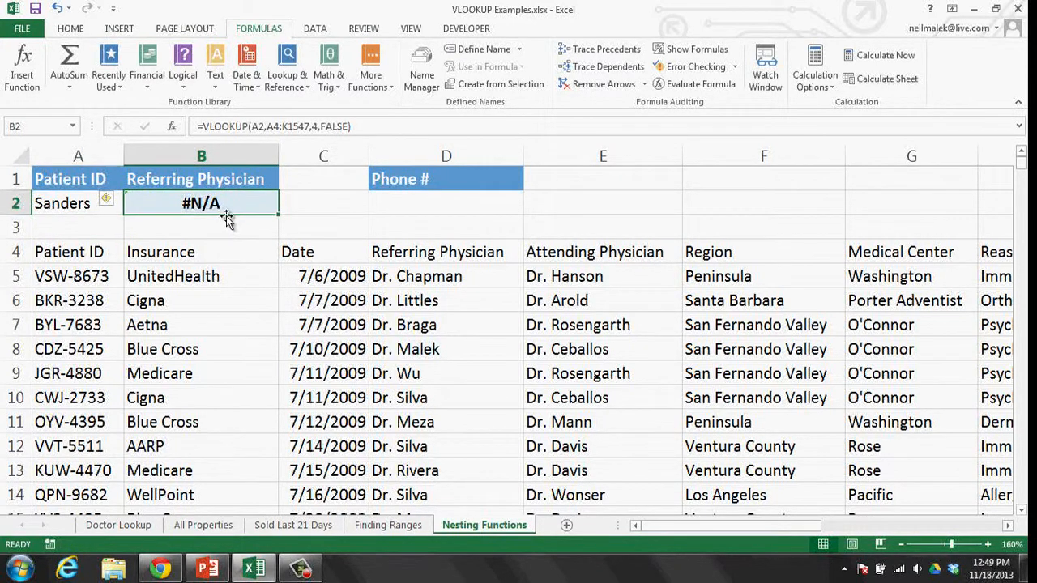
left_click(450, 205)
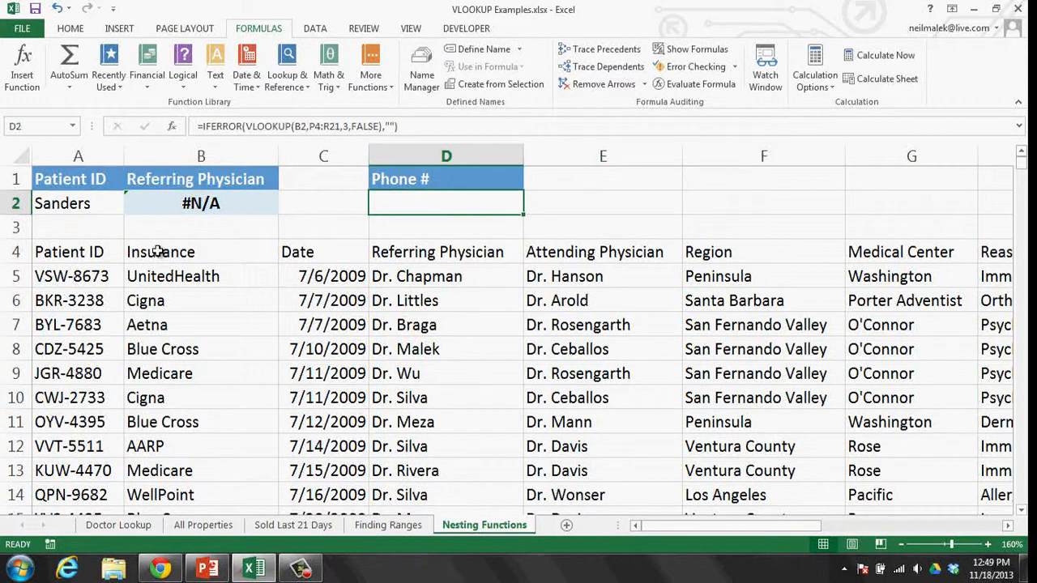
- Try pasting BKR-3238 into A2, undo back to Sanders, and cancel the copy marquee
left_click(86, 299)
key("ctrl+c")
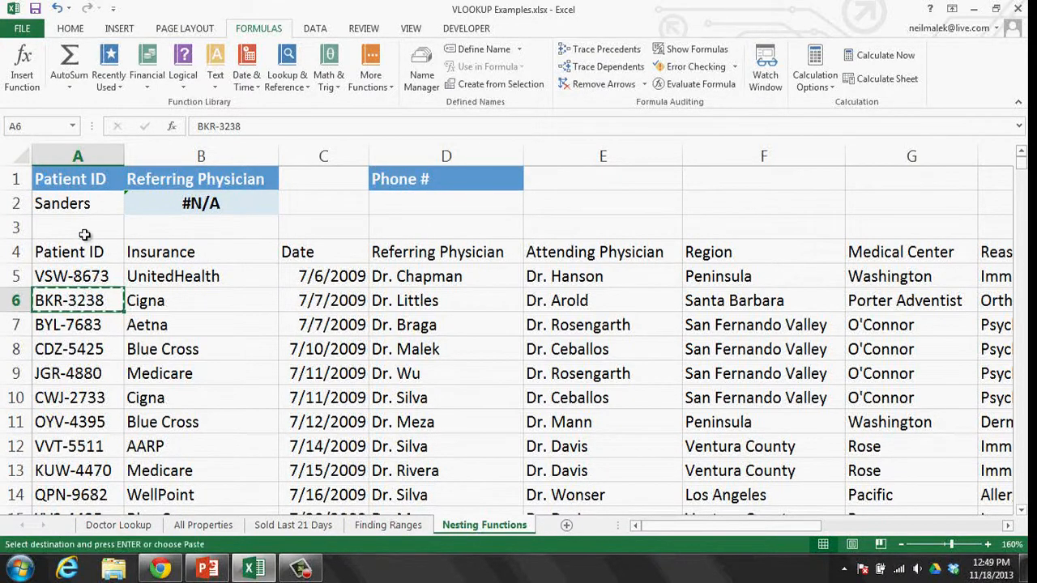
left_click(85, 203)
key("ctrl+v")
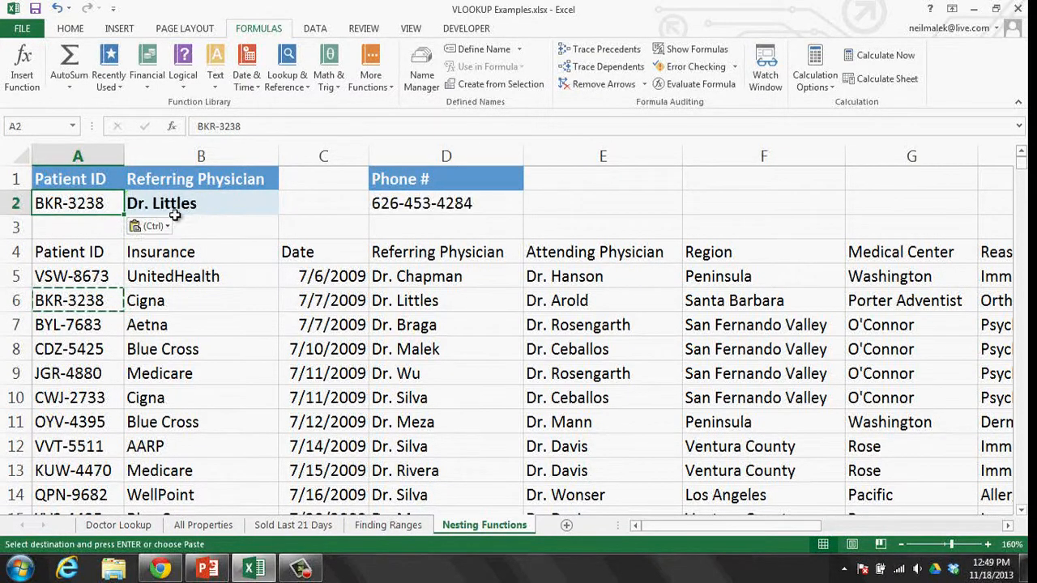
key("ctrl+z")
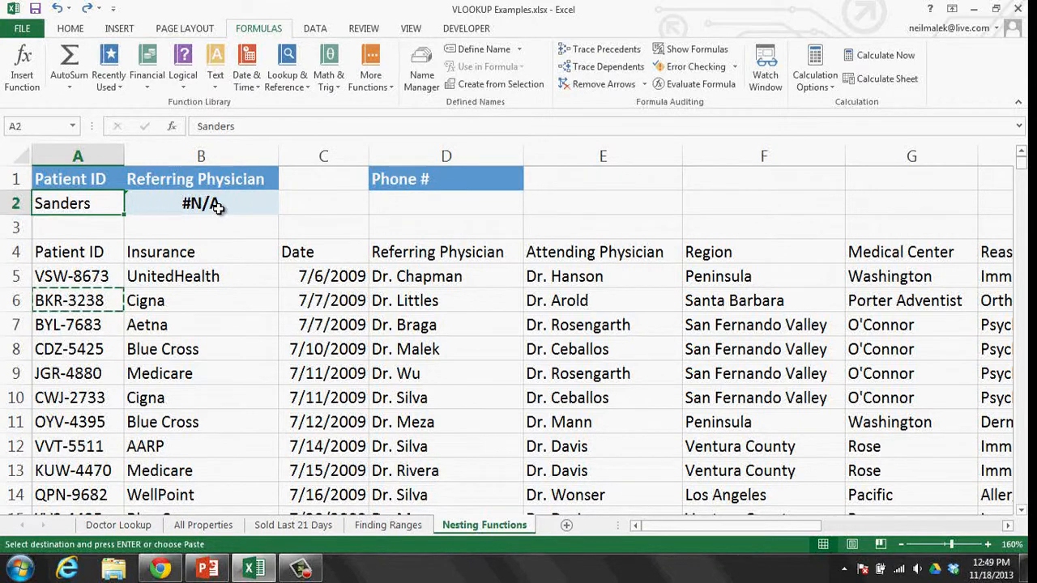
key("Escape")
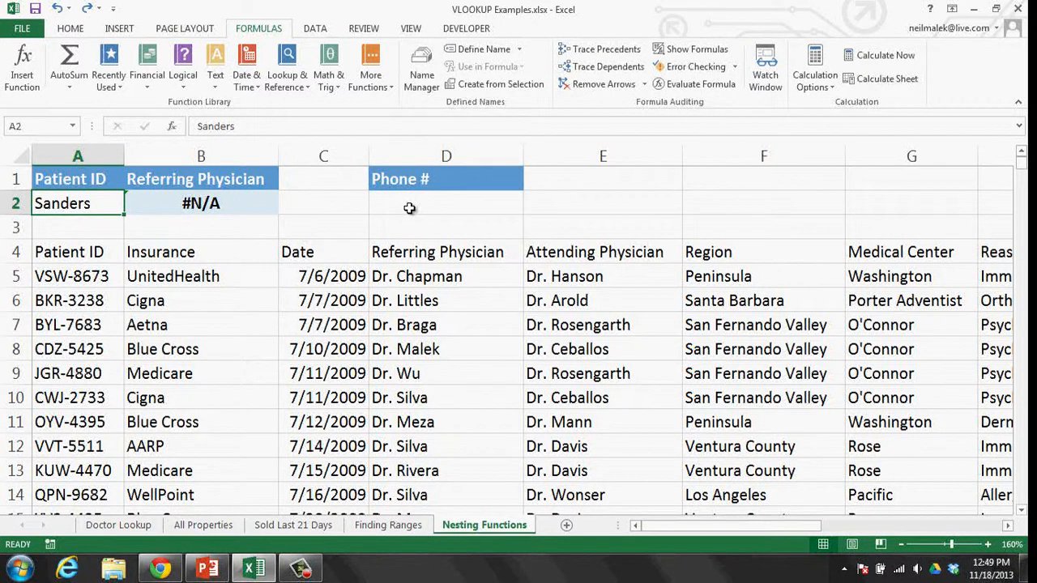
- Show formulas with Ctrl+` and read D2's IFERROR(VLOOKUP(B2,P4:R21,3,FALSE)) with blank fallback
key("ctrl+grave")
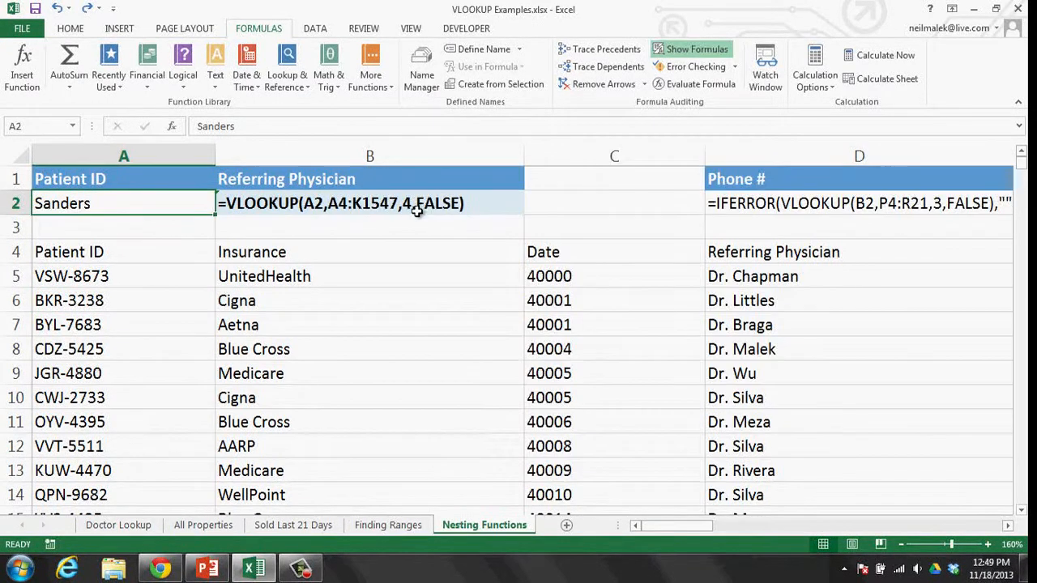
left_click(1008, 525)
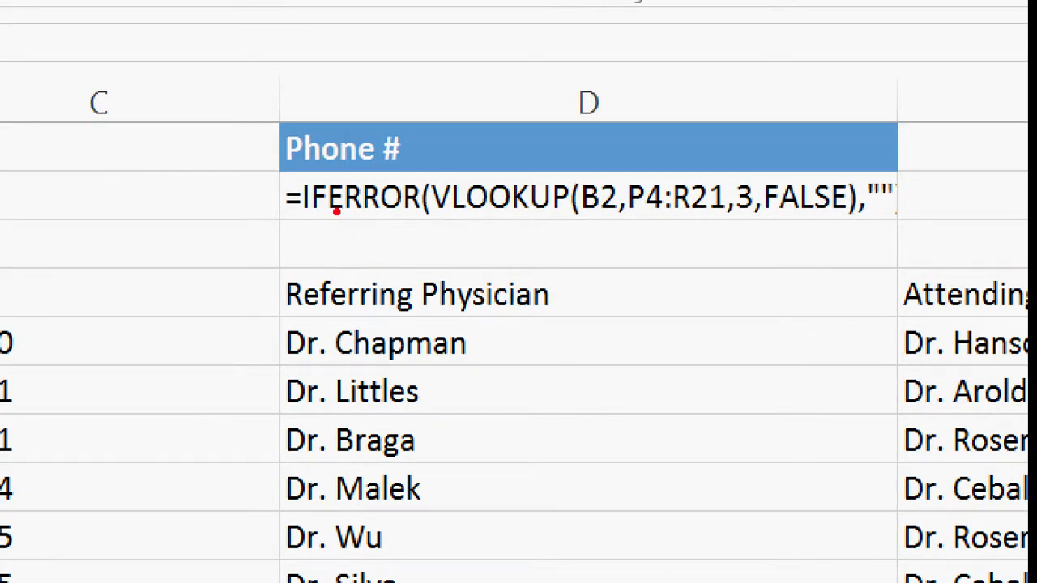
mouse_move(280, 172)
left_mouse_down()
mouse_move(560, 220)
mouse_move(901, 220)
left_mouse_up()
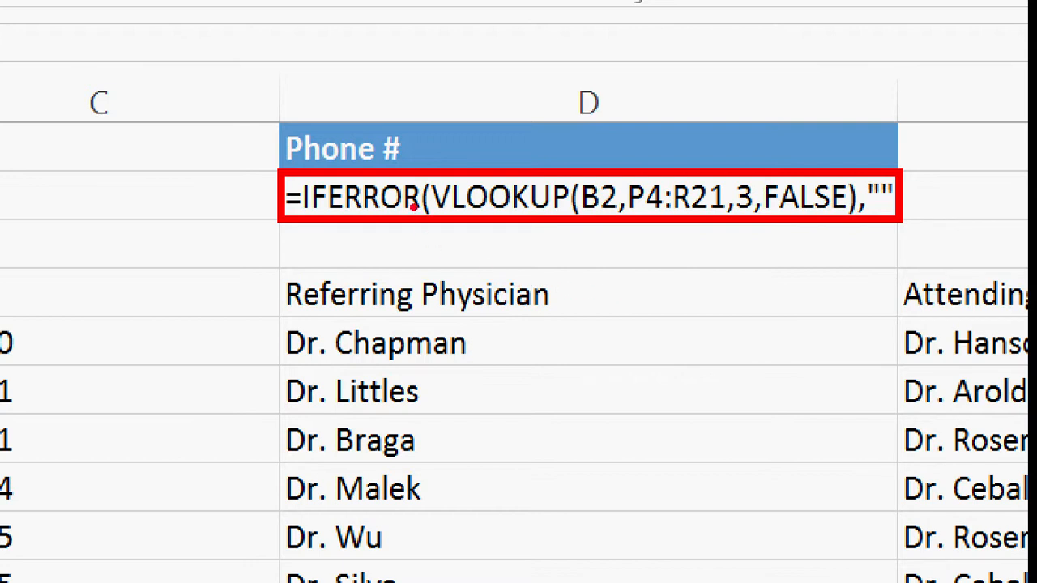
mouse_move(367, 166)
left_mouse_down()
mouse_move(348, 92)
mouse_move(365, 52)
left_mouse_up()
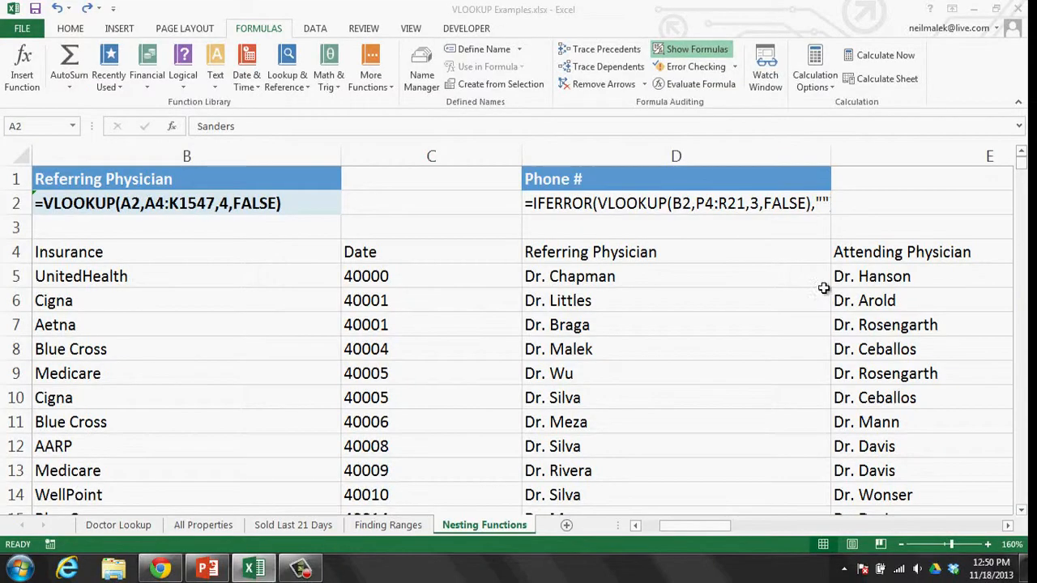
- Turn off Show Formulas and copy the first patient ID from A5 into A2, filling B2
key("ctrl+grave")
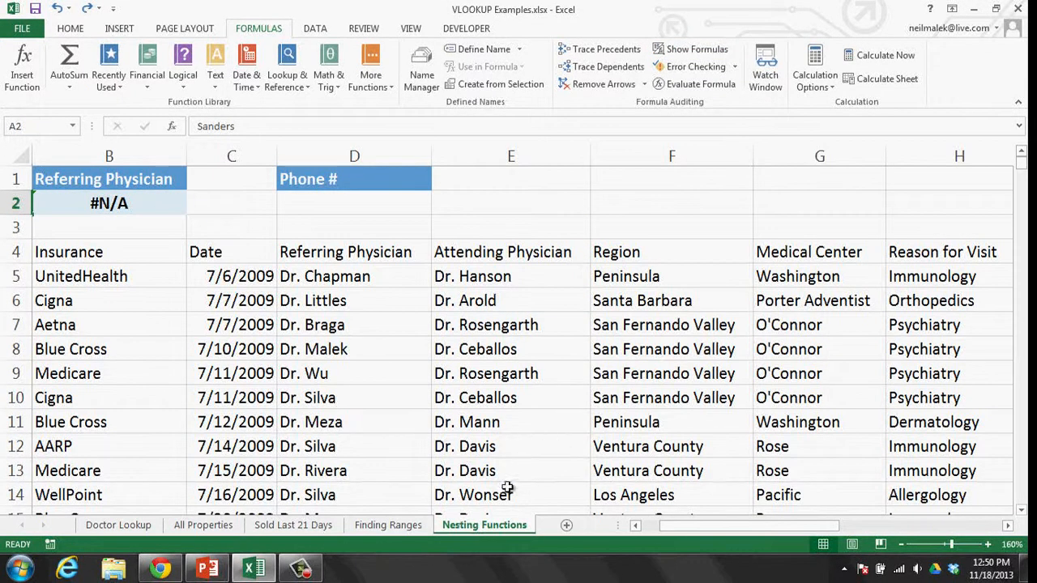
left_click(652, 527)
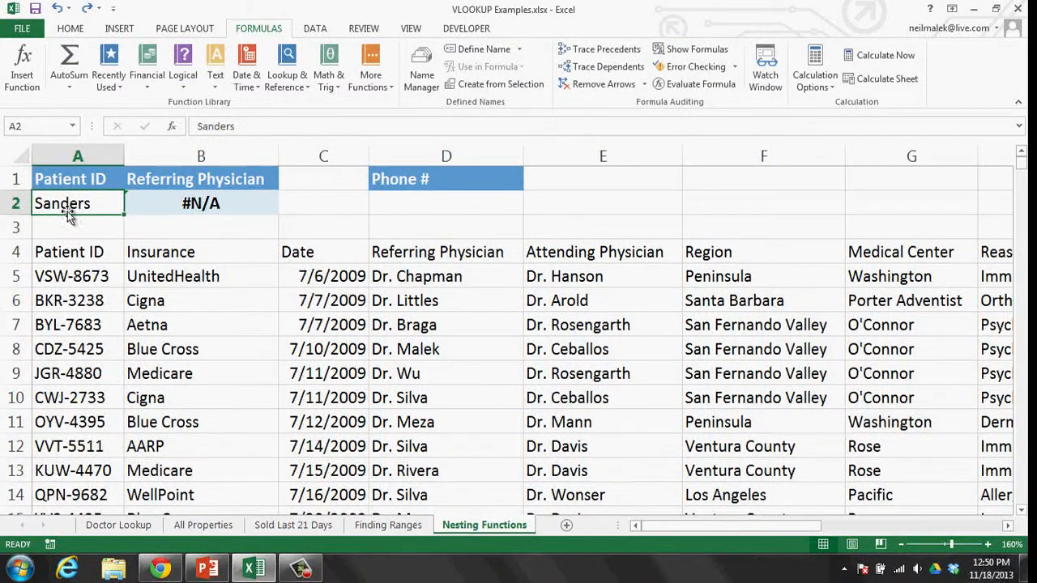
left_click(81, 275)
key("ctrl+c")
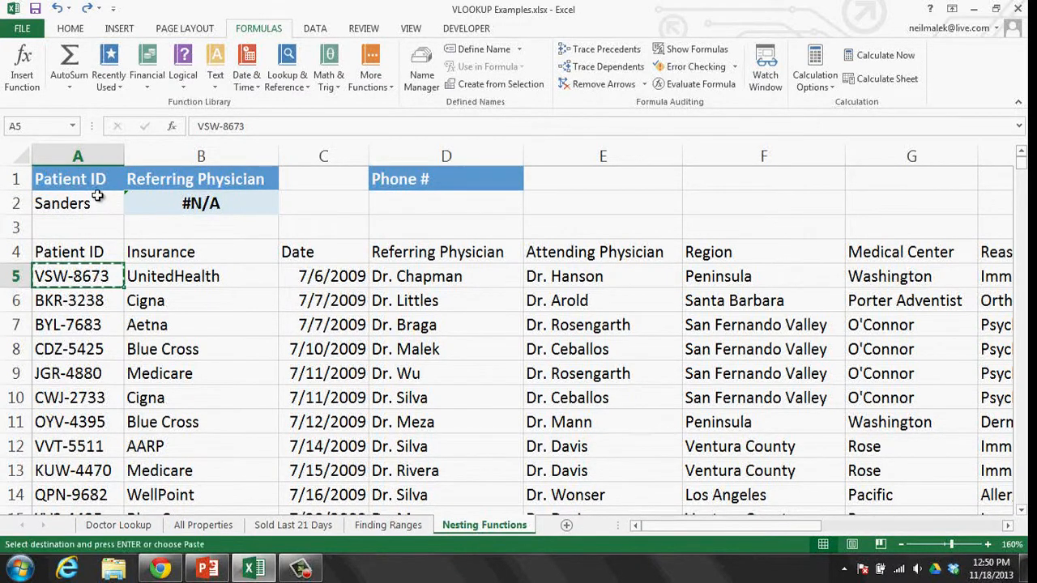
left_click(97, 196)
key("ctrl+v")
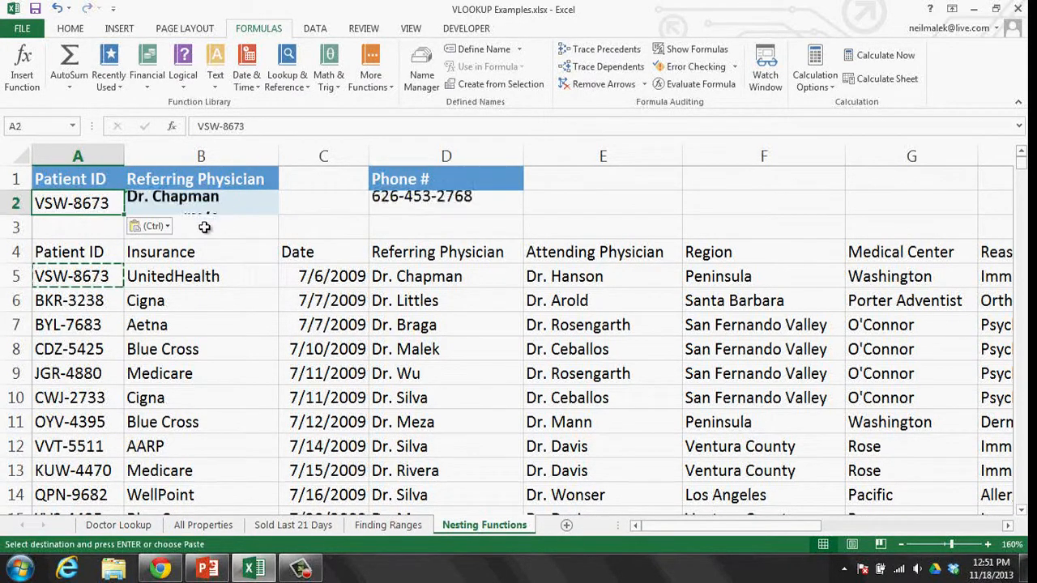
left_click(213, 203)
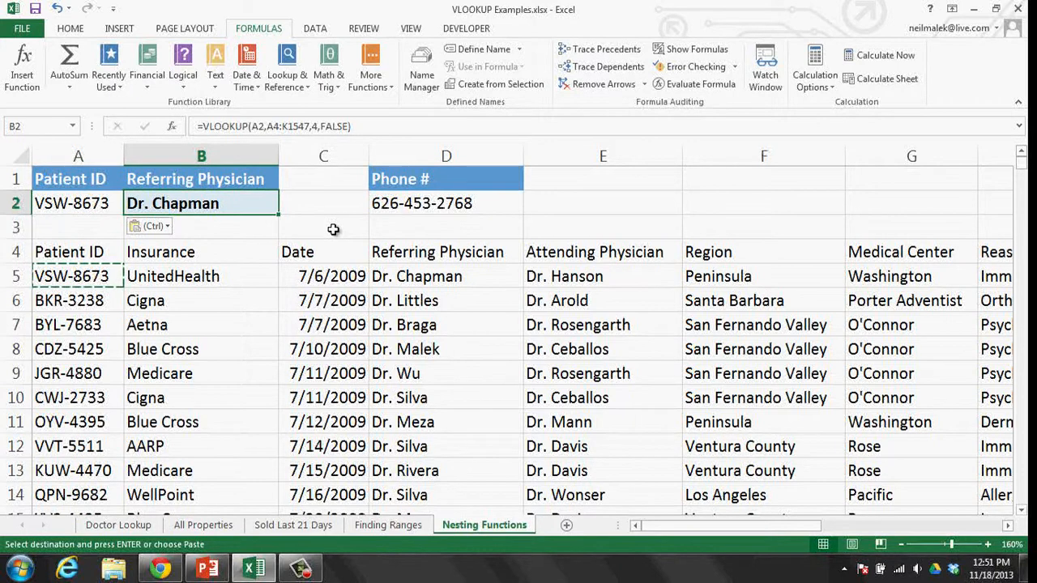
- Head column C 'Attending Physician' in C1 and autofit the column width
left_click(323, 180)
type("At")
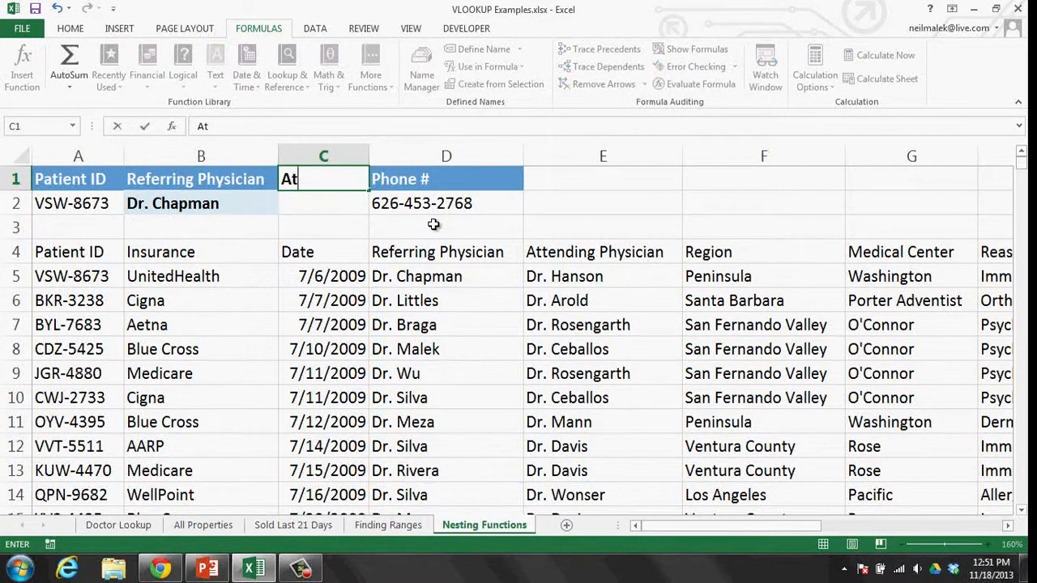
type("tending P")
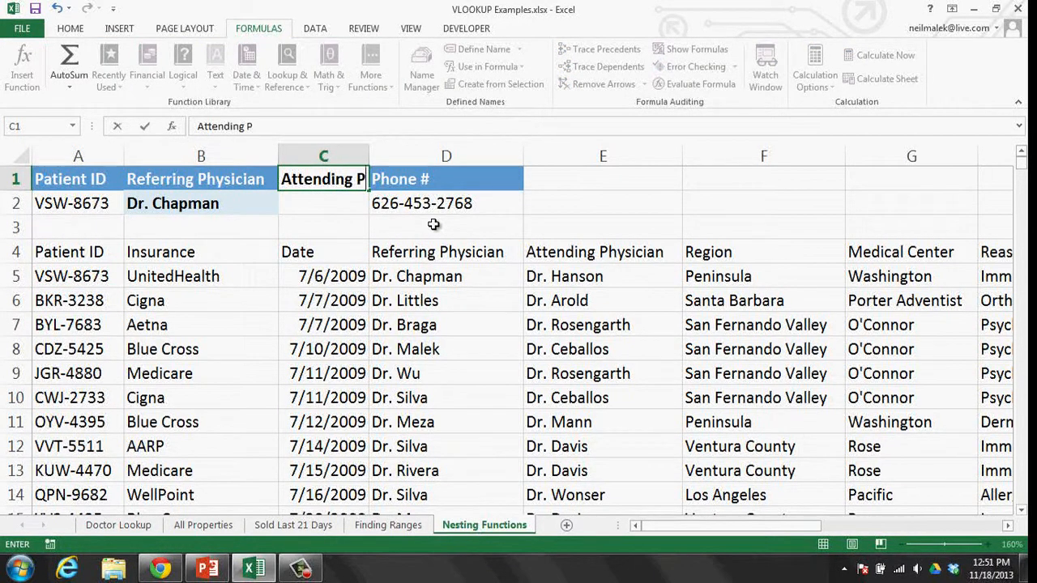
type("hysician")
key("Return")
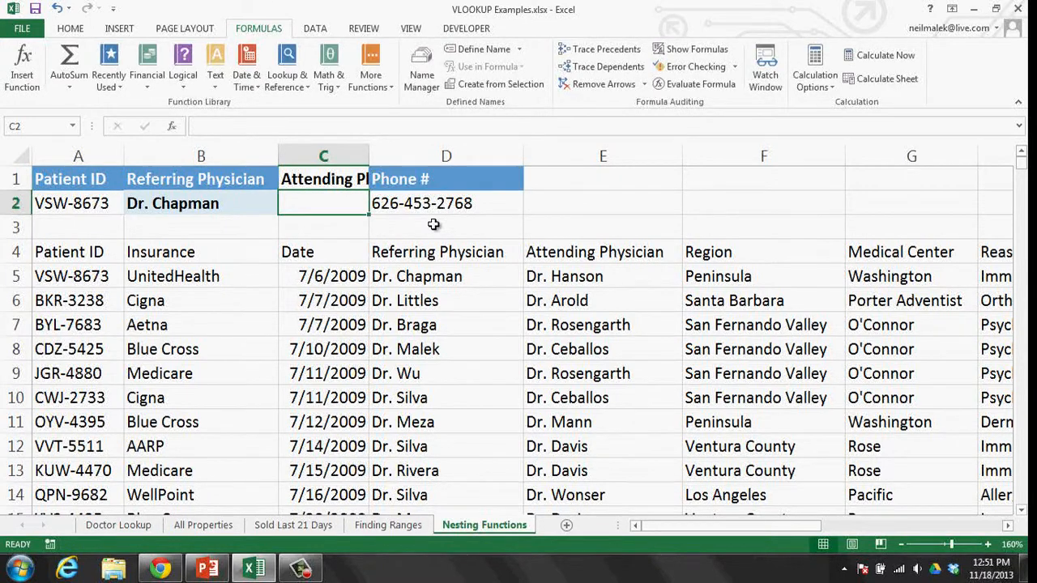
double_click(369, 156)
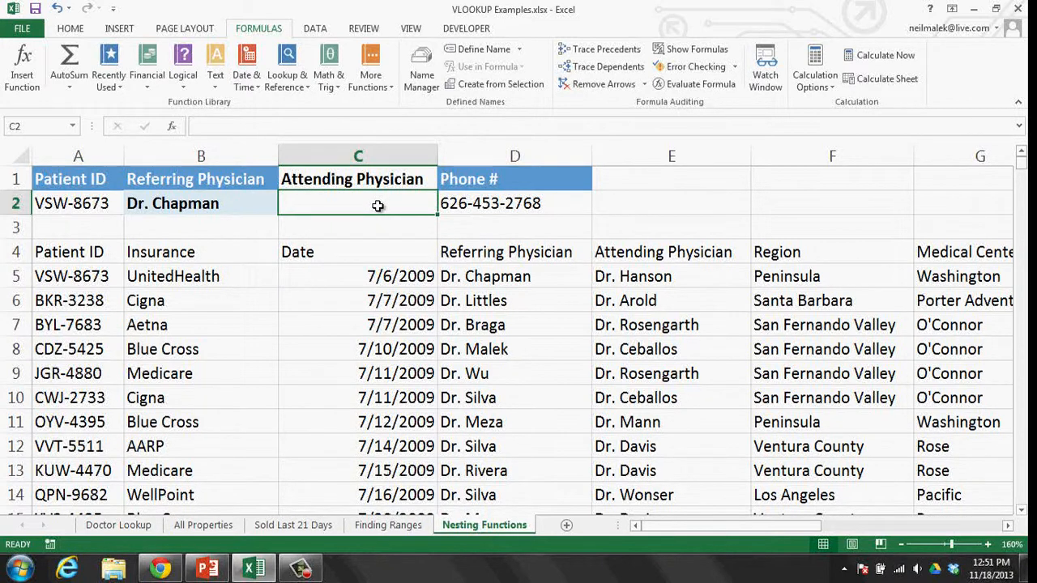
- Open the Formulas > Logical function dropdown with C2 selected
left_click(179, 79)
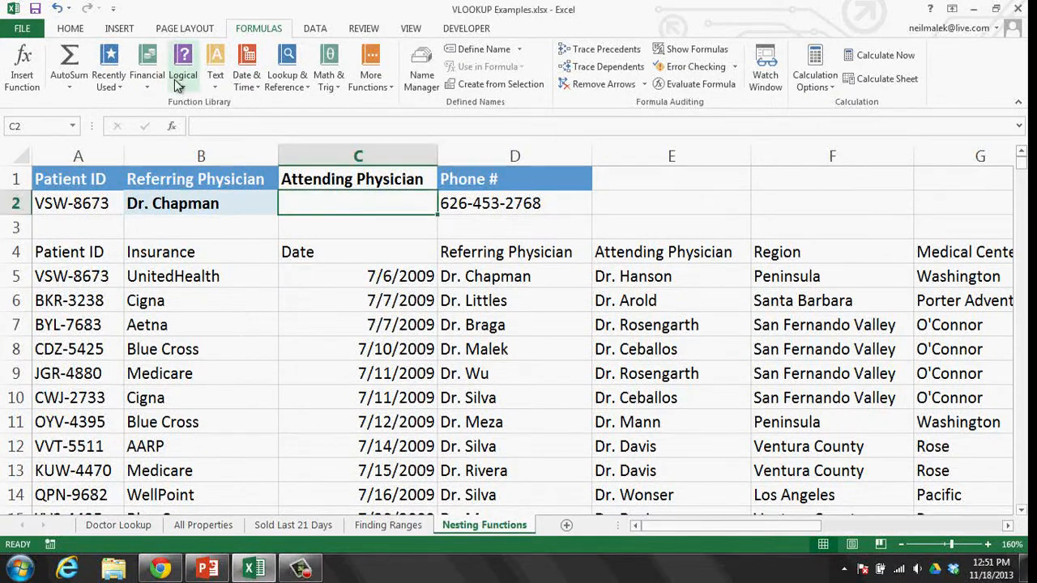
- Insert IFERROR in C2 and begin its Value as VLOOKUP(A2,A4:K1547
left_click(357, 137)
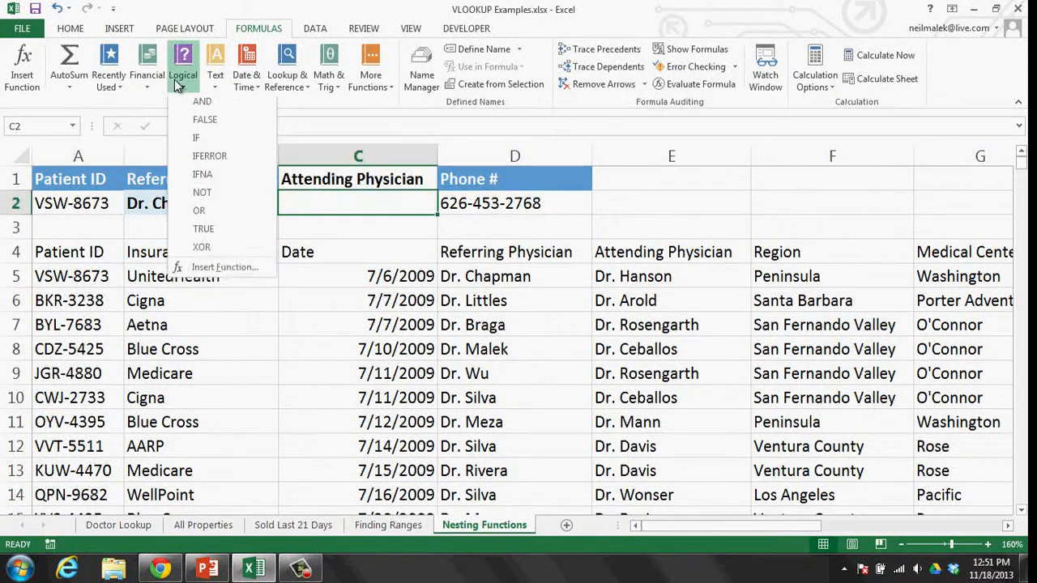
left_click(207, 156)
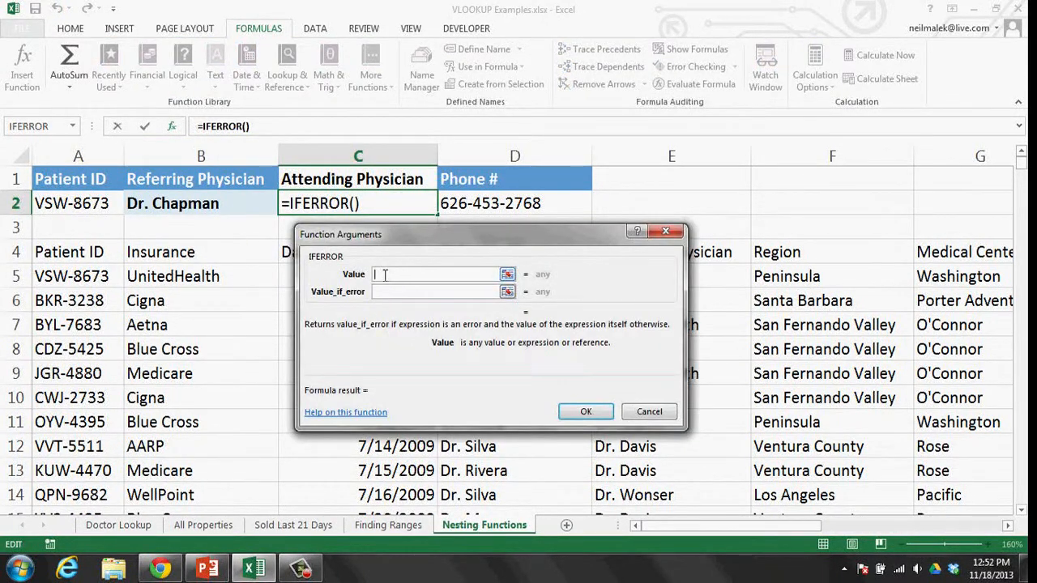
type("VLO")
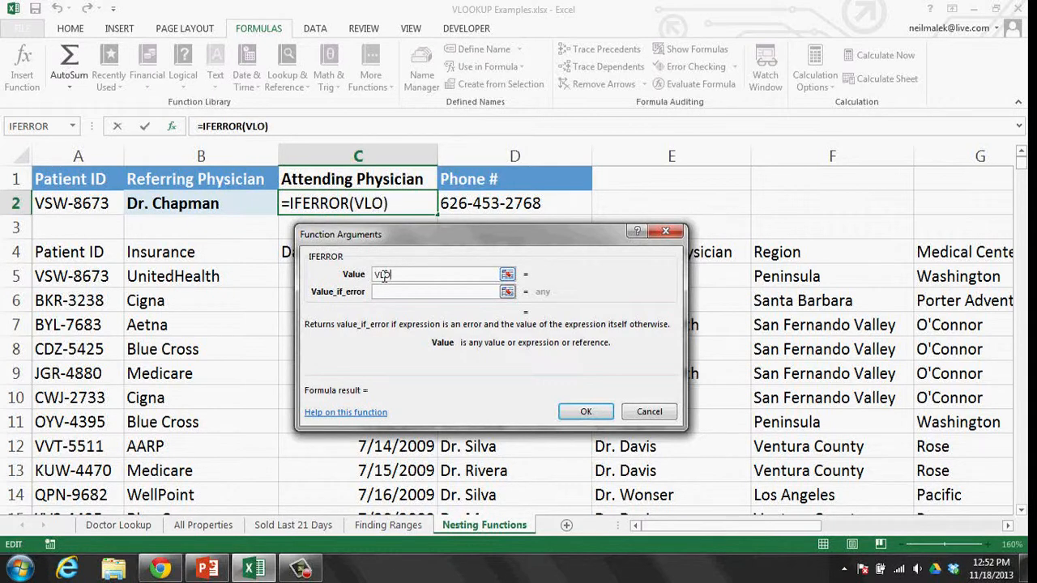
type("OKUP(")
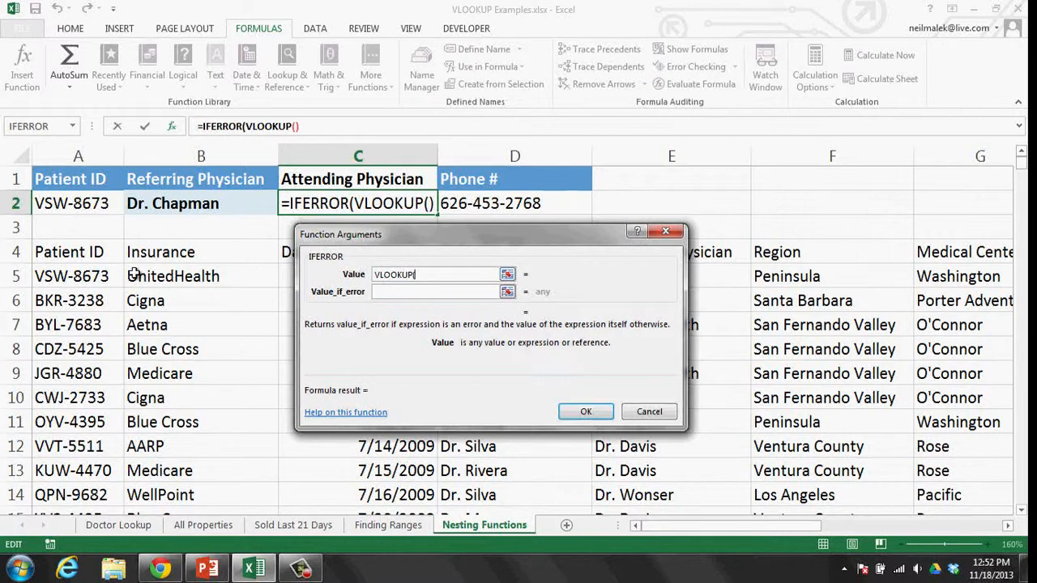
left_click(89, 204)
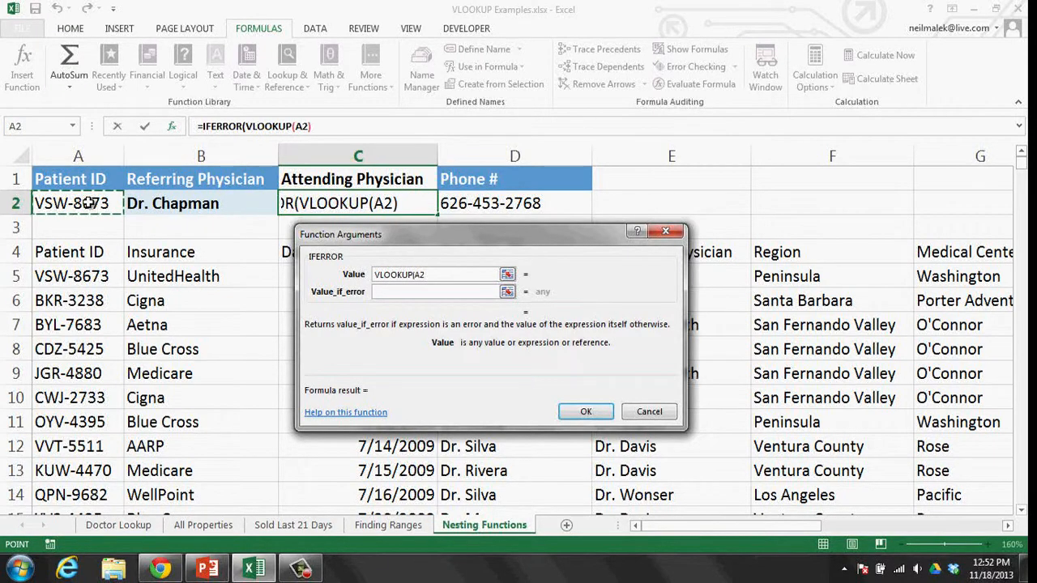
type(",")
left_click(96, 255)
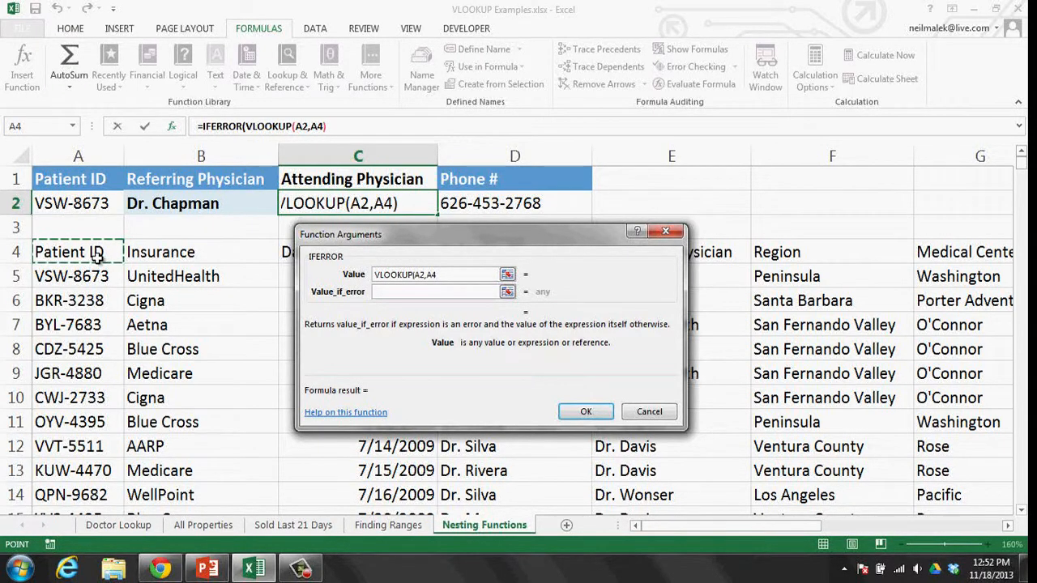
key("ctrl+shift+Right")
key("ctrl+shift+Down")
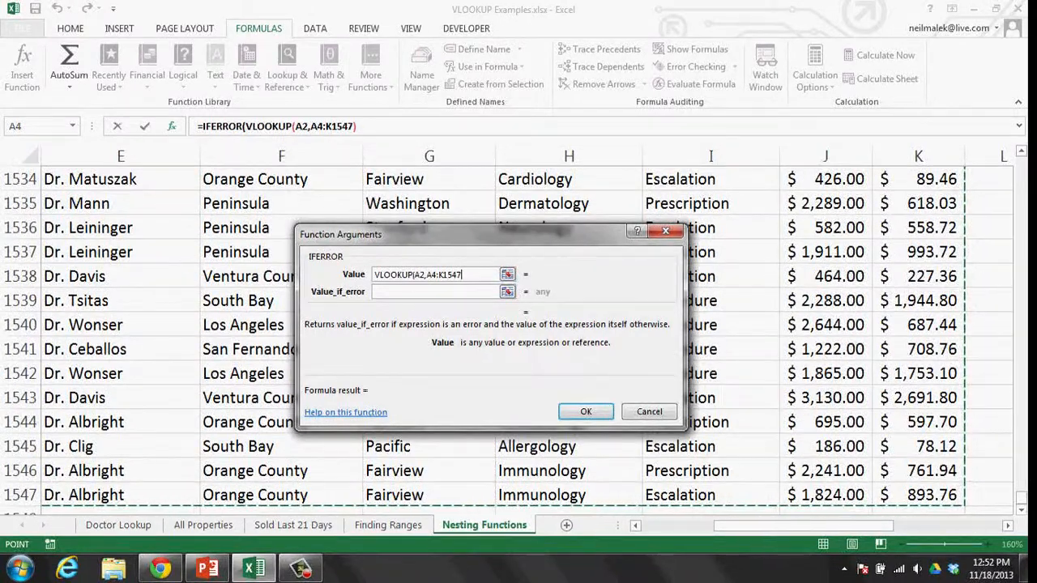
- Finish the lookup with column 5, FALSE, and set the error value to "No such patient"
left_click_drag(1021, 503, 1022, 174)
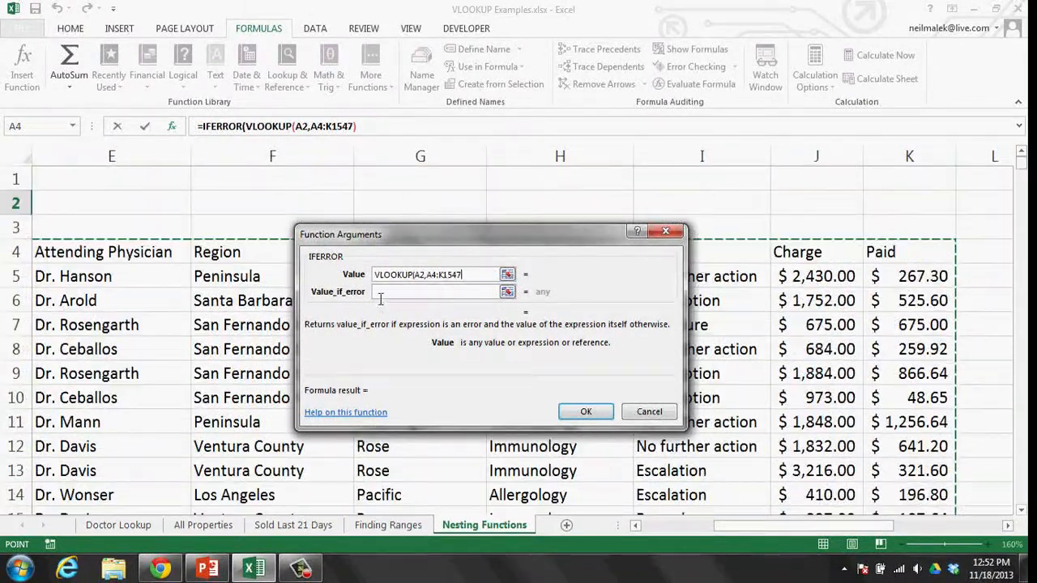
left_click(664, 527)
left_click_drag(422, 240, 389, 328)
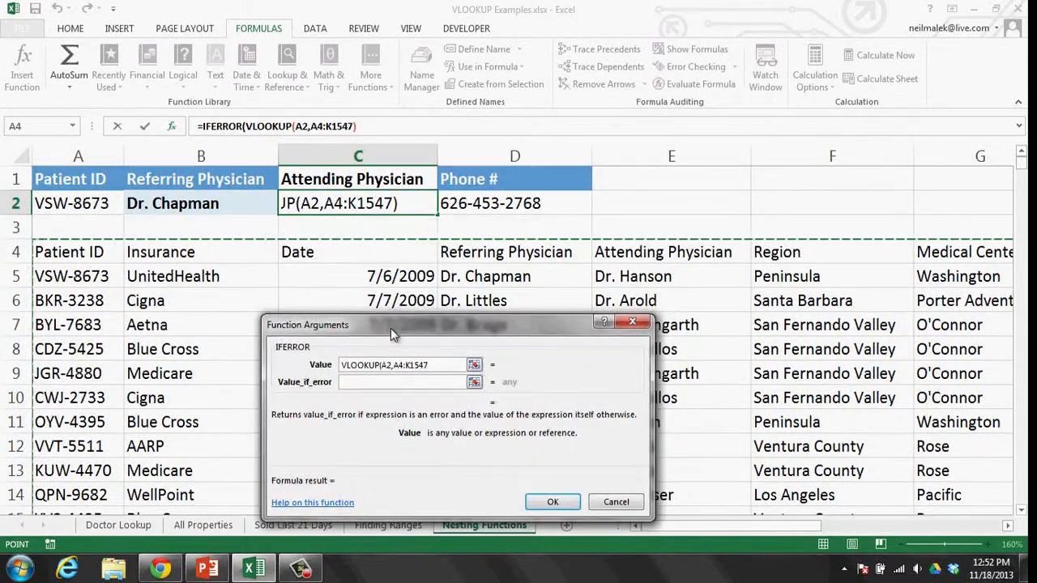
left_click(442, 364)
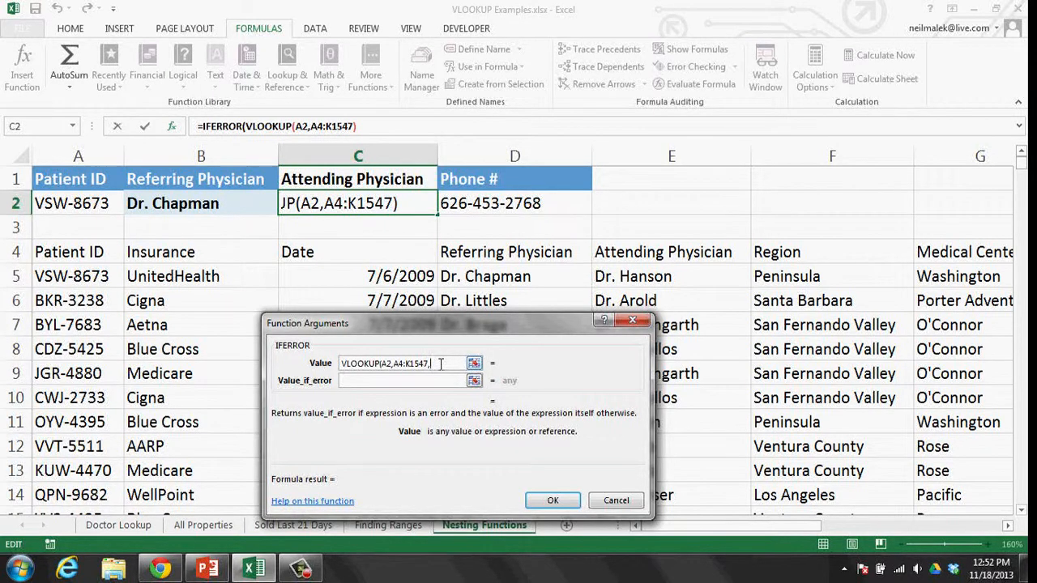
type(",5,")
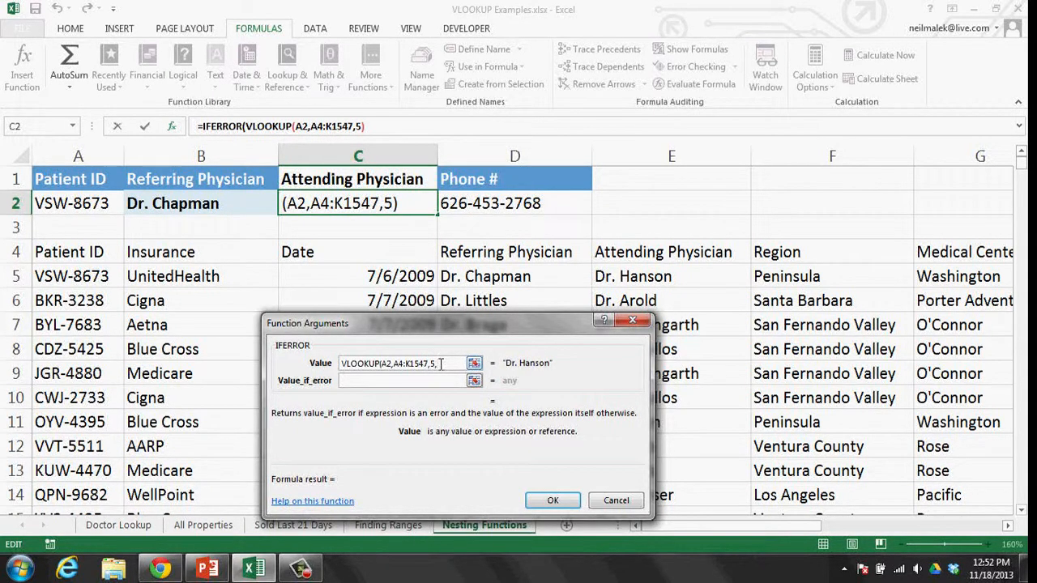
type("FALSE)")
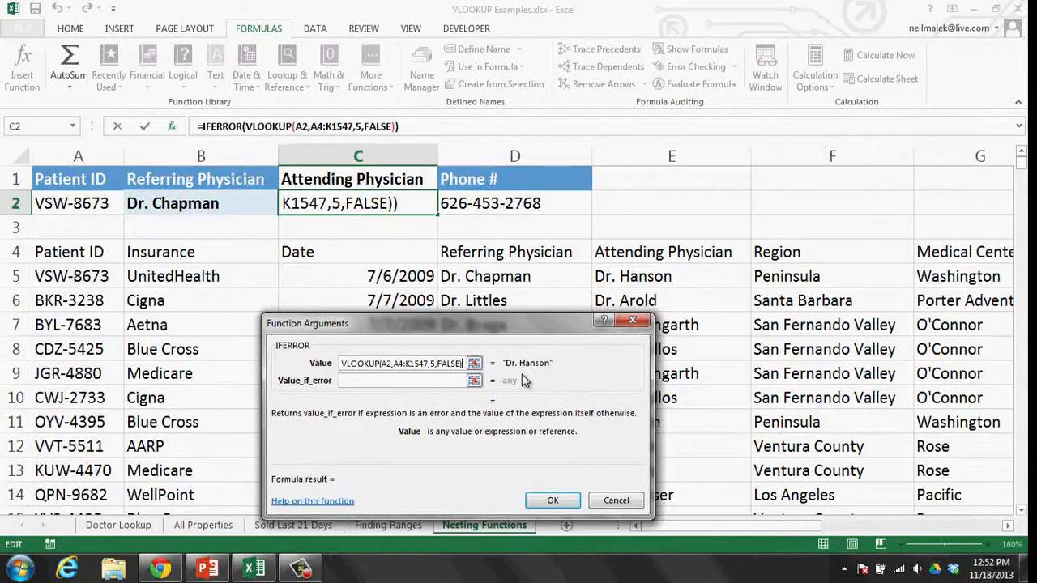
left_click(416, 384)
type("\"")
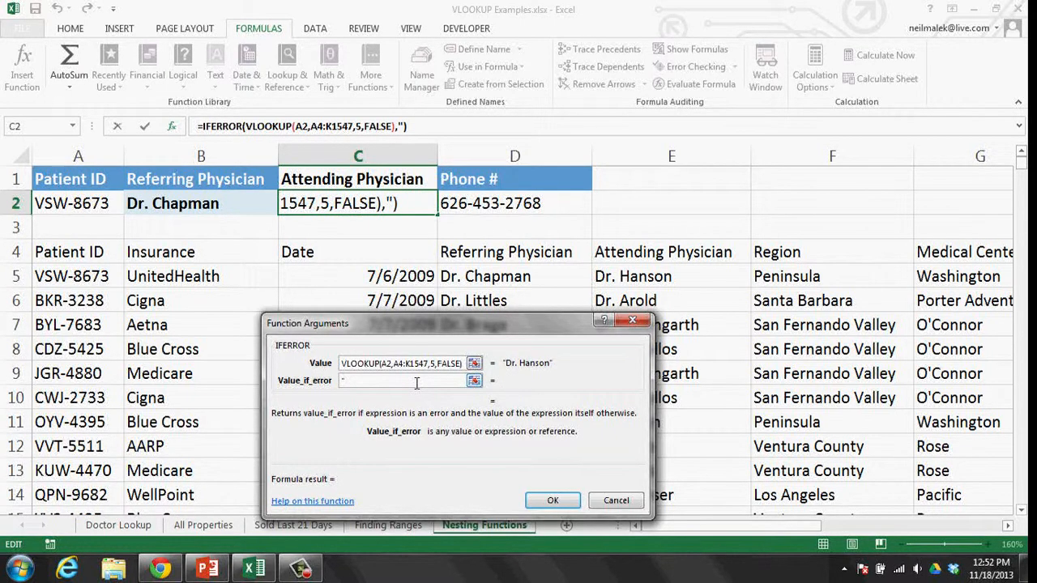
type("No such ")
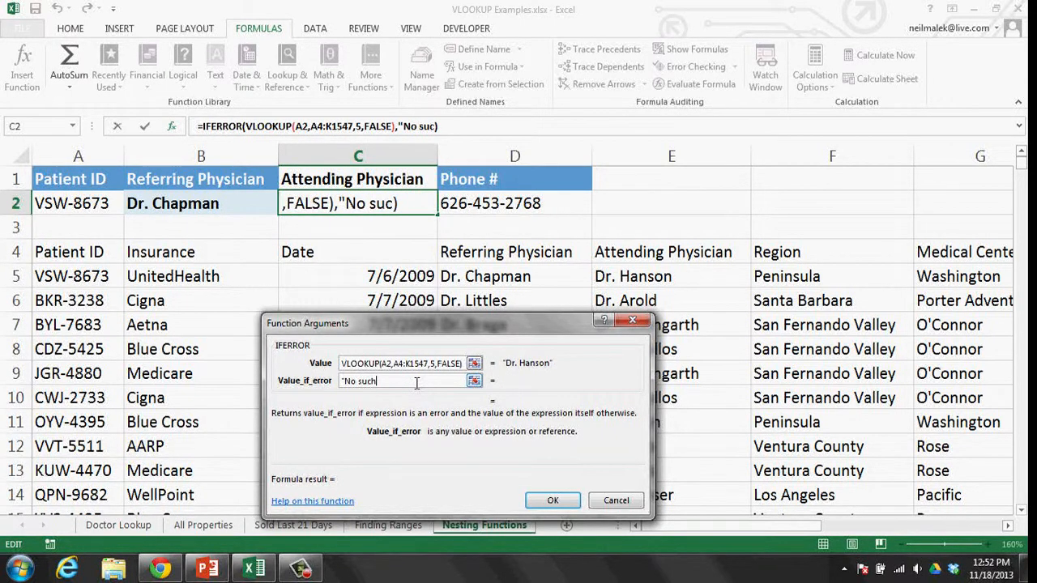
type("patient")
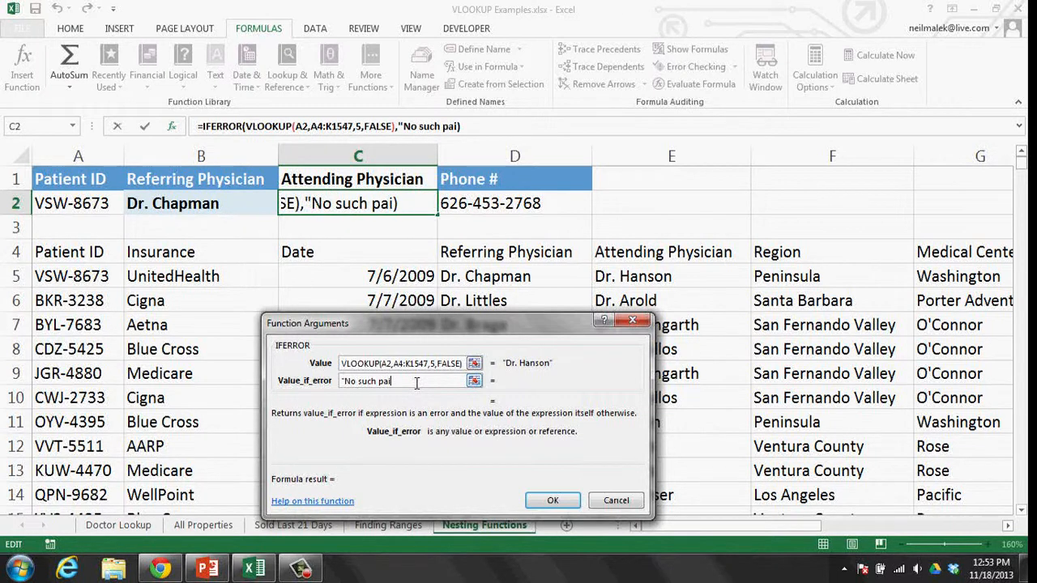
type("\"")
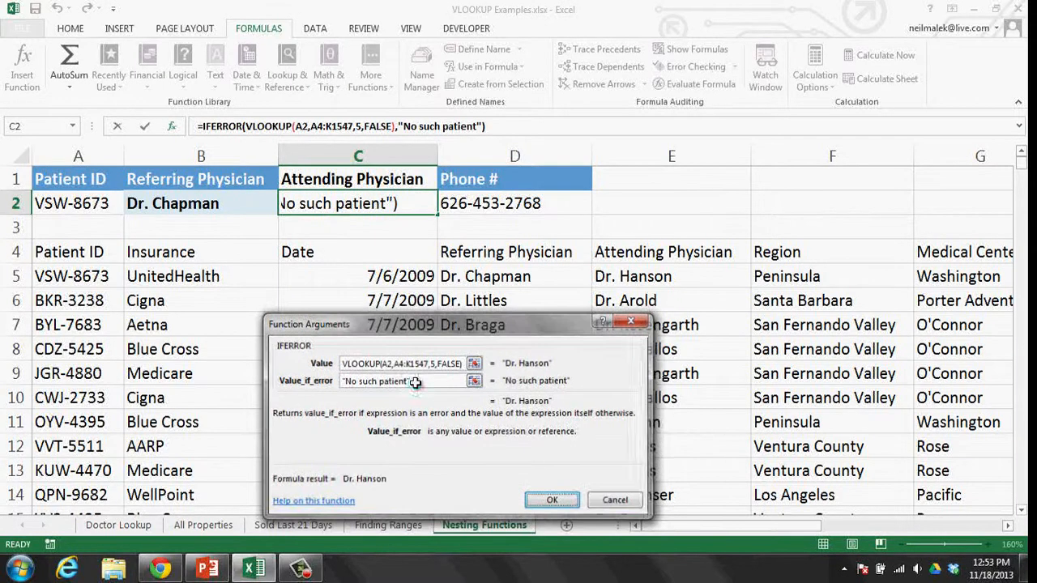
key("Return")
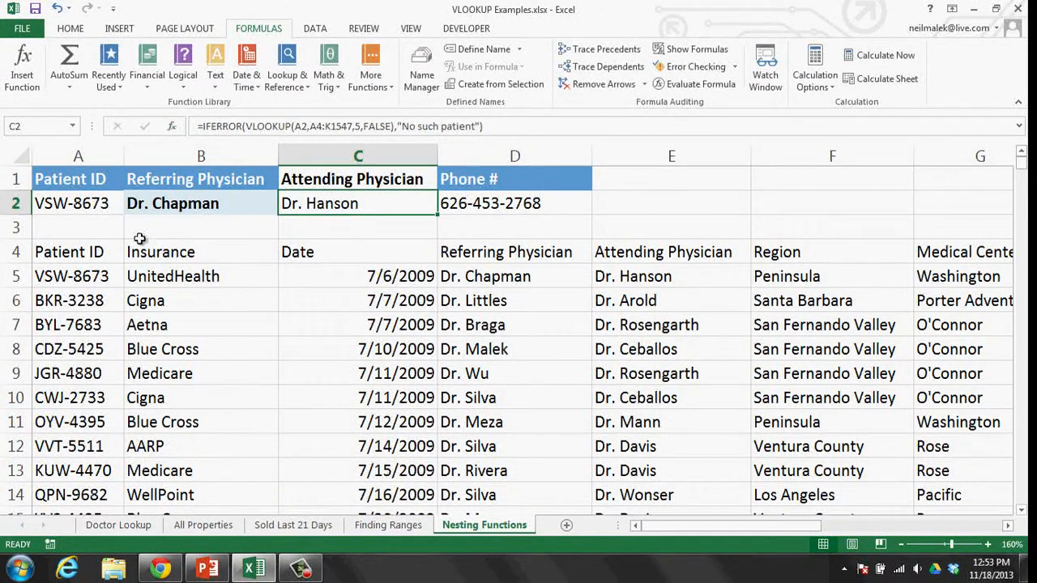
- Review the Patient ID in A2 and the lookup formulas in B2, C2 and D2
left_click(86, 208)
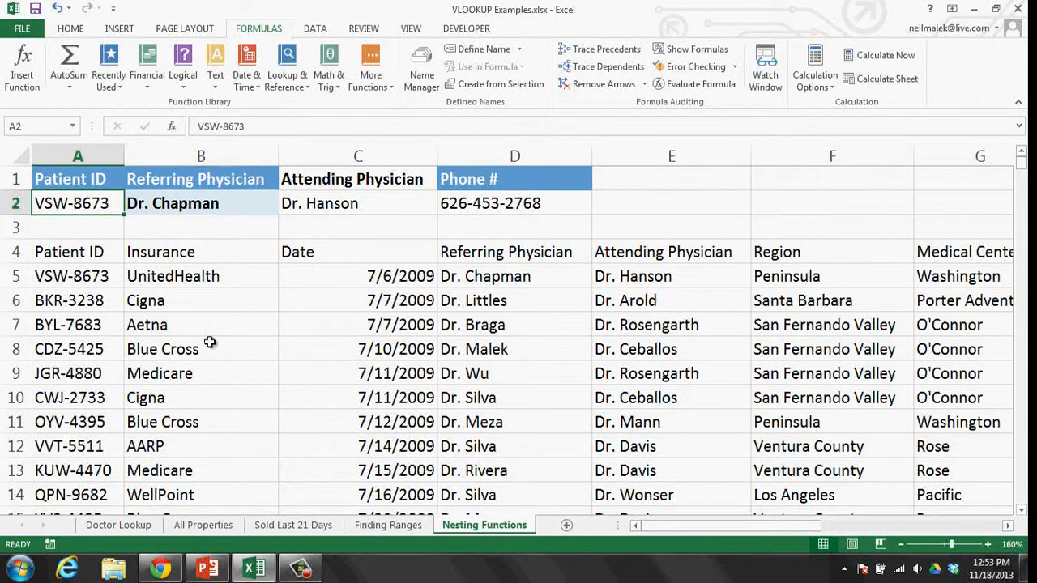
left_click(209, 204)
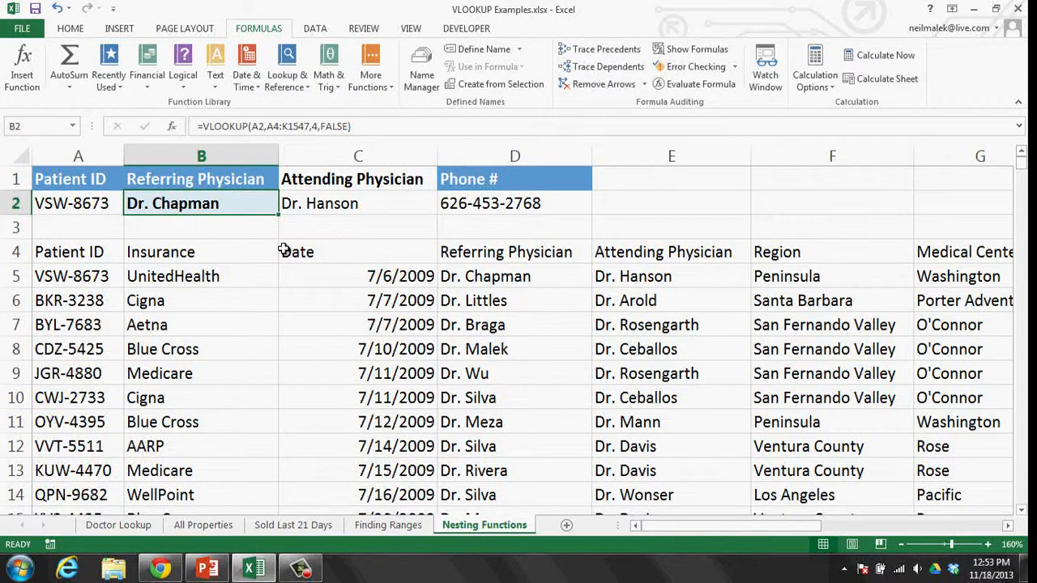
left_click(384, 206)
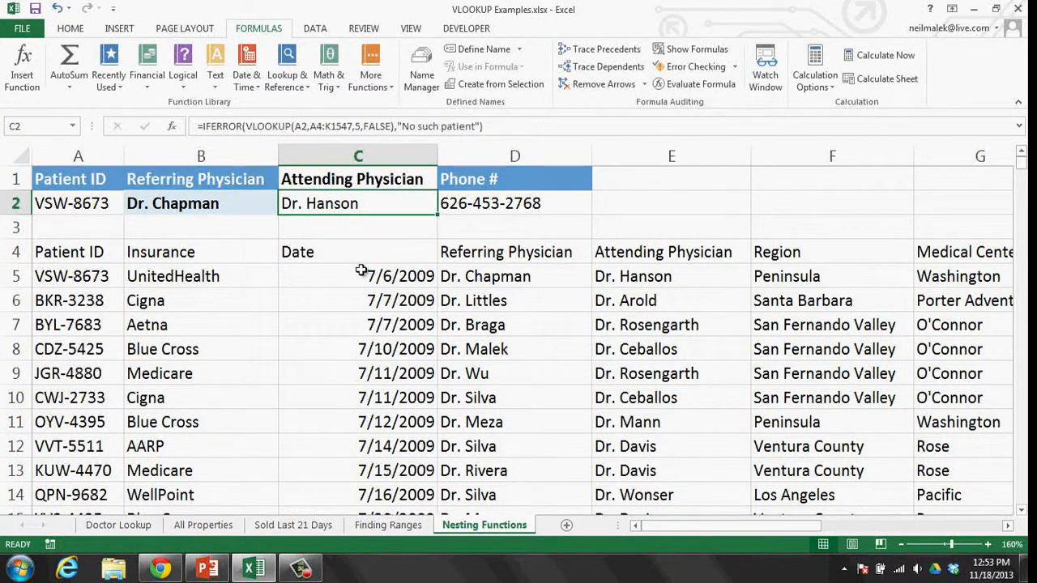
left_click(470, 208)
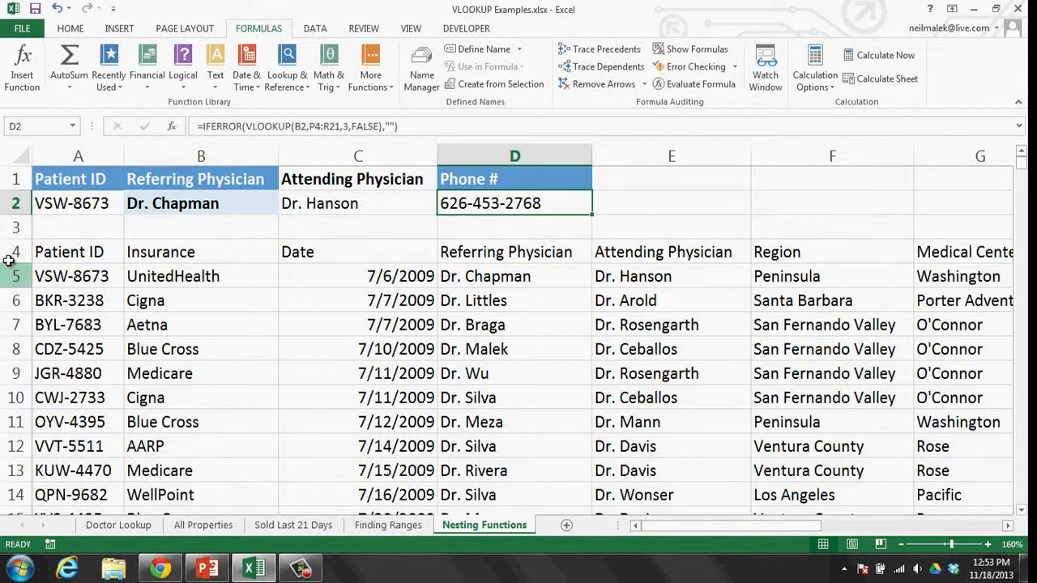
- Enter 'Sanders' in A2 and compare B2's #N/A with C2's "No such patient"
left_click(82, 207)
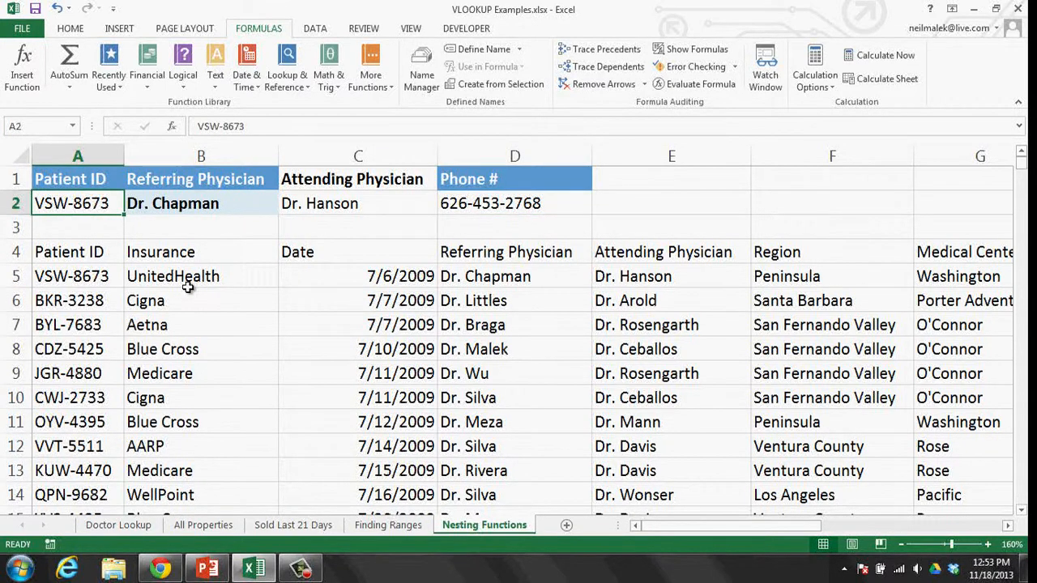
type("Sanders")
key("Return")
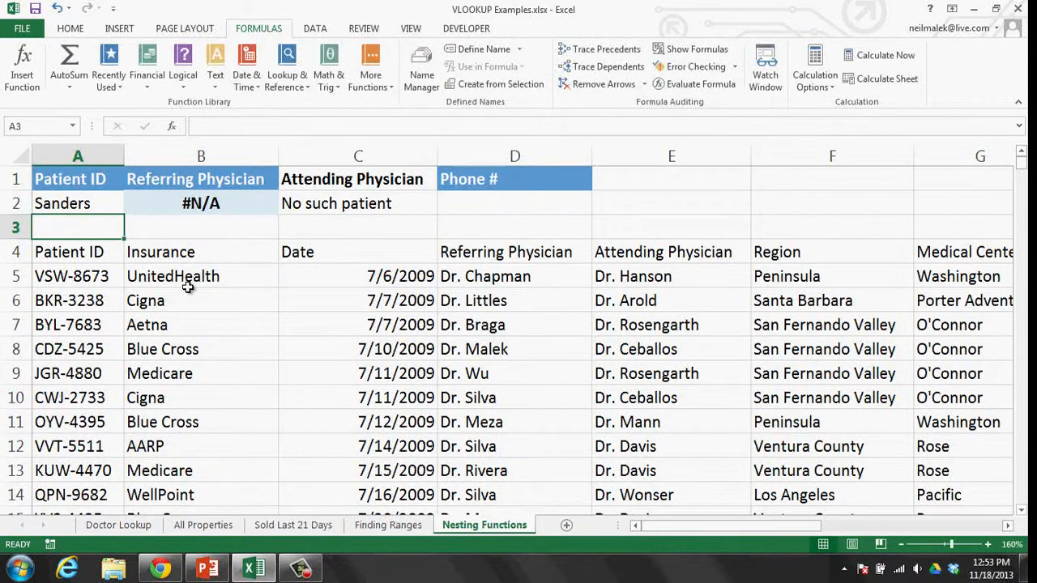
left_click(191, 207)
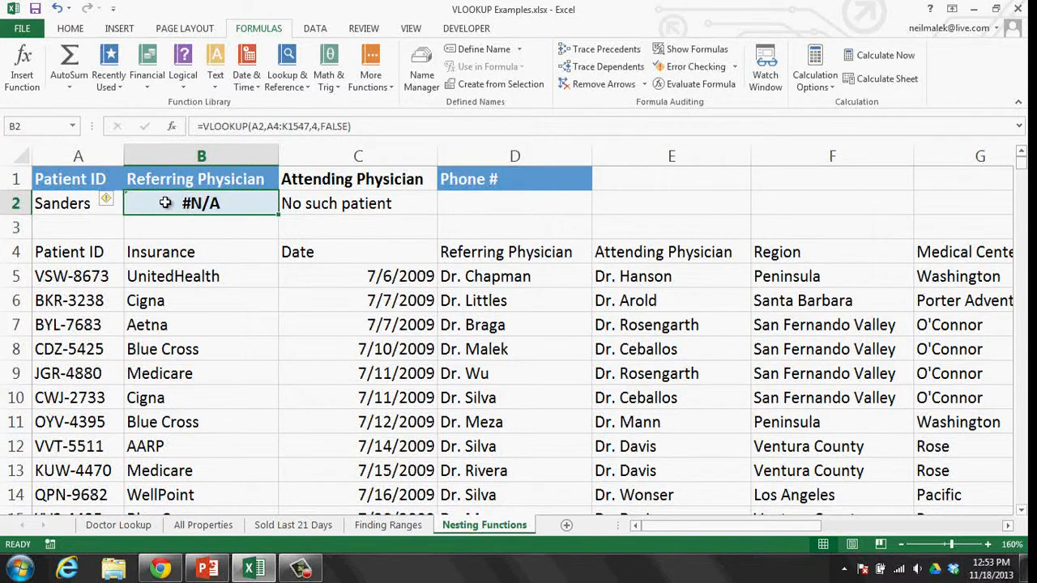
left_click(347, 206)
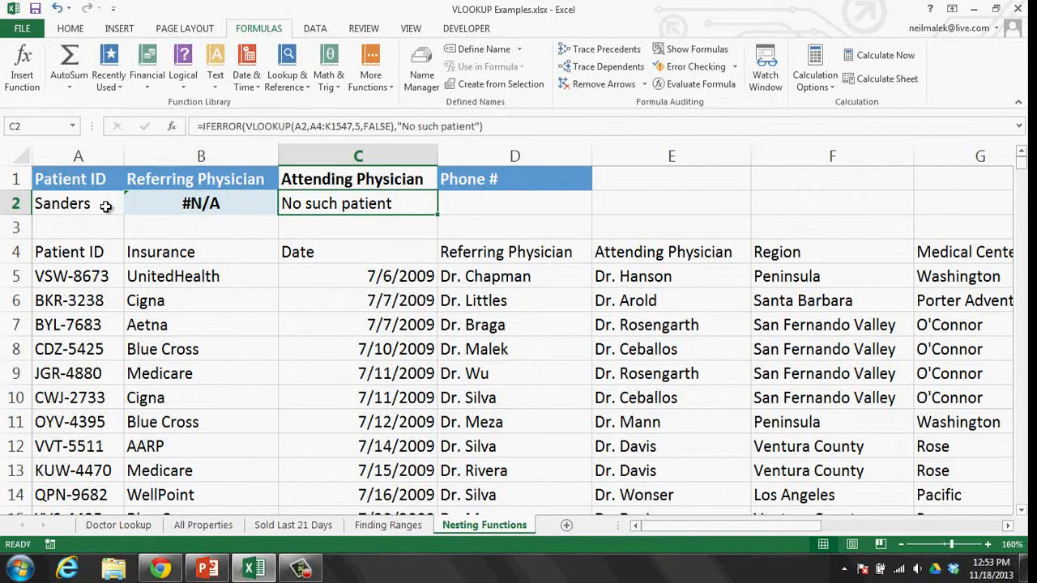
left_click(85, 298)
- Paste the existing Patient ID from A6 into A2 and check the B2 and C2 results
key("ctrl+c")
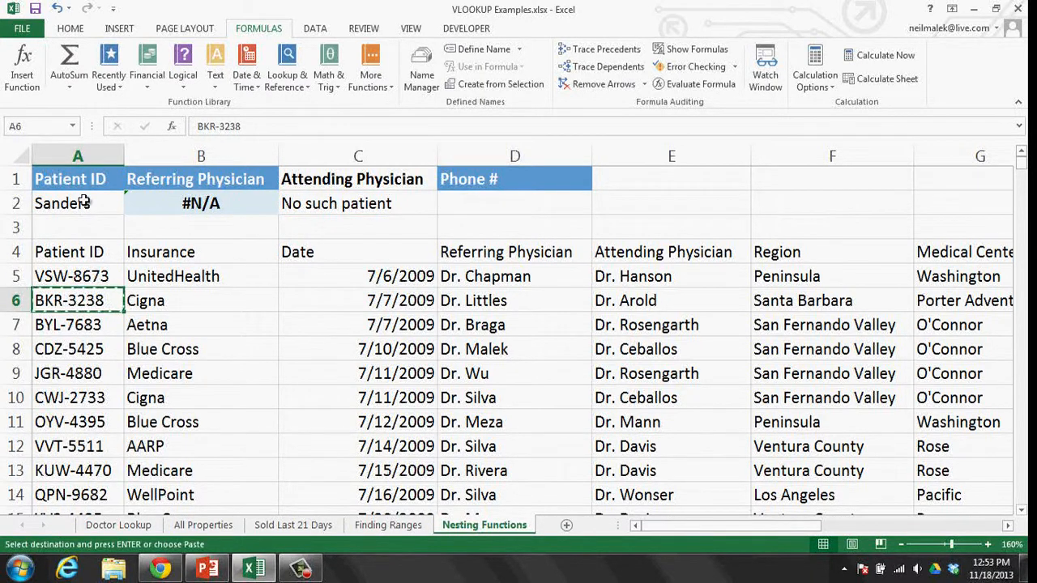
left_click(85, 202)
key("ctrl+v")
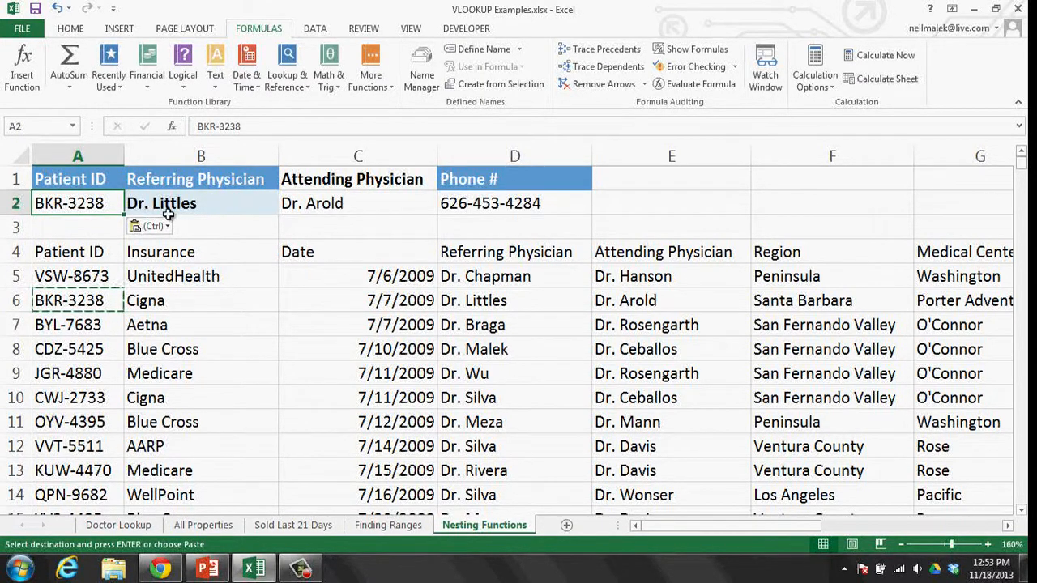
left_click(177, 203)
left_click(325, 208)
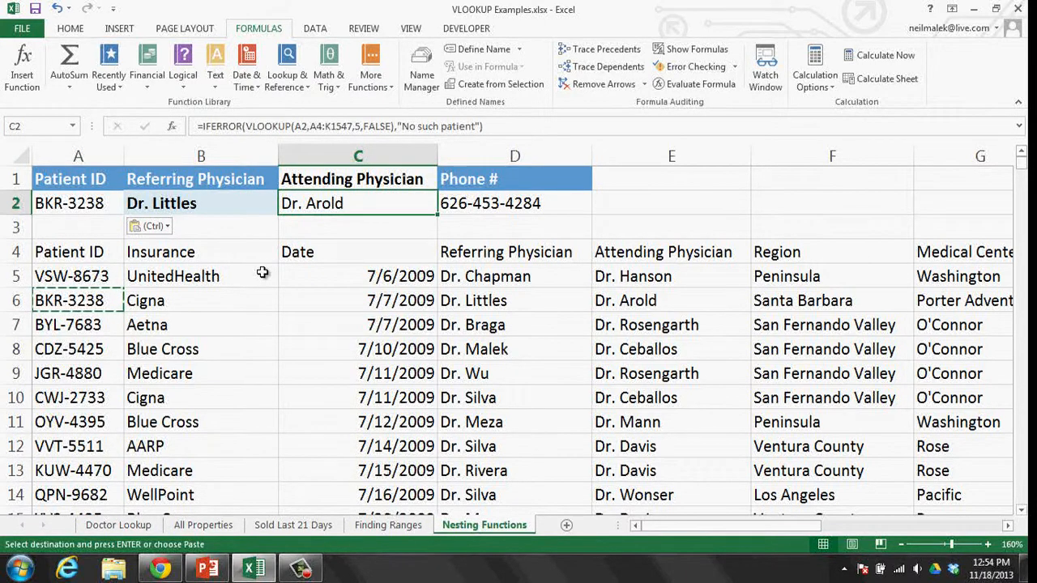
- Enter made-up ID NMN-9090 in A2; C2 shows "No such patient" and D2 is blank
left_click(99, 203)
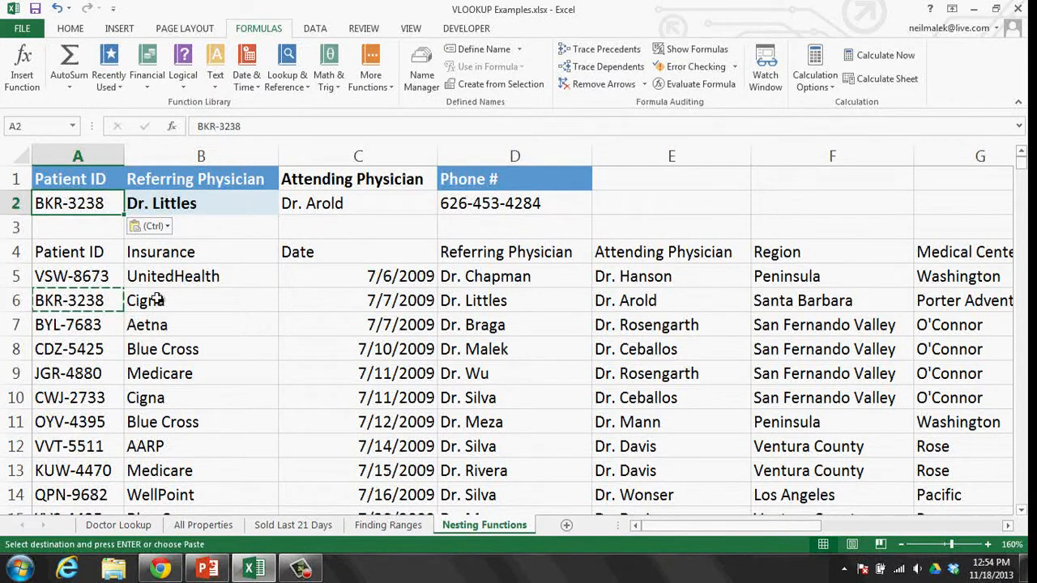
type("NMN-")
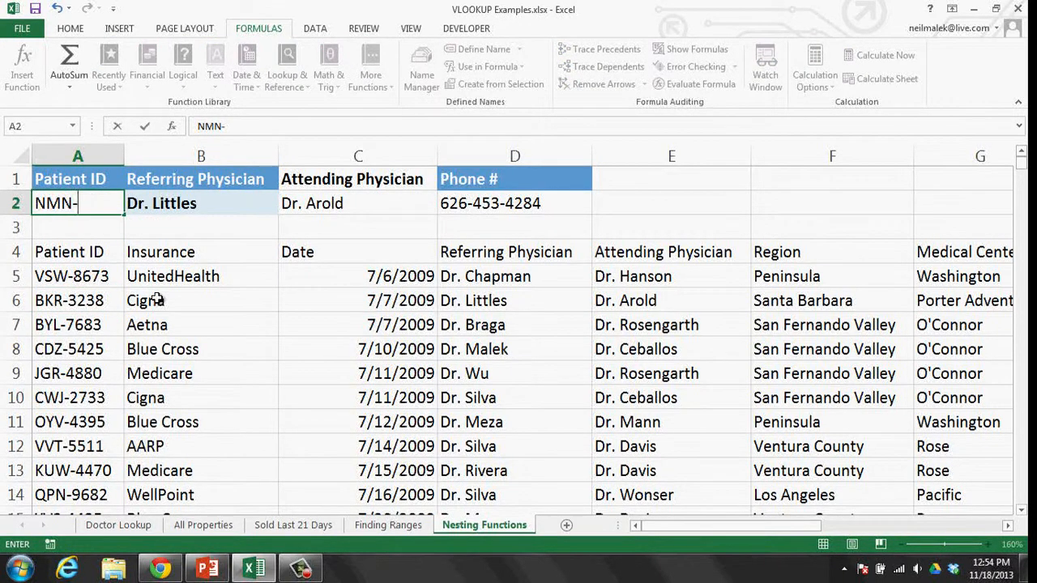
type("9090")
key("Return")
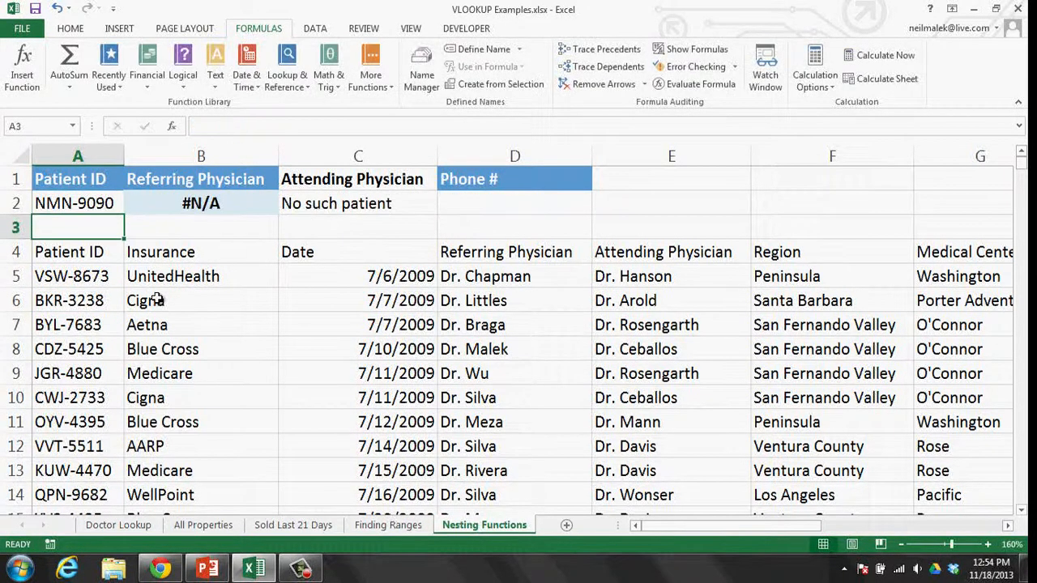
left_click(332, 206)
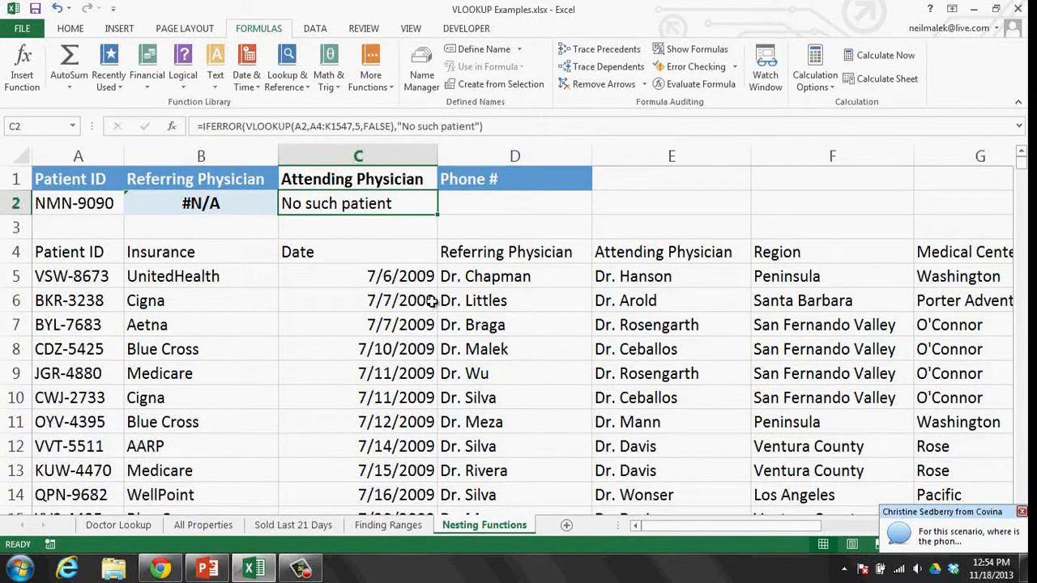
left_click(481, 212)
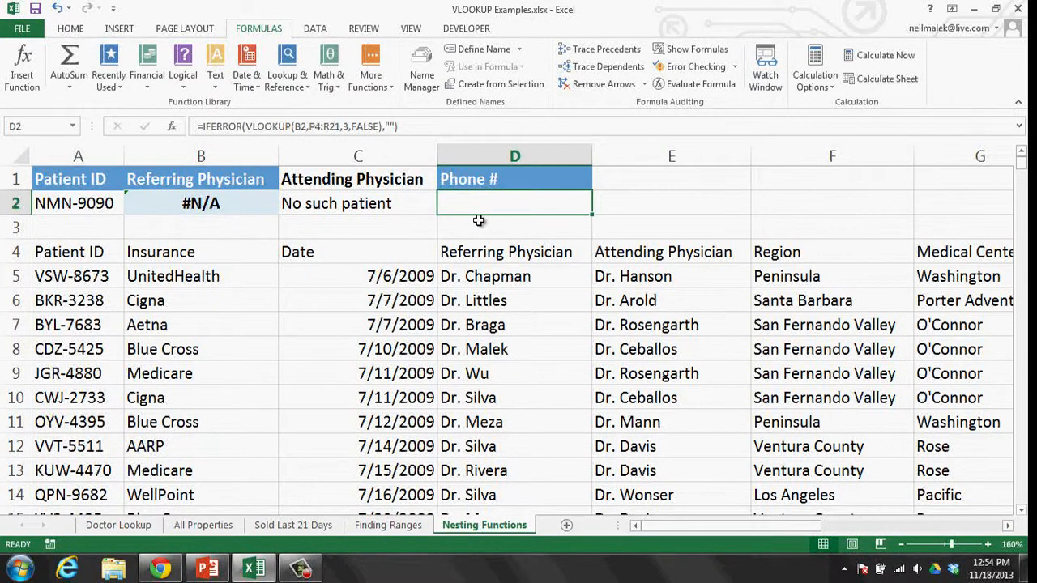
left_click(162, 568)
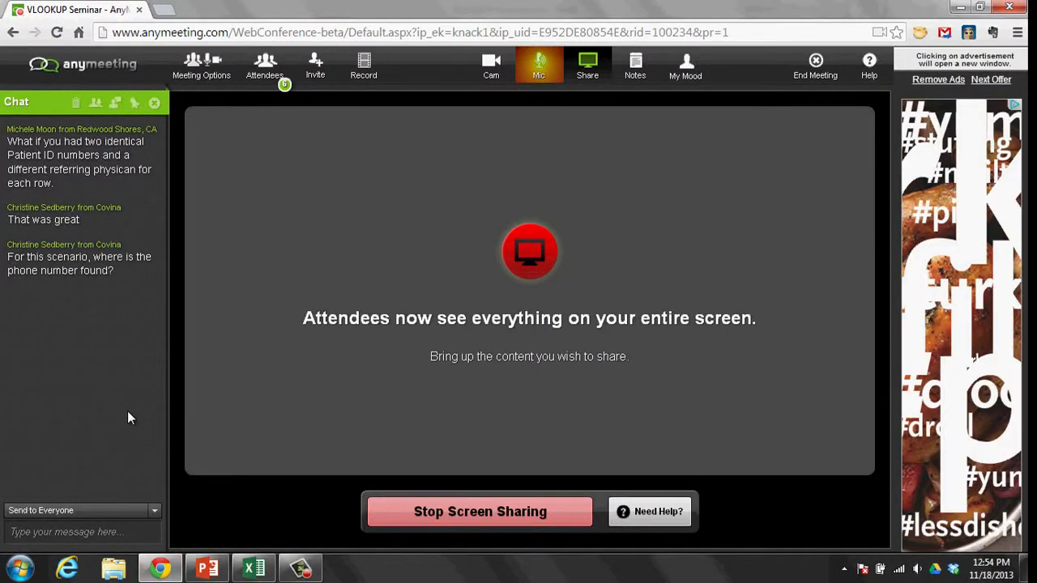
left_click(270, 564)
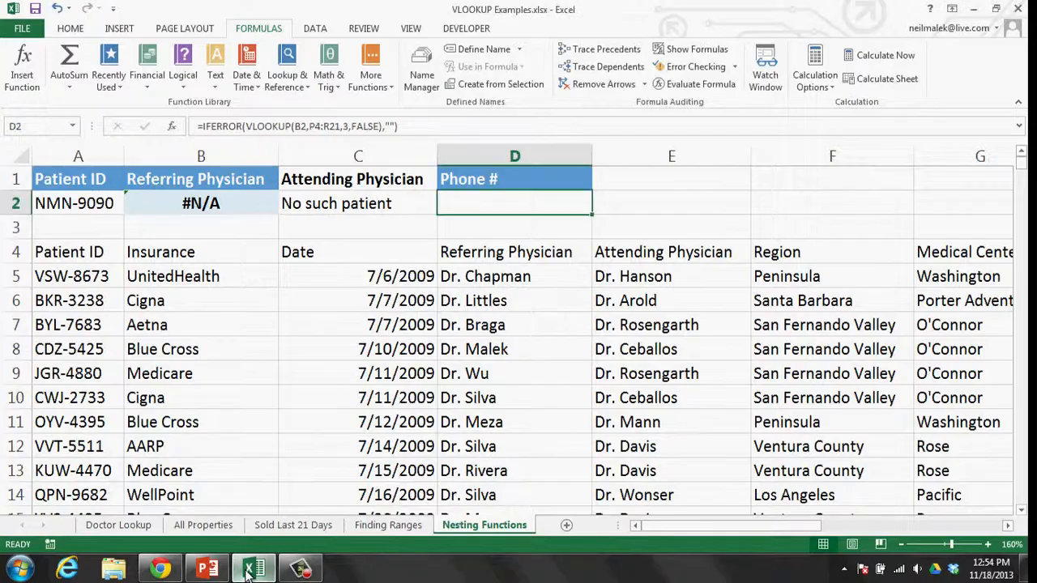
left_click(1008, 526)
- Scroll right to highlight the Doctors, Medical Center and Phone table in P4:R14, then scroll back
left_click(1007, 527)
left_click(1007, 526)
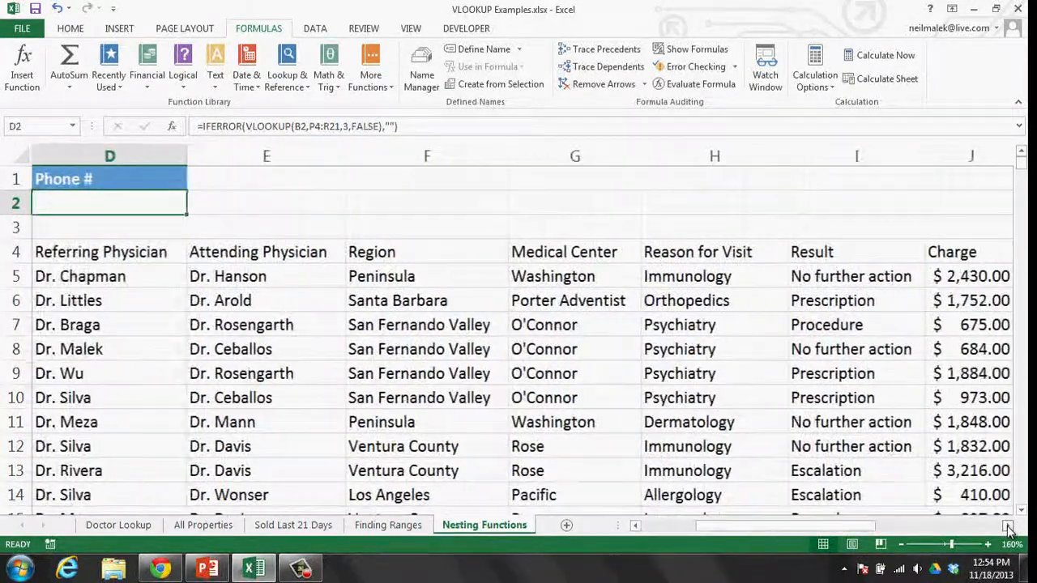
left_click(1007, 527)
left_click(1008, 526)
left_click_drag(886, 527, 701, 527)
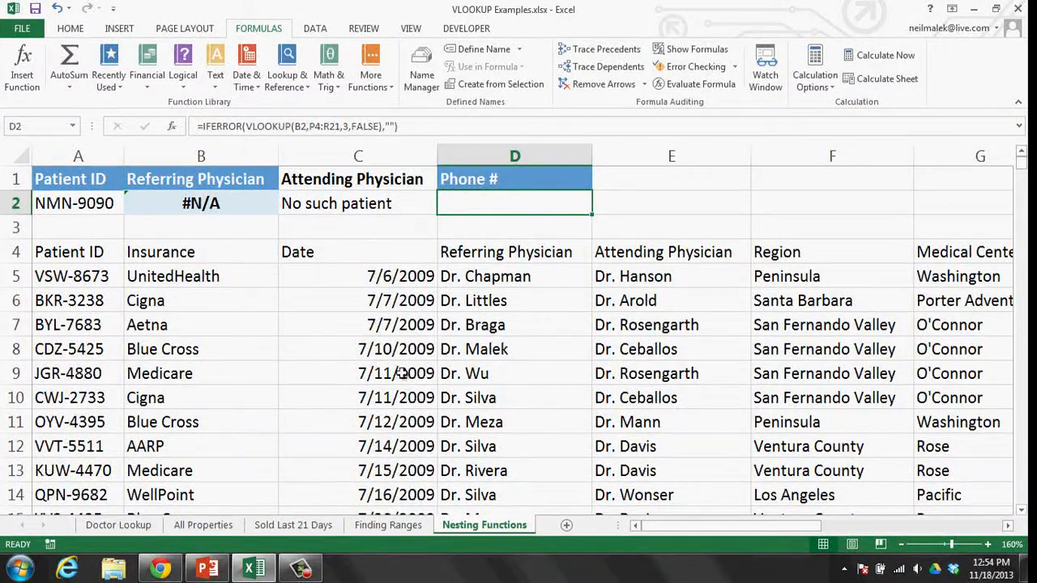
left_click(983, 526)
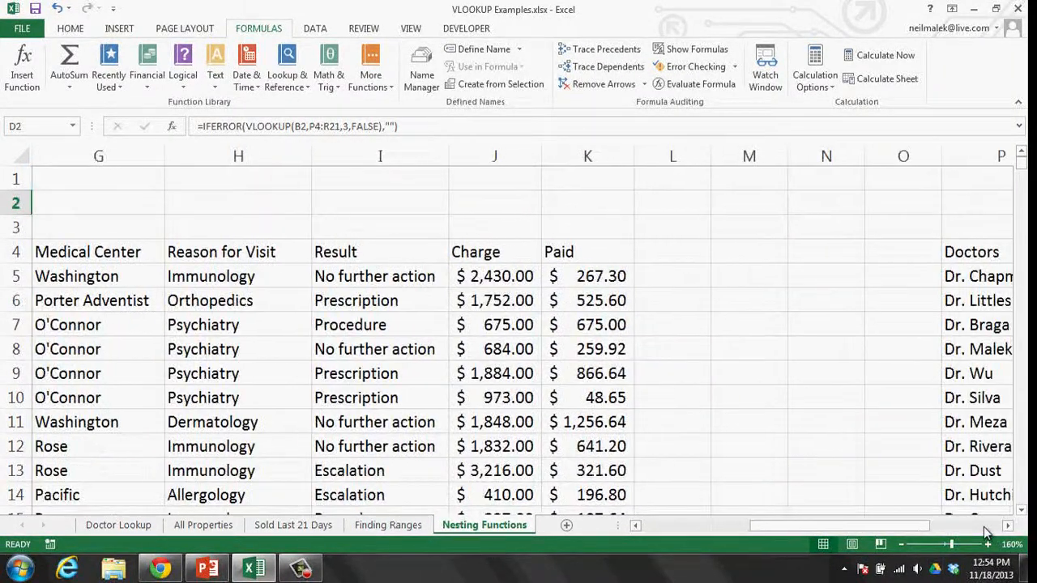
left_click(984, 527)
left_click_drag(862, 527, 813, 529)
left_click(398, 254)
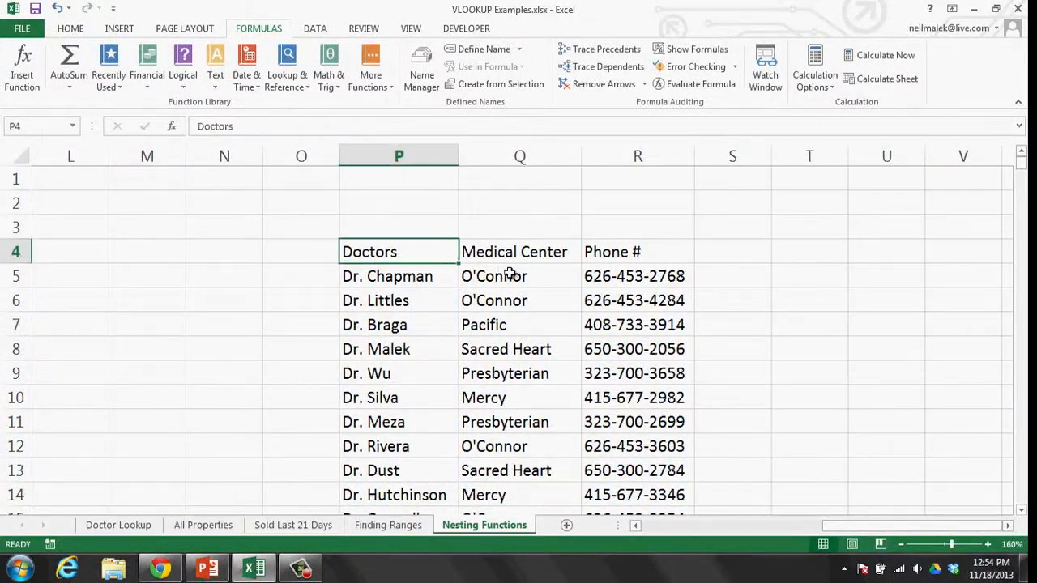
left_click_drag(509, 274, 632, 481)
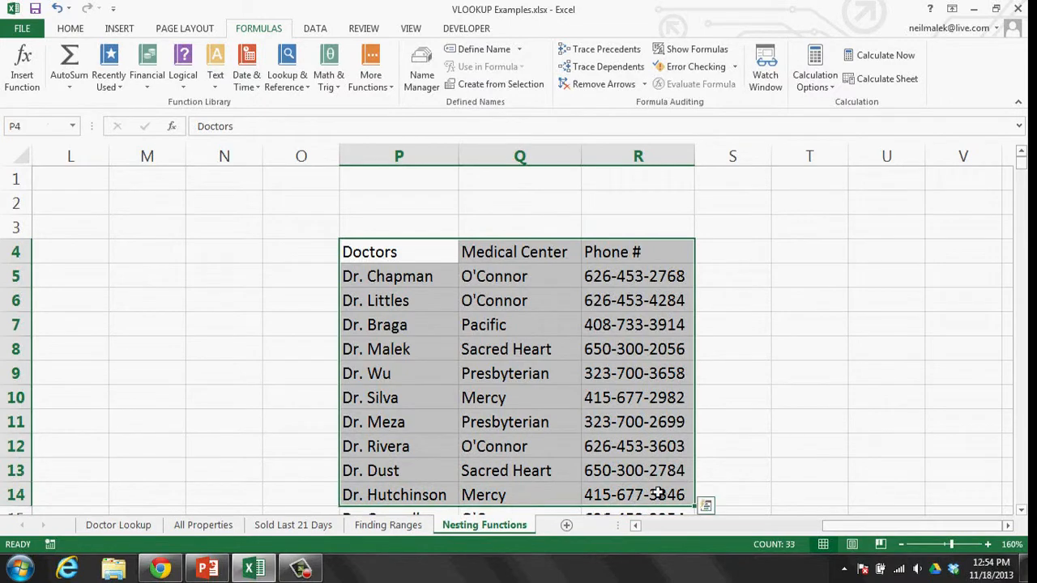
left_click(632, 349)
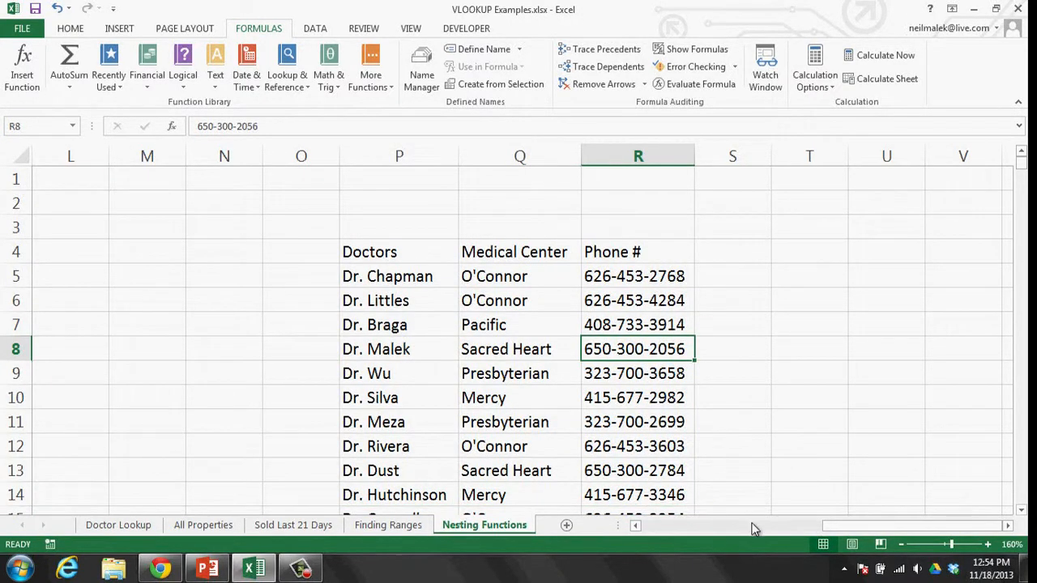
left_click(753, 527)
left_click_drag(752, 528, 654, 528)
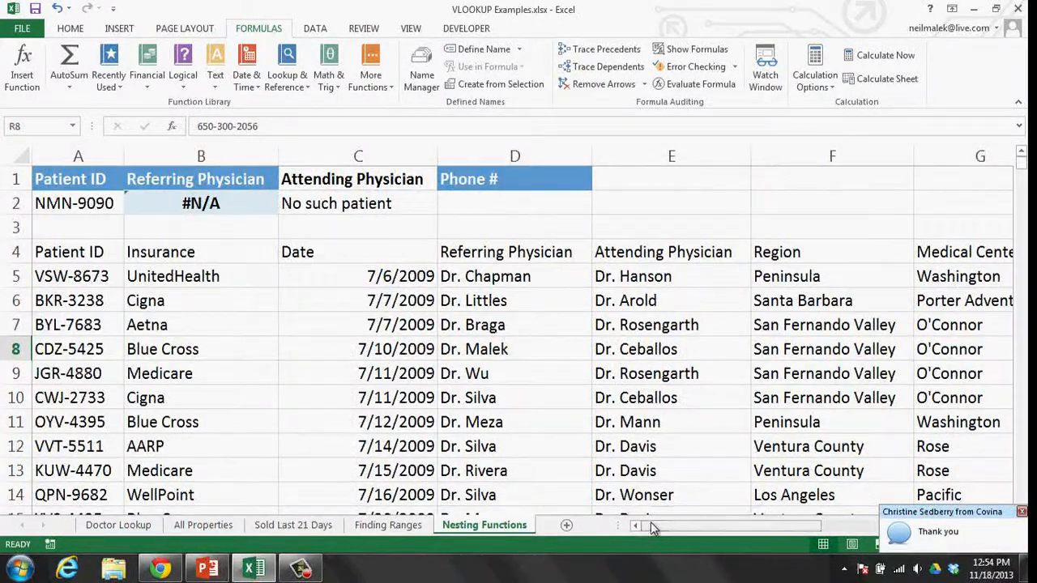
left_click(355, 276)
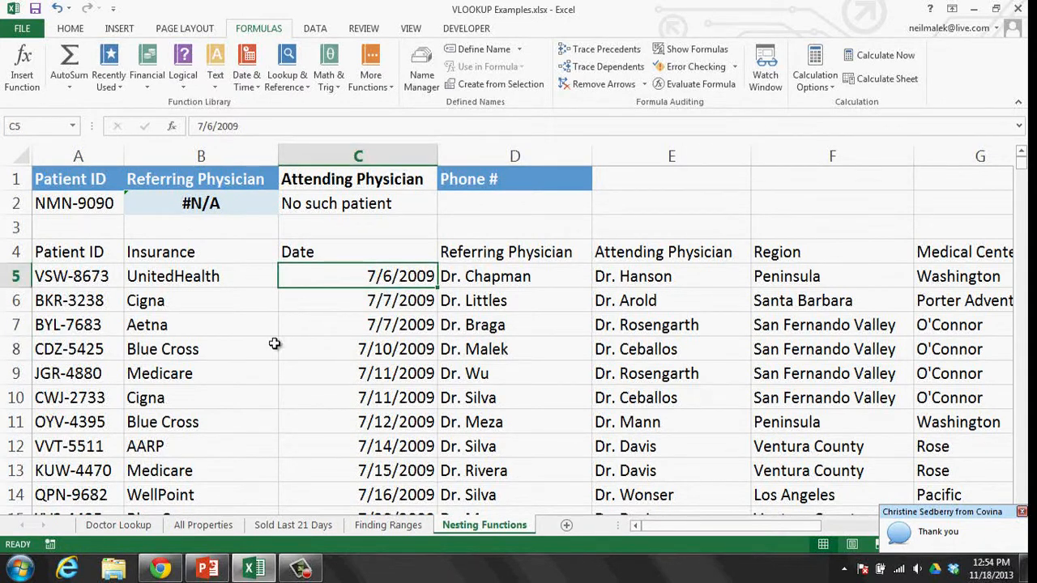
- Run the VLOOKUP Slides show in PowerPoint to the 'Be INCREDIBLE at what you do' slide
left_click(174, 571)
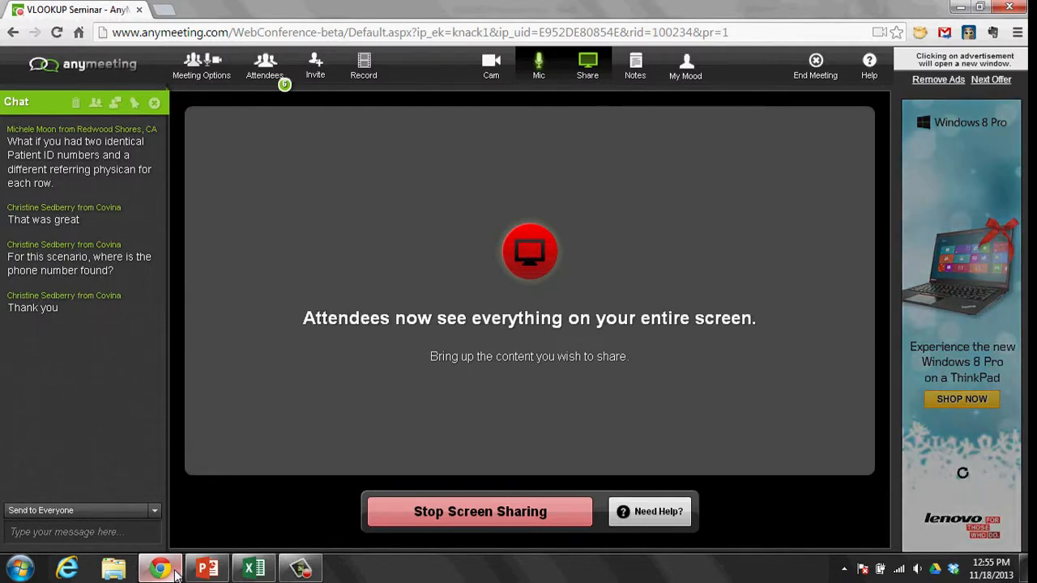
left_click(209, 571)
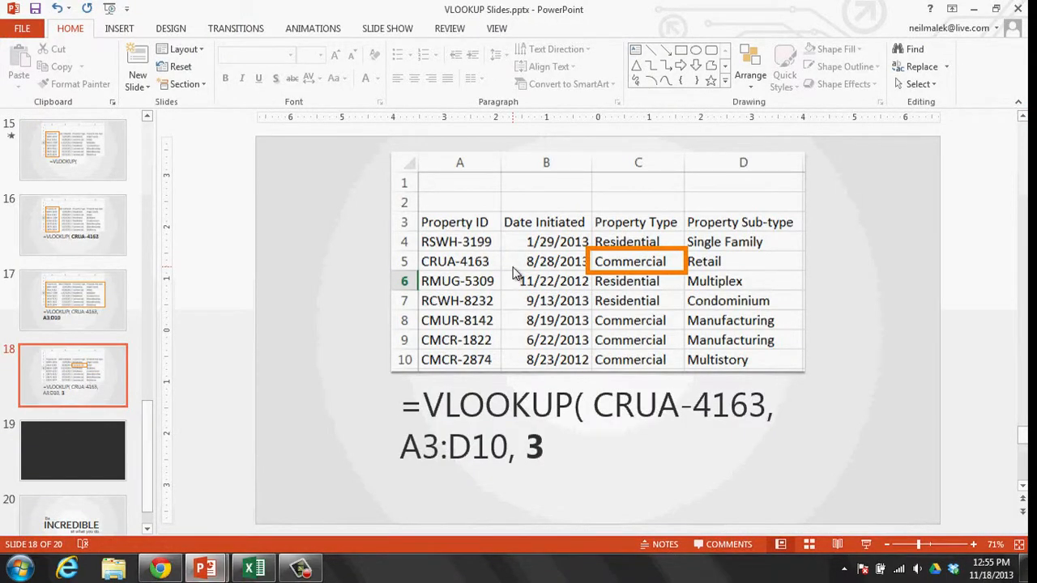
key("shift+F5")
left_click(516, 274)
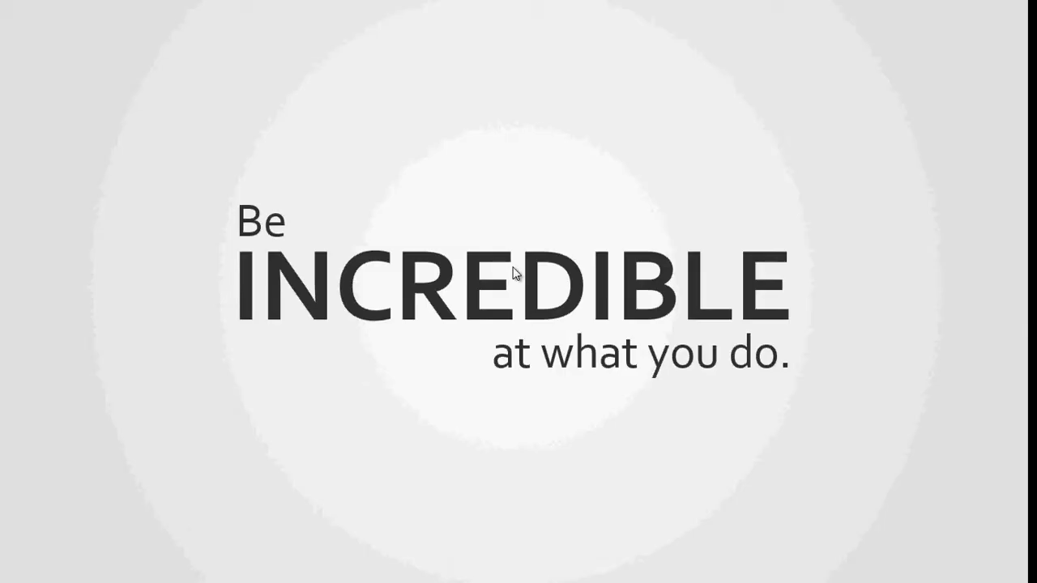